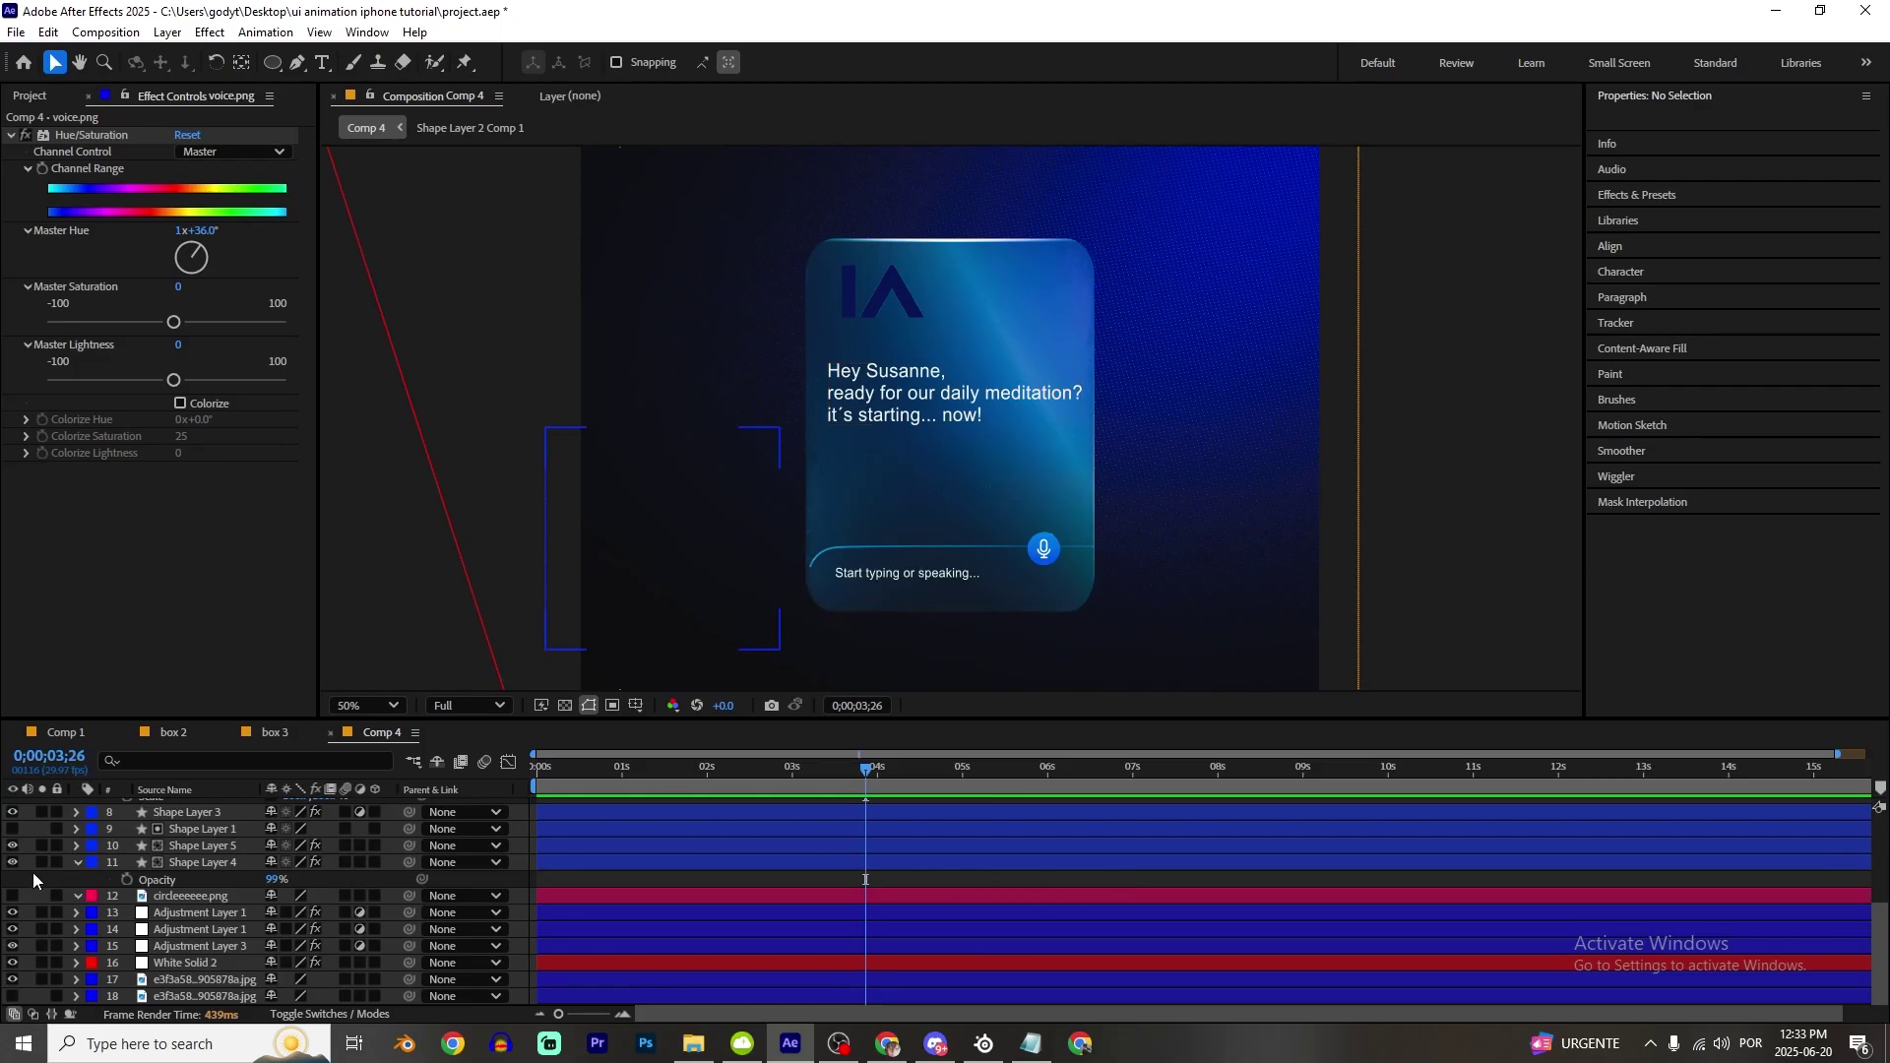
Step: Show the circleeeeee.png layer and move the ring over the upper-left corner of the glass card
click(14, 895)
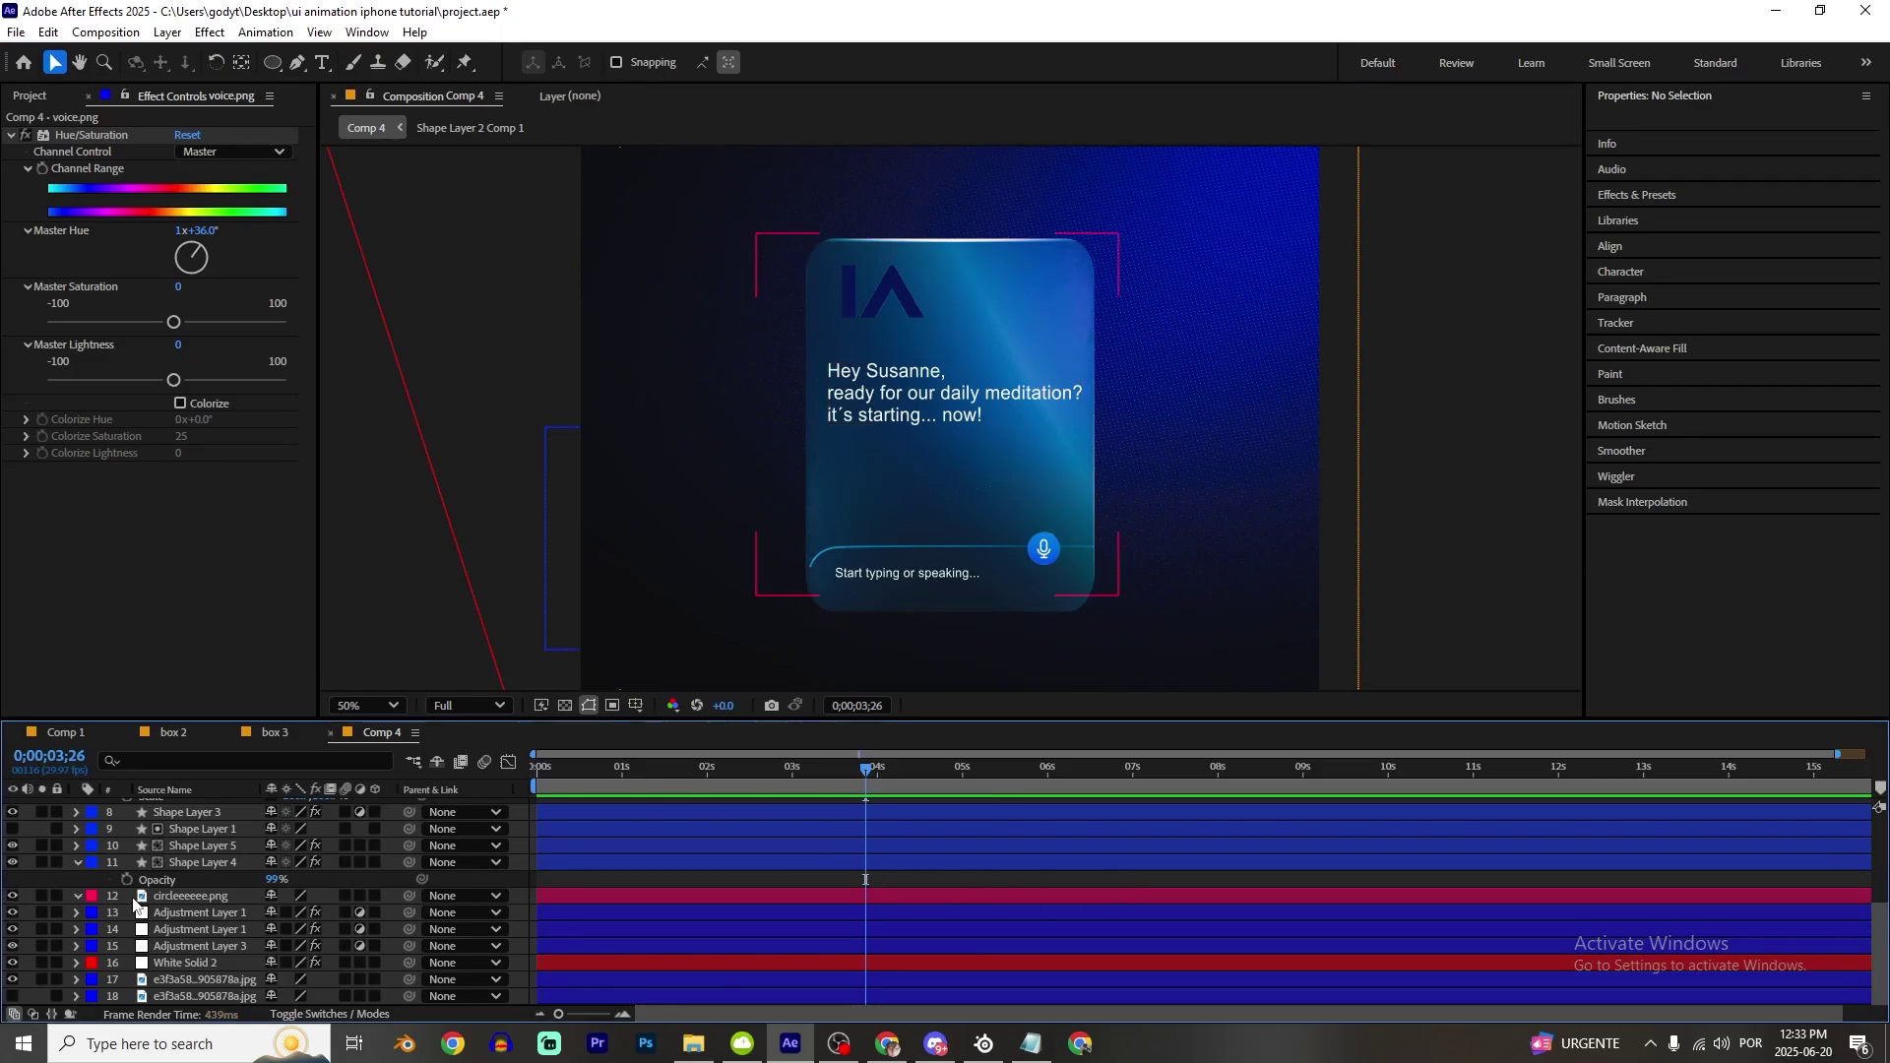
click(167, 896)
drag(906, 523, 754, 258)
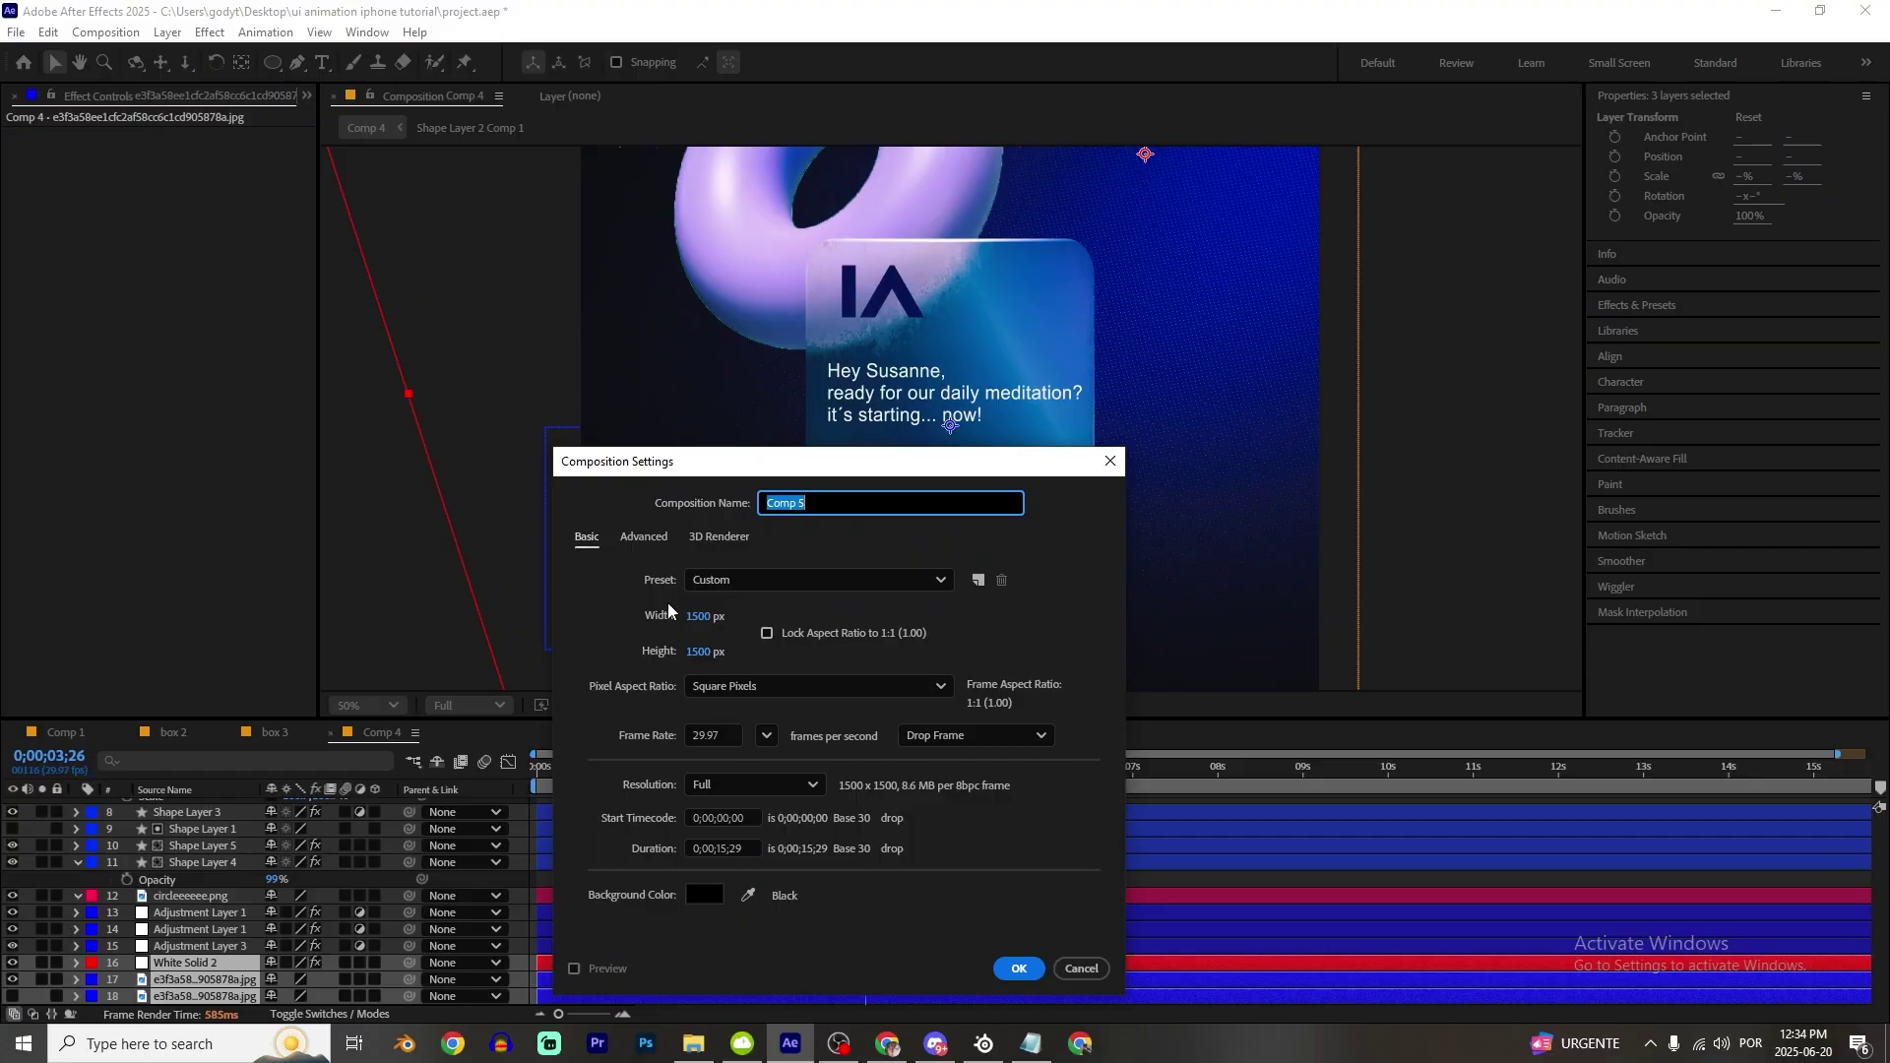
Step: Create a 1500 x 1500 px composition at 29.97 fps and copy White Solid 2 and the three adjustment layers from Comp 4 into it
click(1014, 968)
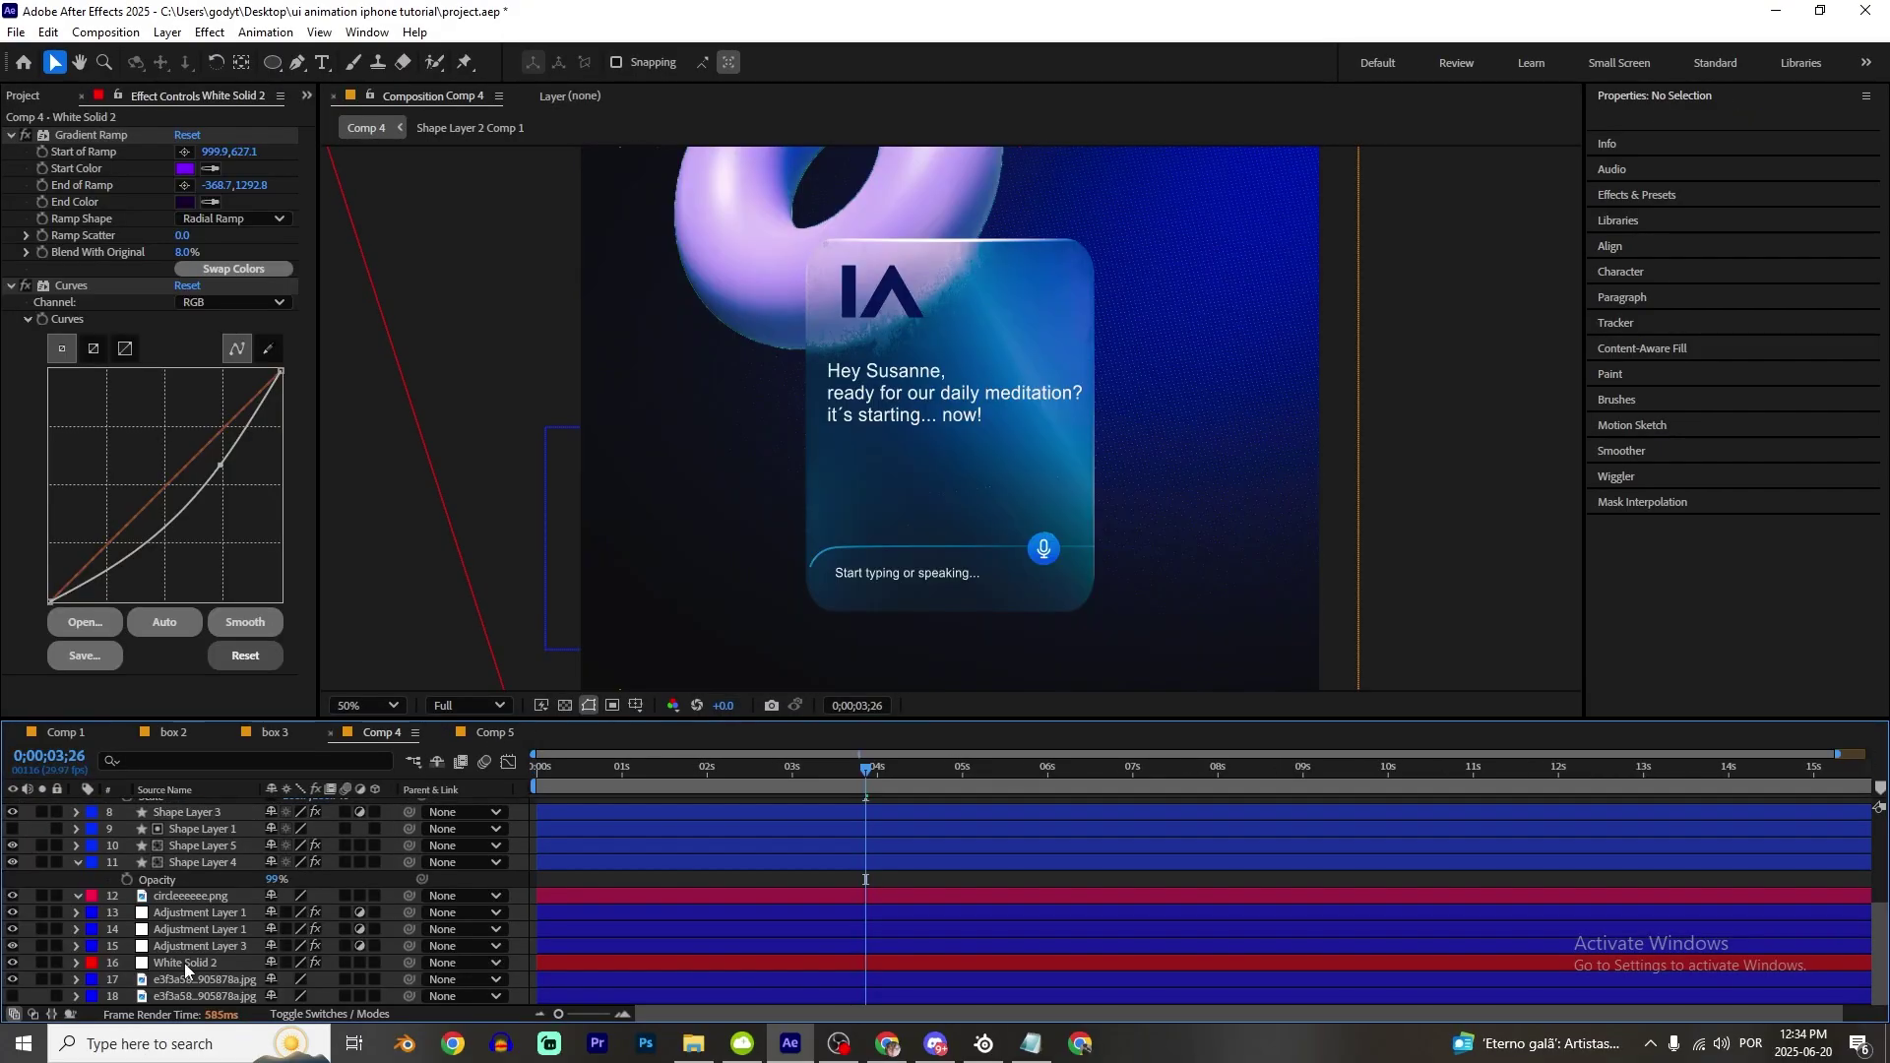
click(185, 963)
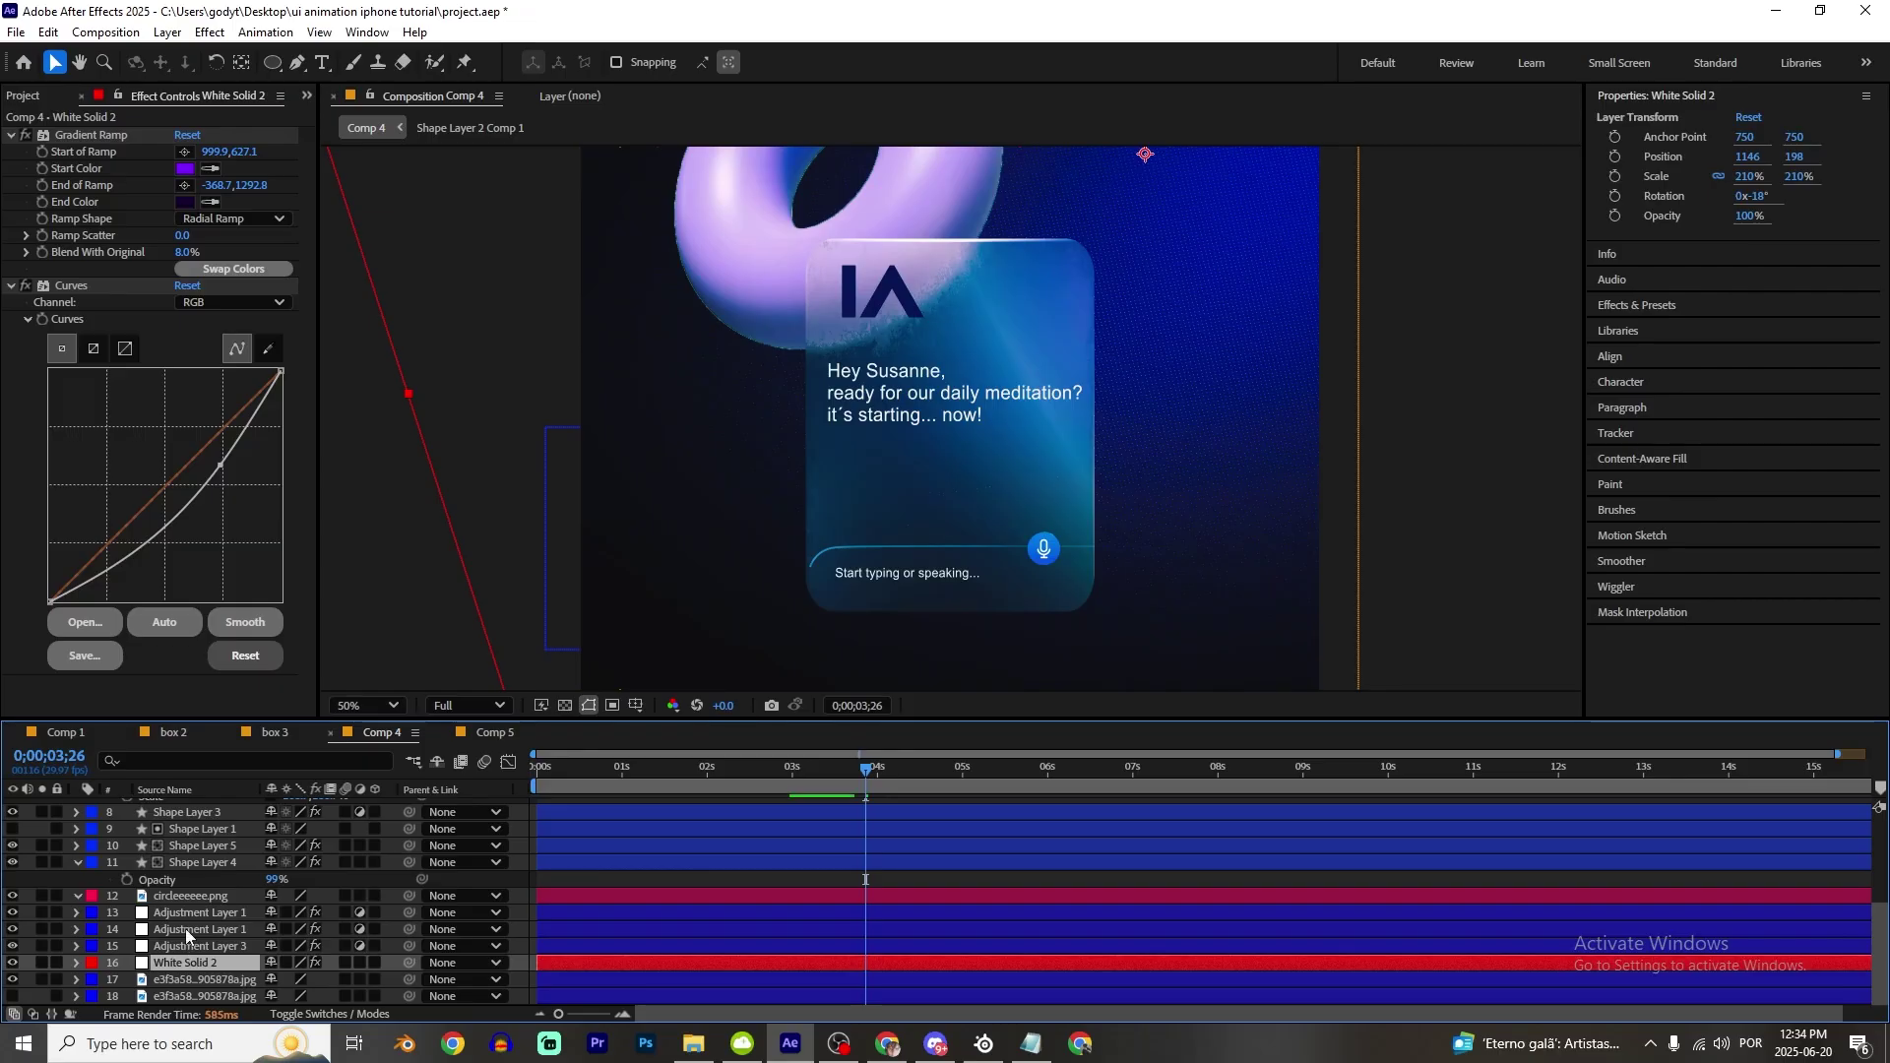
click(180, 913)
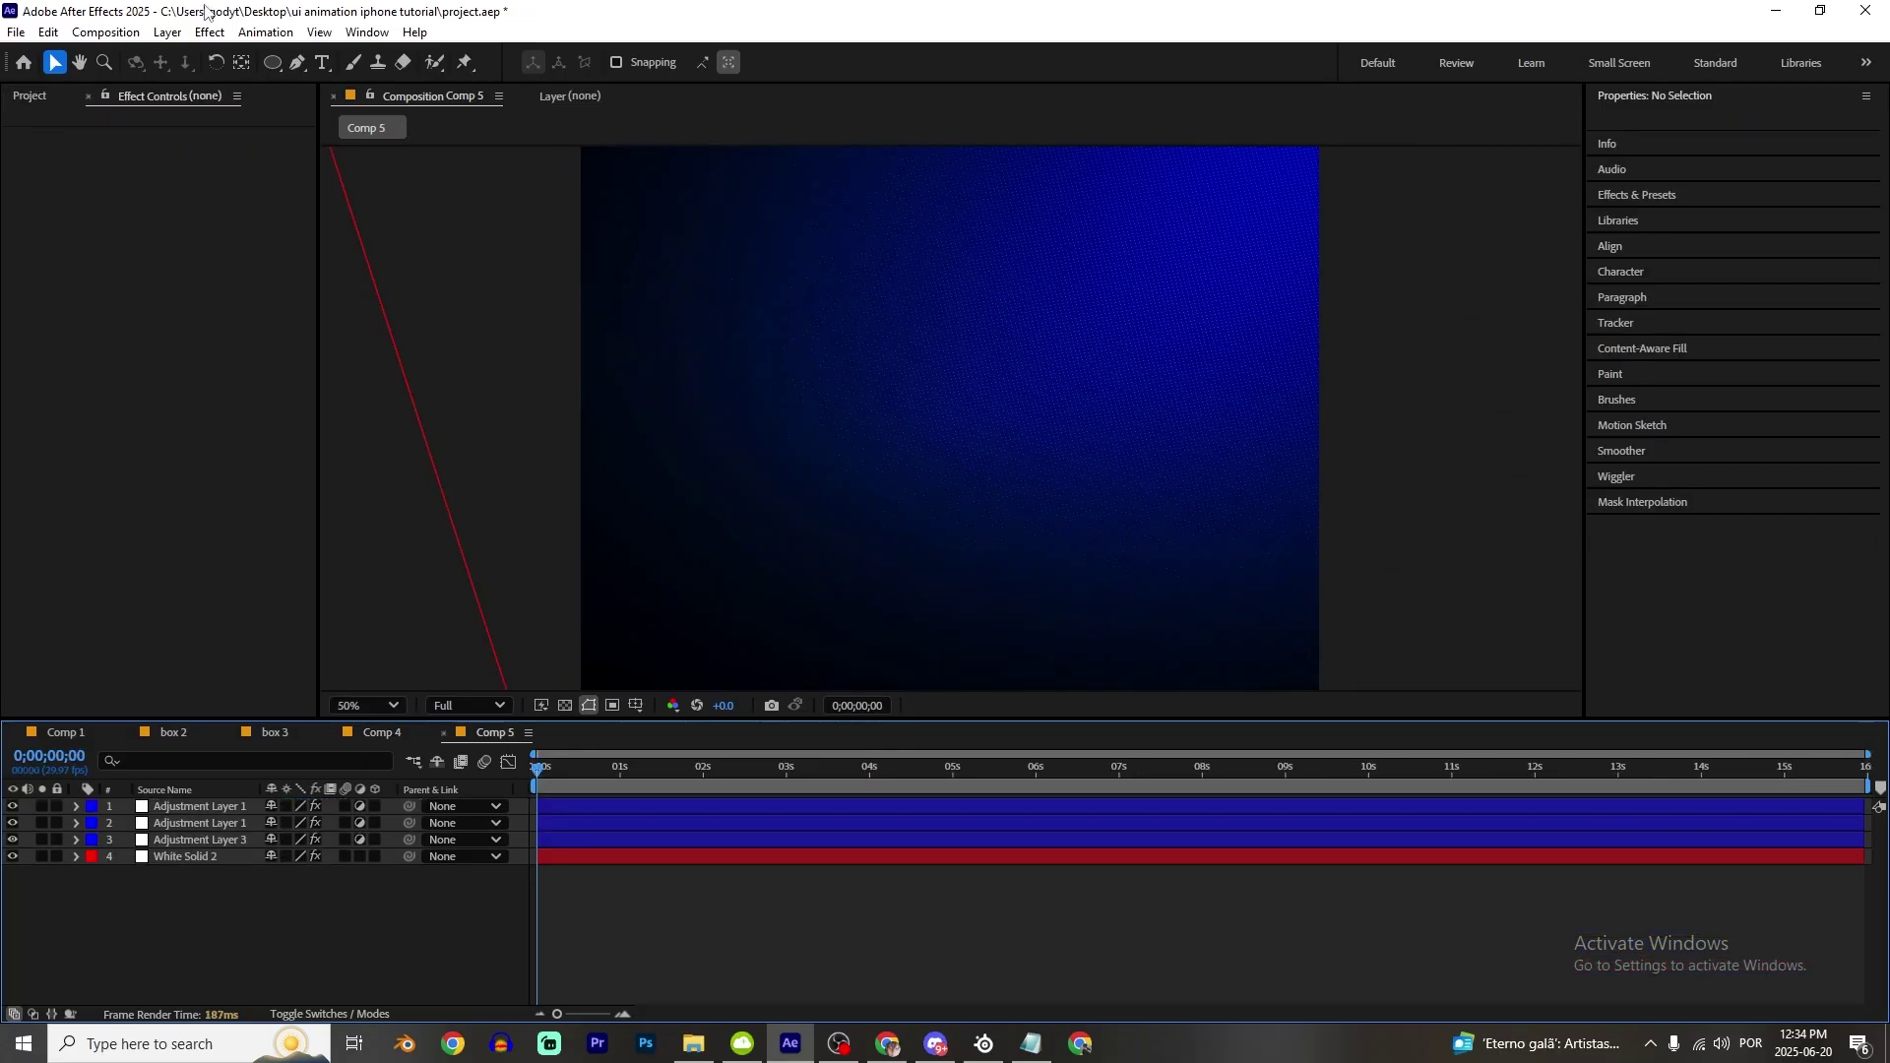
Step: Draw a rectangle about 500 x 662 px, center it in the composition and round its corners with a roundness of 63
click(280, 61)
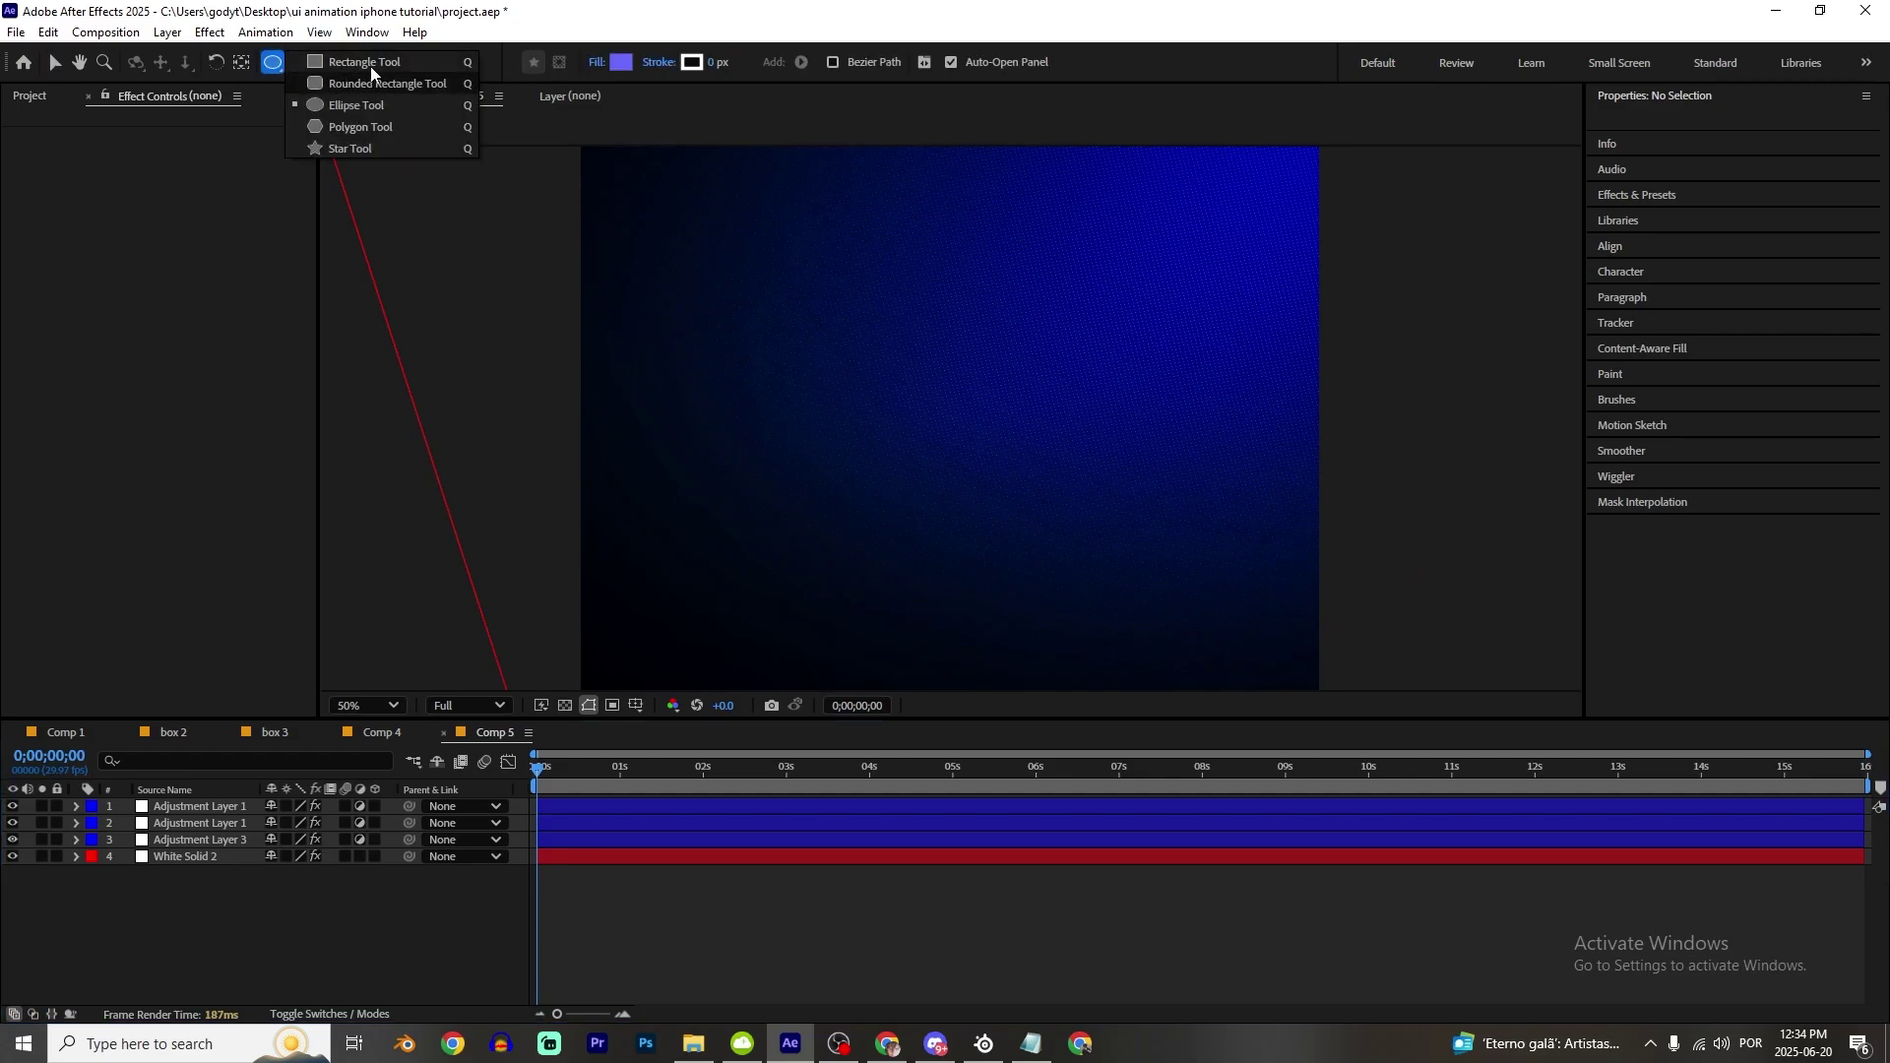
click(398, 62)
mouse_move(867, 342)
mouse_down()
mouse_move(1004, 510)
mouse_move(1130, 605)
mouse_move(1106, 637)
mouse_move(1117, 669)
mouse_up()
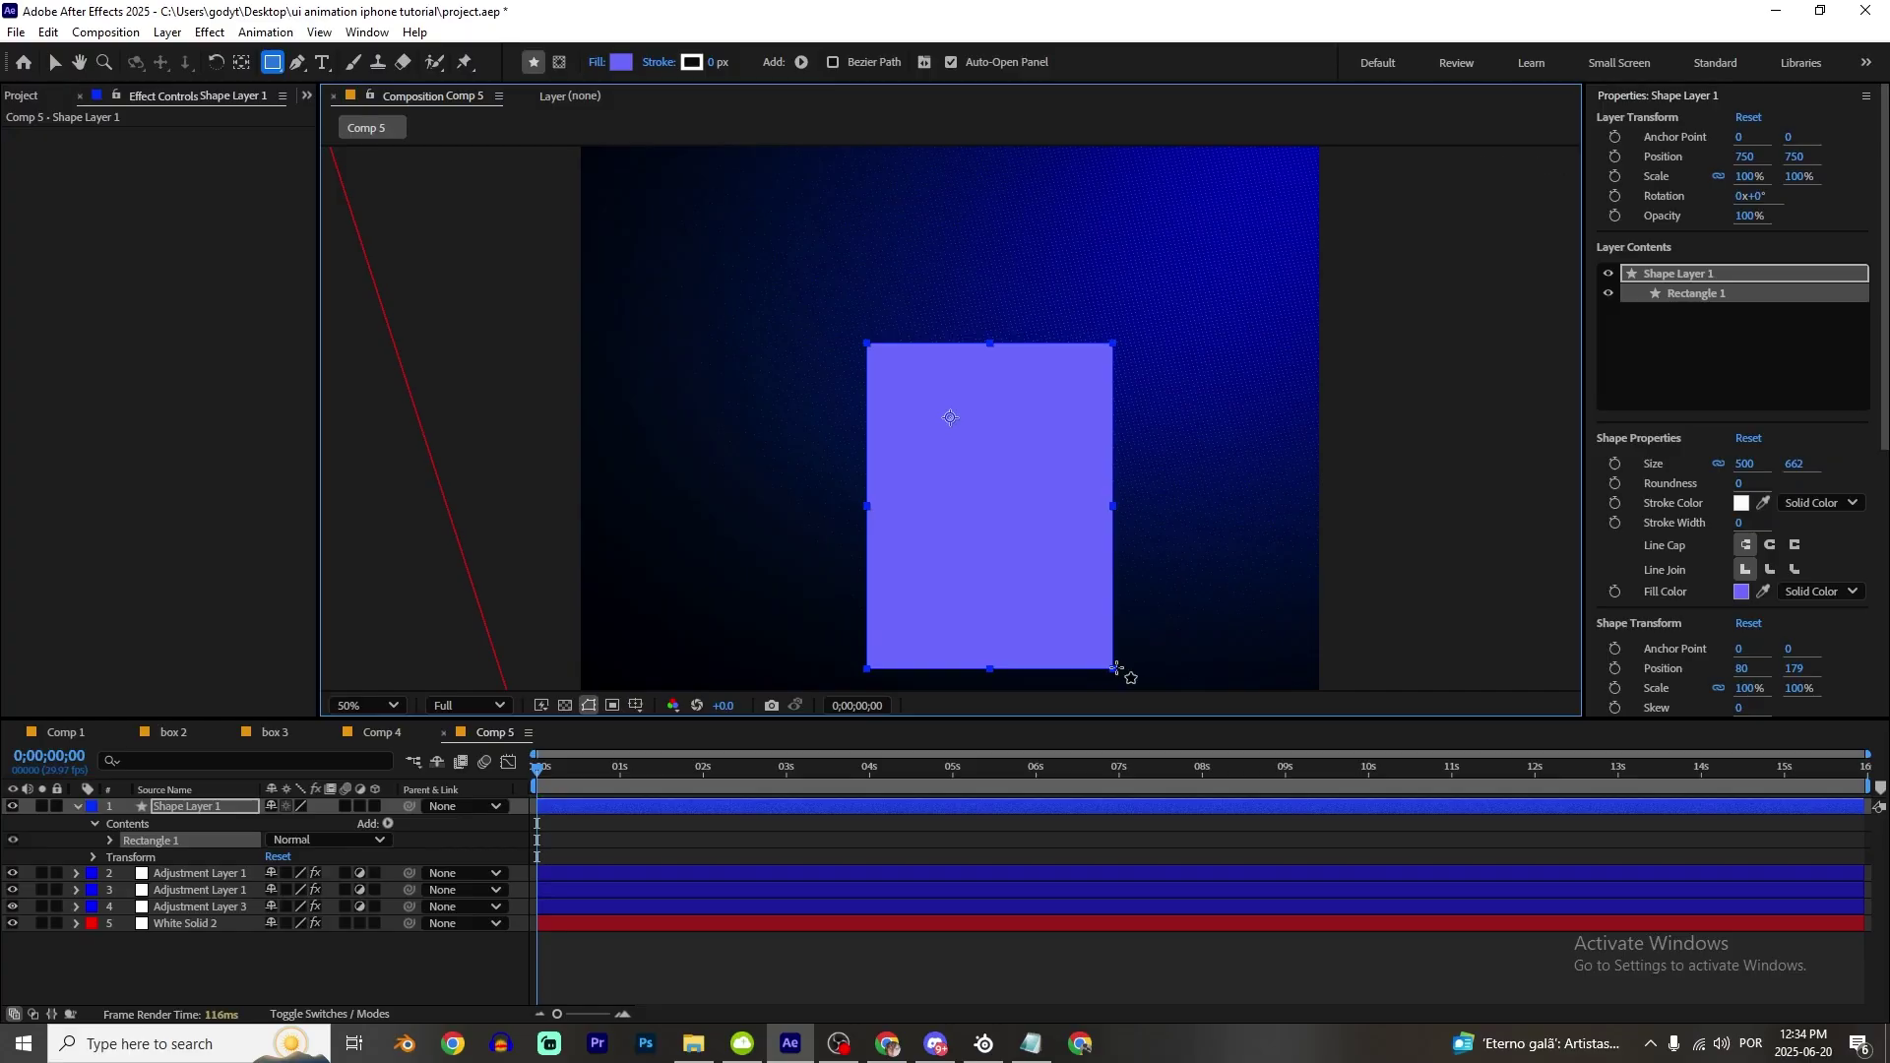
key(ctrl+Home)
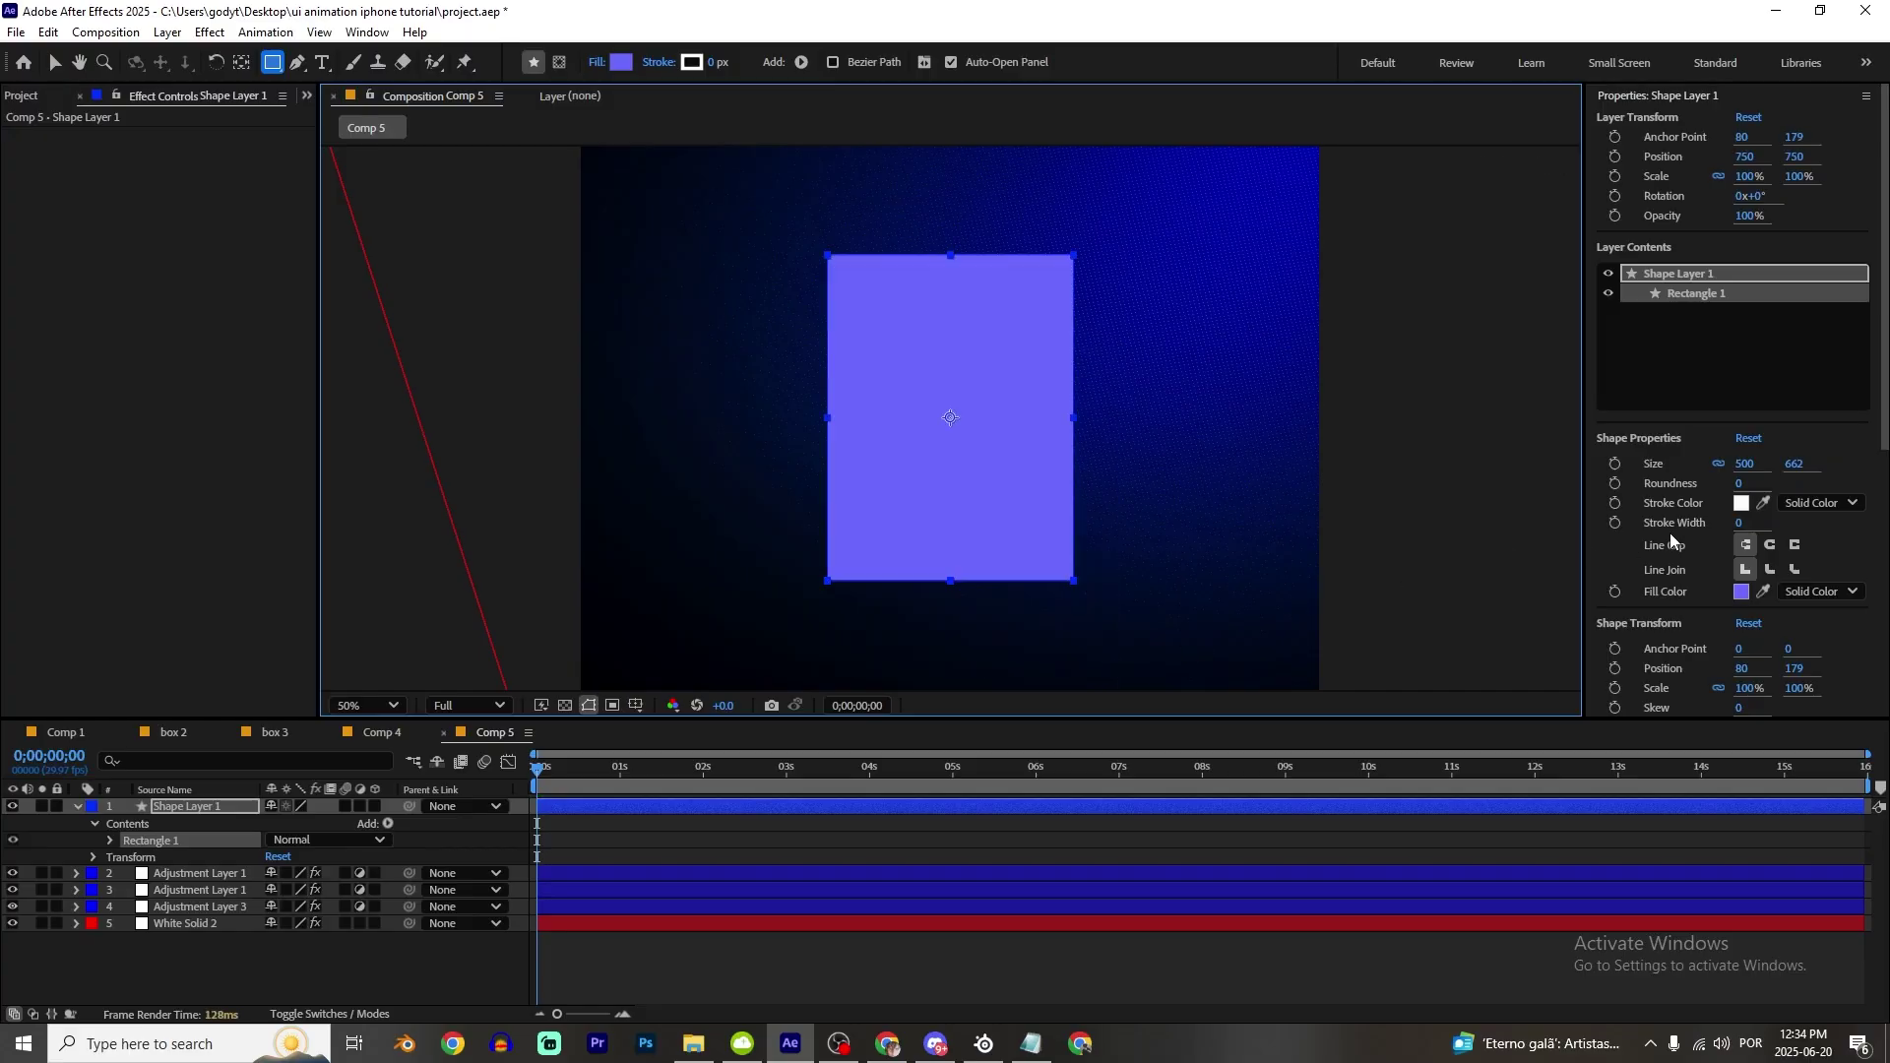
drag(1739, 485, 1800, 499)
key(ctrl+shift+a)
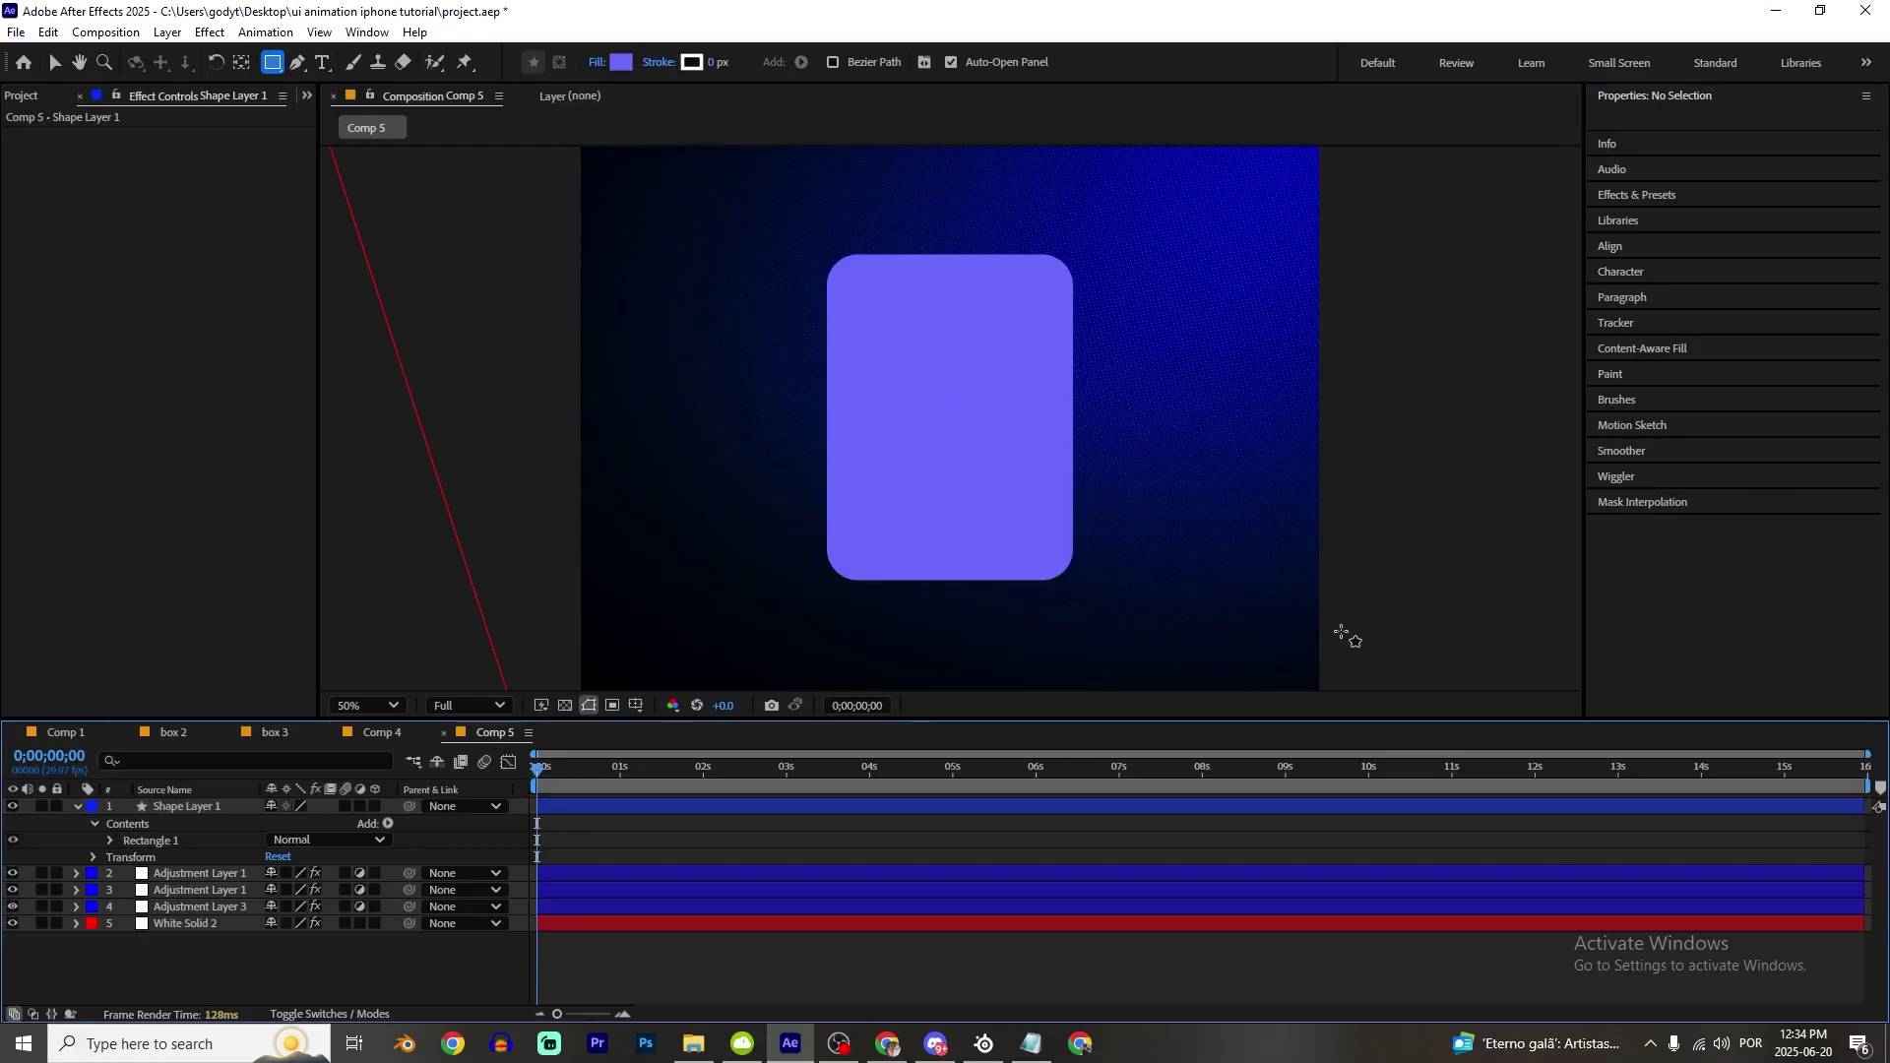
Step: Turn the rectangle's shape layer into an adjustment layer and apply the Tint effect to it
click(360, 807)
click(191, 808)
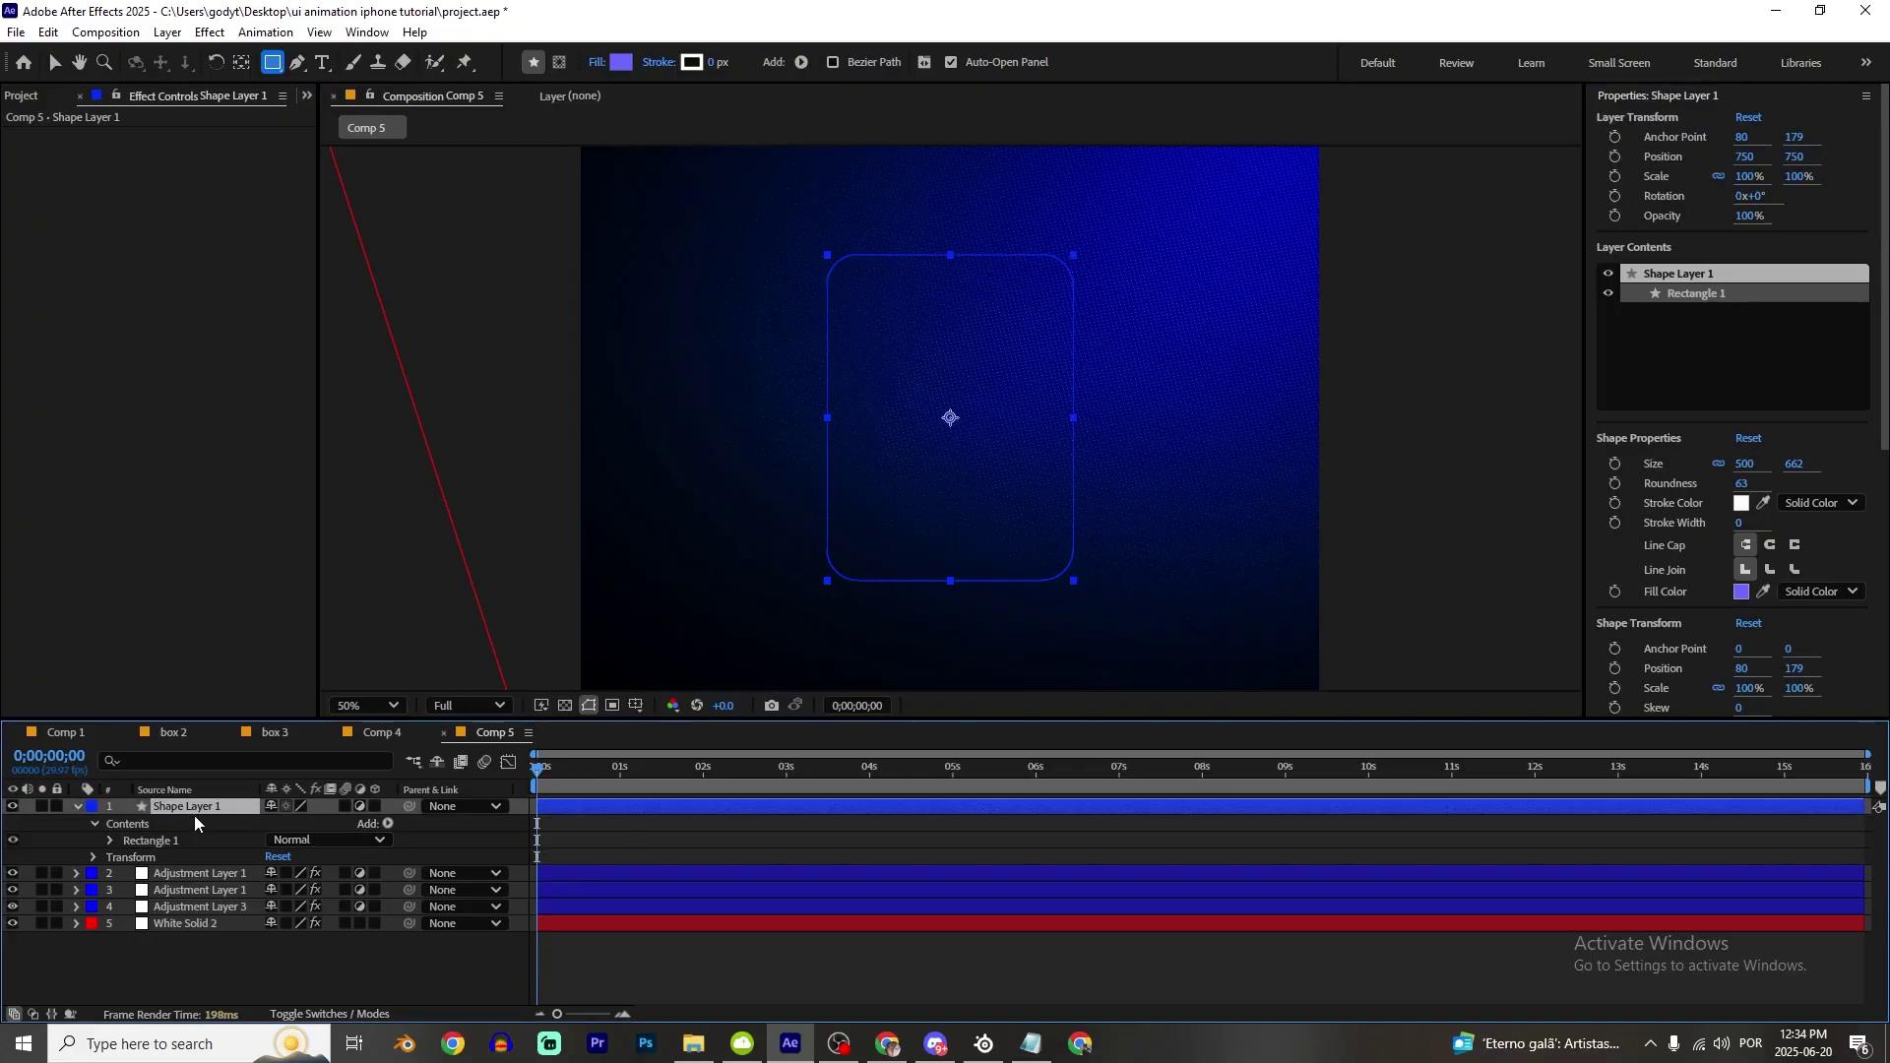
scroll(965, 396, up, 2)
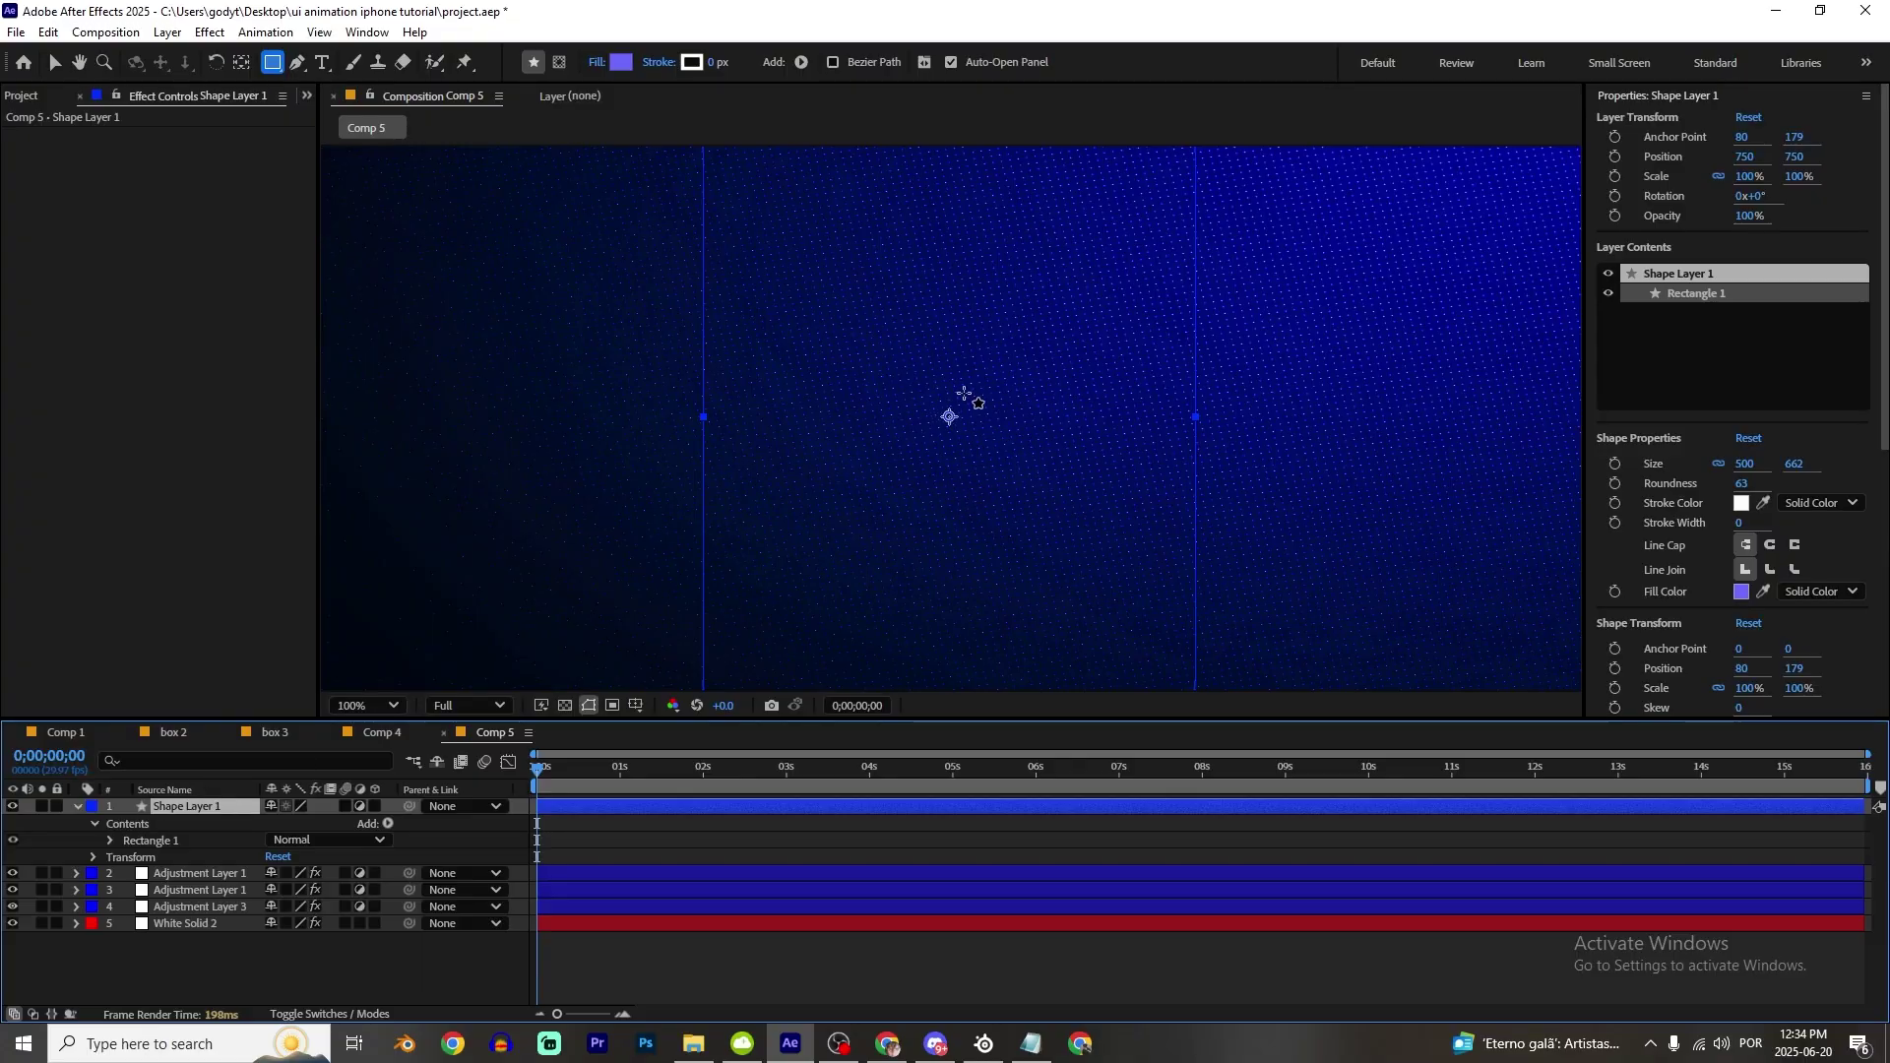
scroll(943, 457, down, 2)
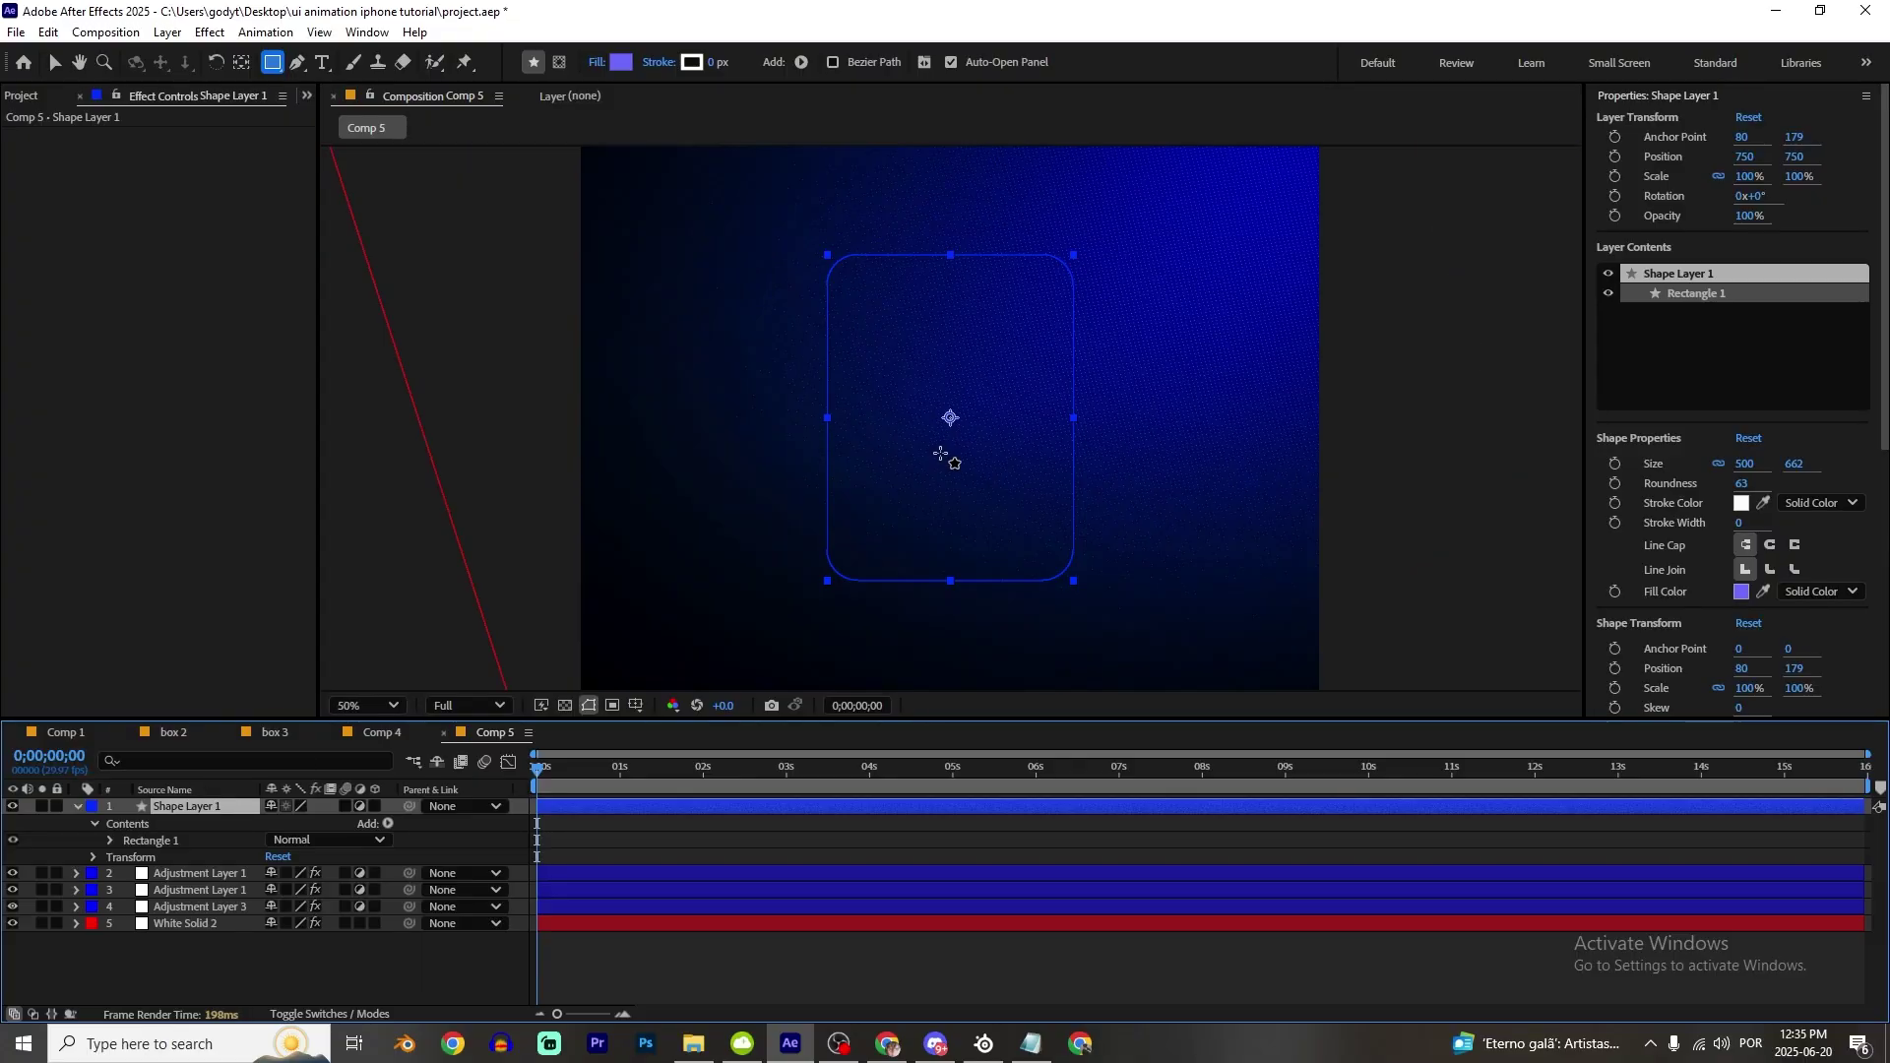
key(ctrl+space)
text(tin)
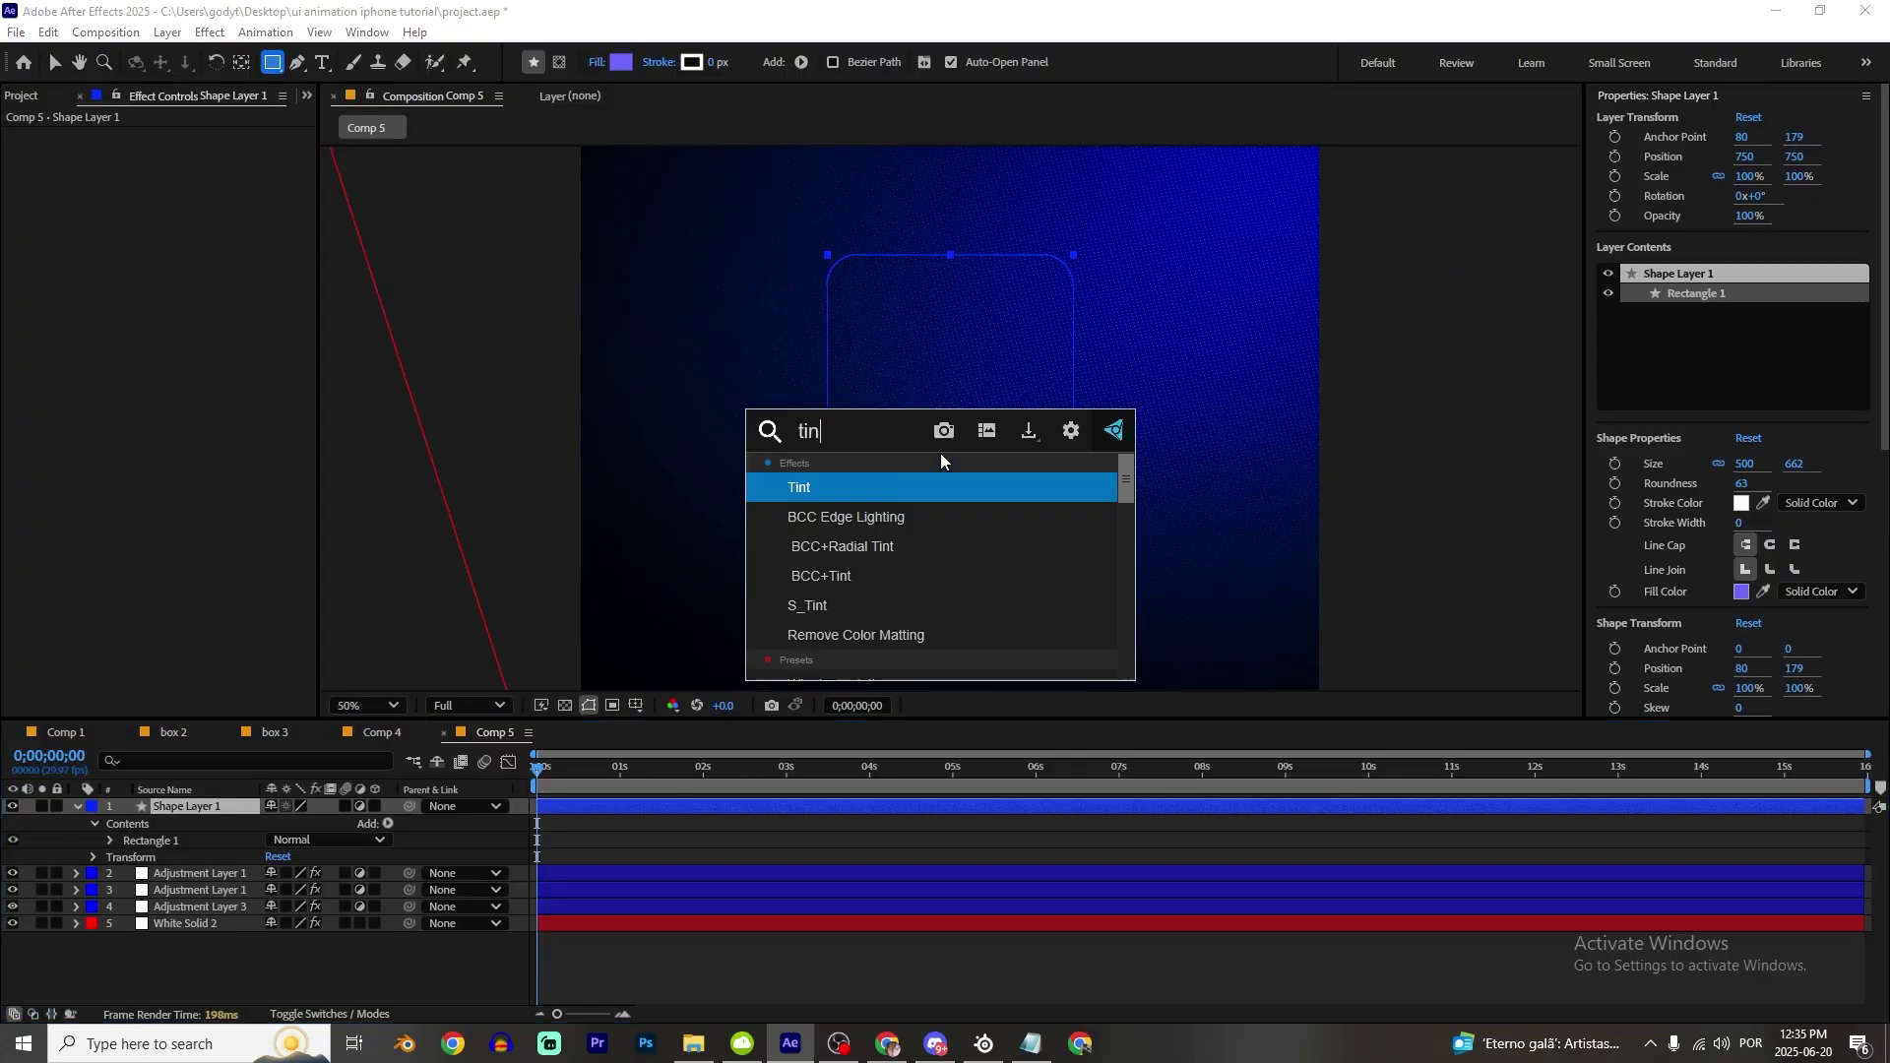
key(Return)
key(v)
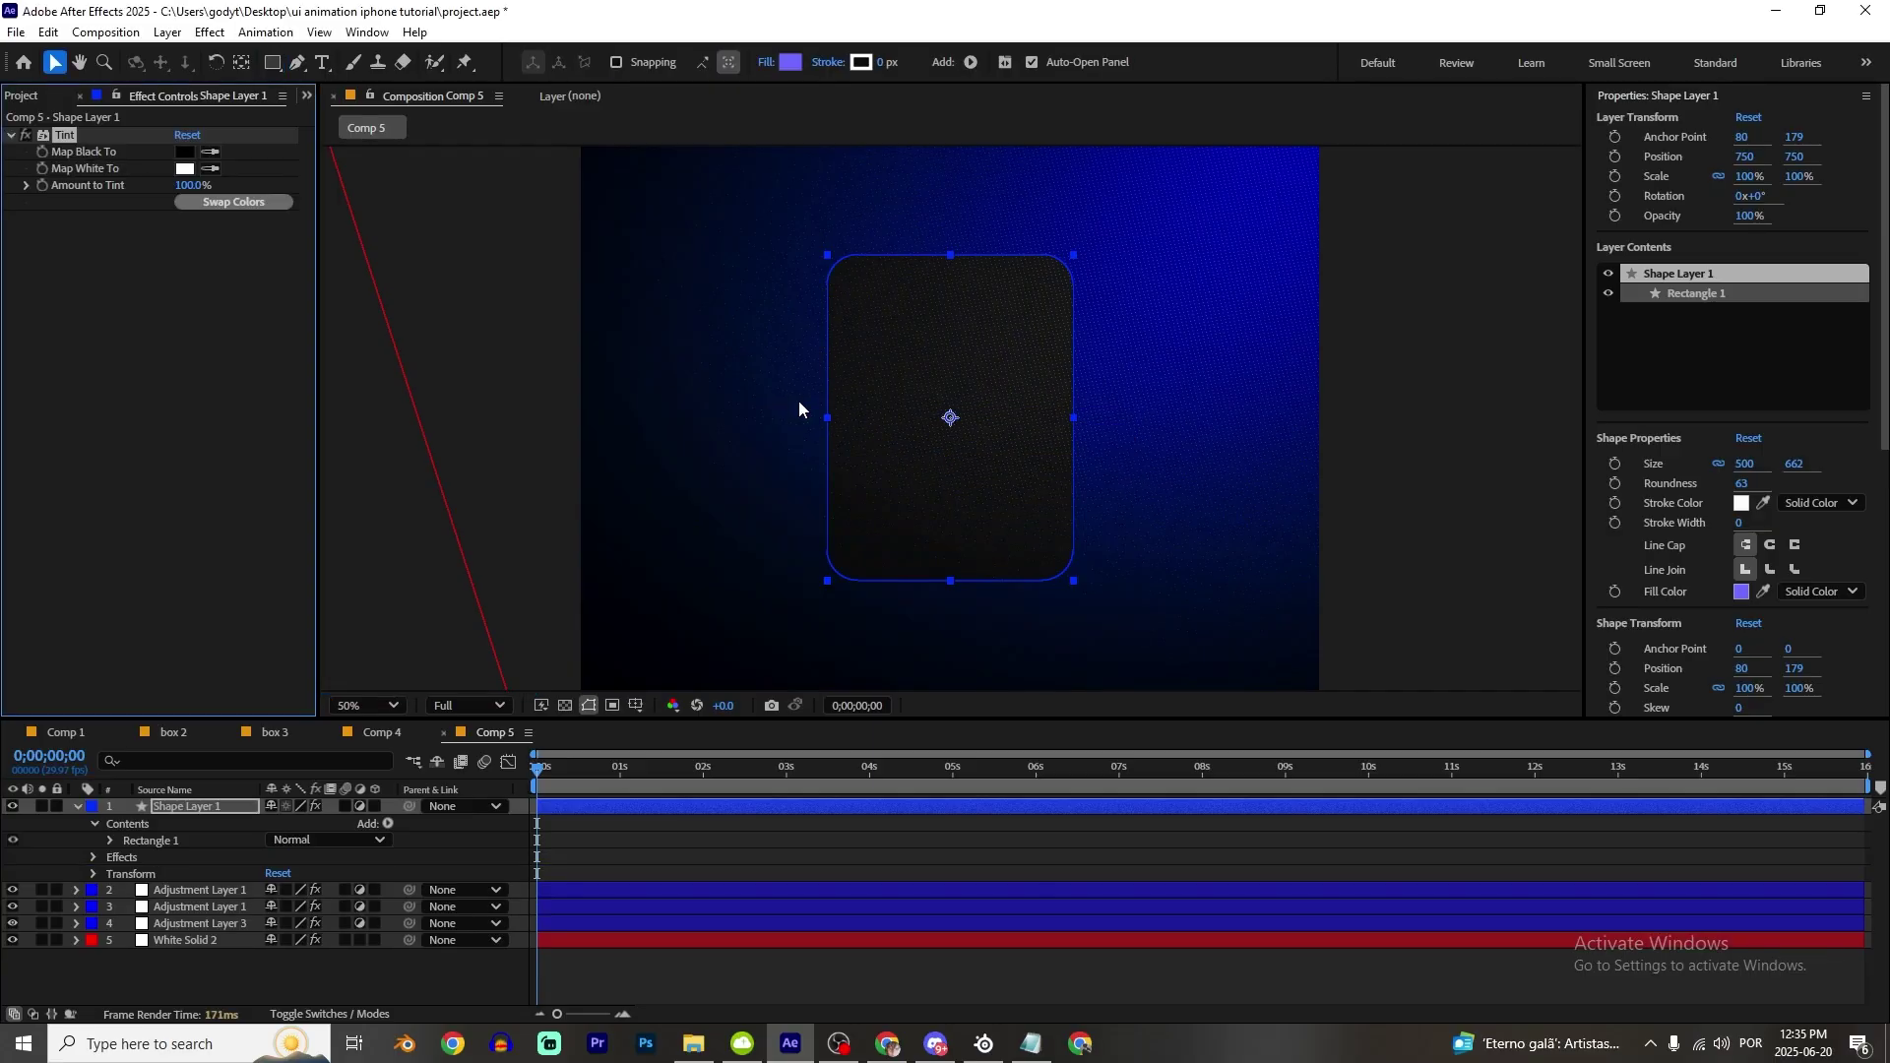
Step: Map the Tint effect's black to white and set Amount to Tint to 12%
click(185, 152)
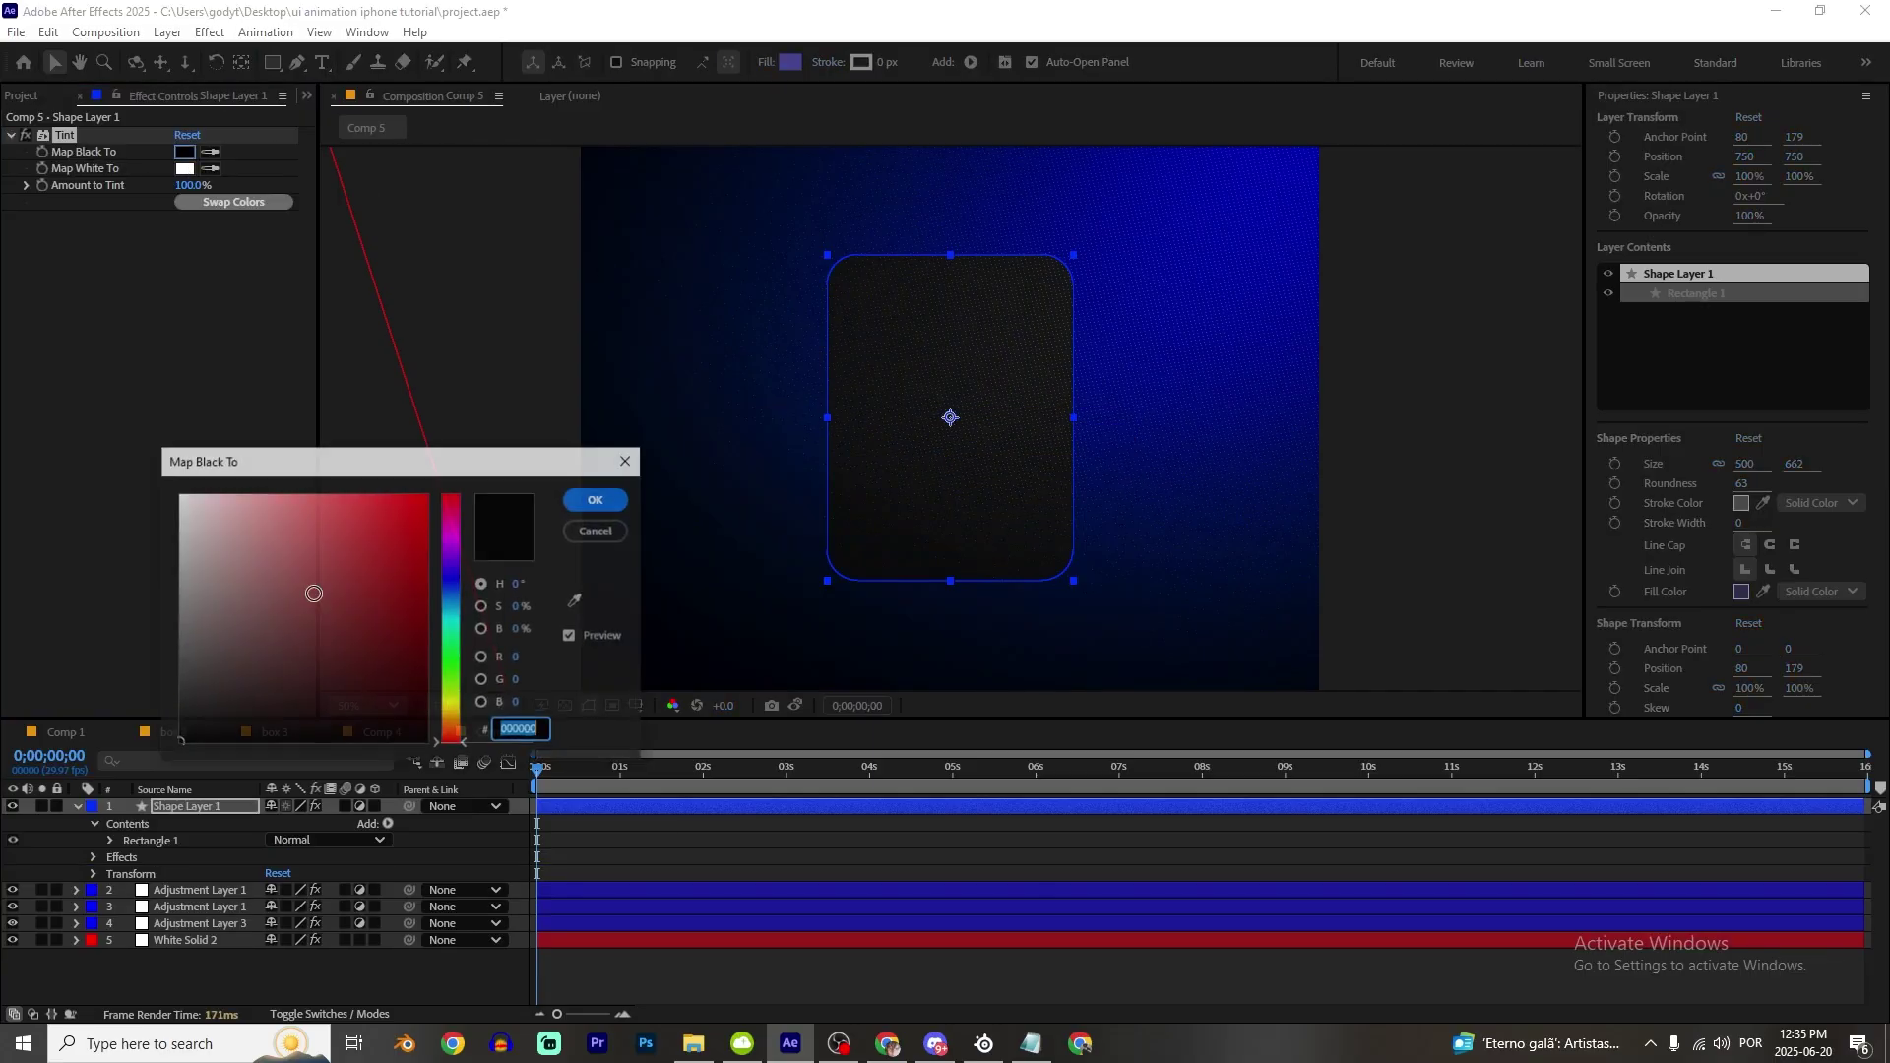
drag(312, 592, 3, 176)
key(Return)
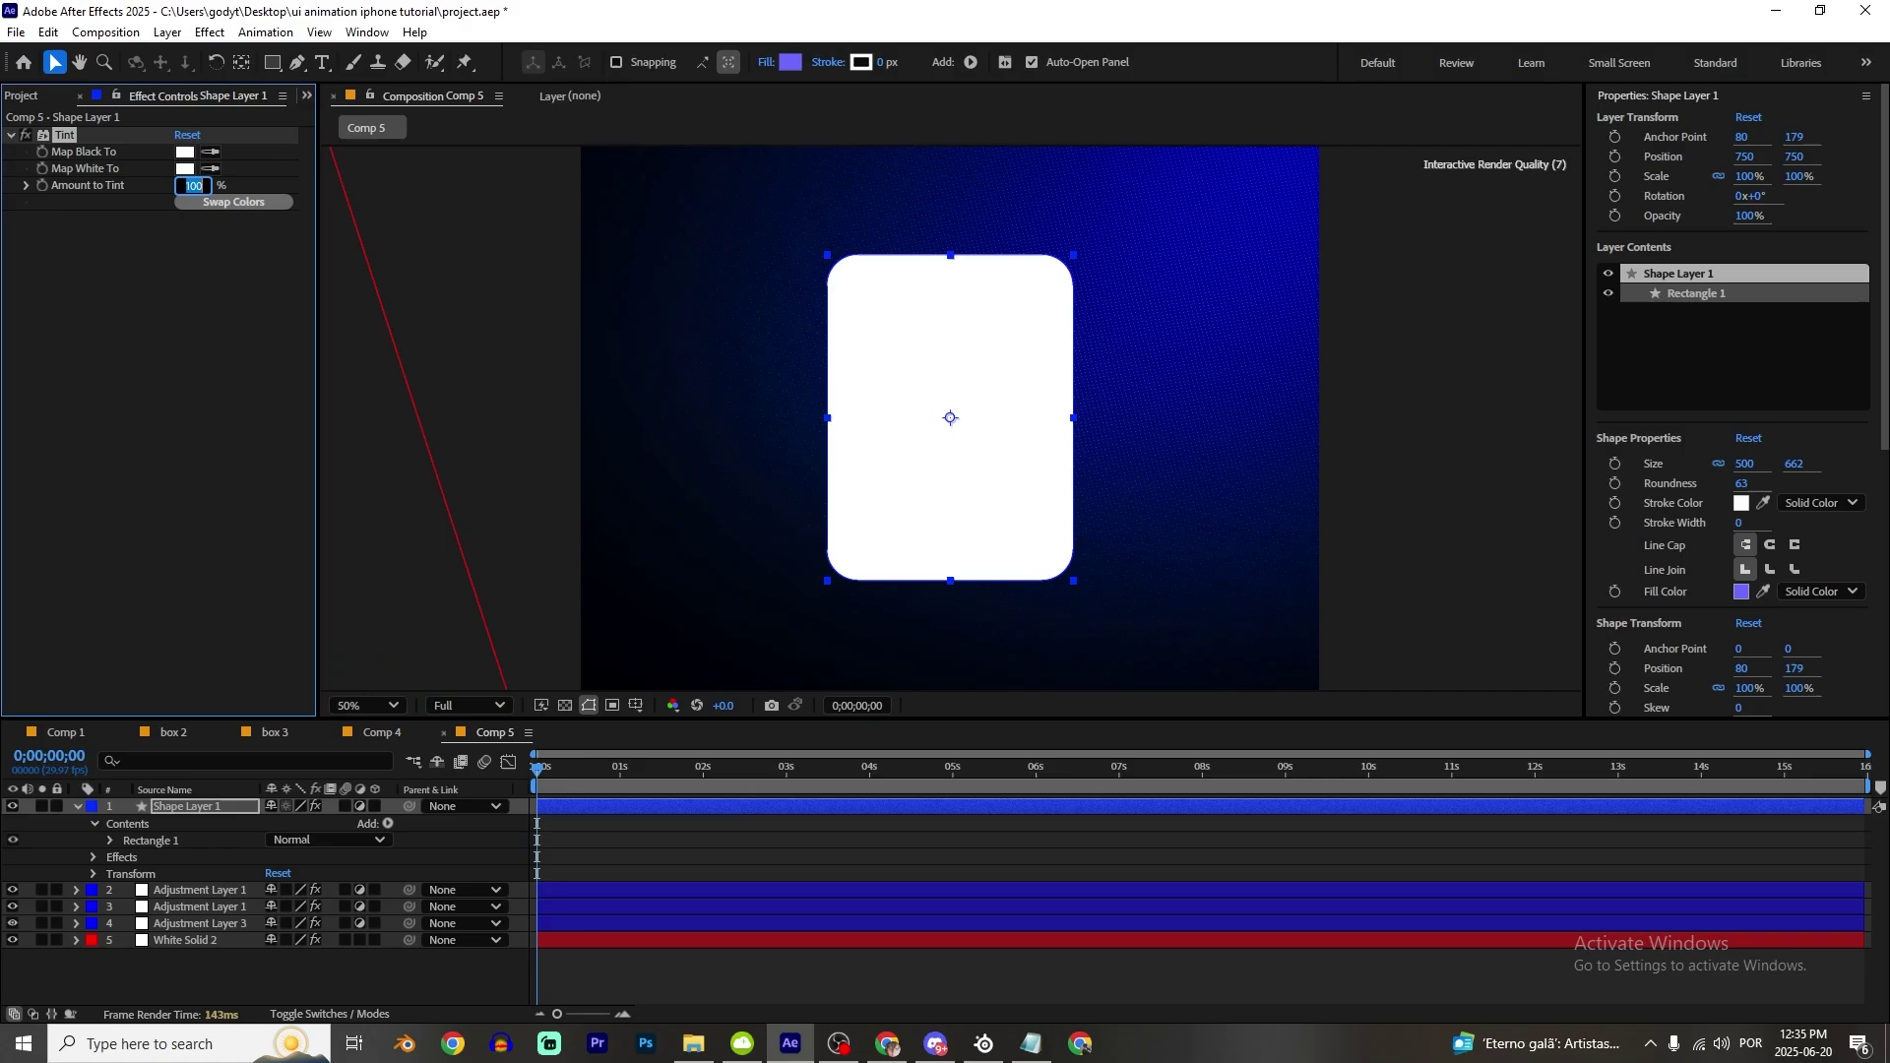
text(12)
key(Return)
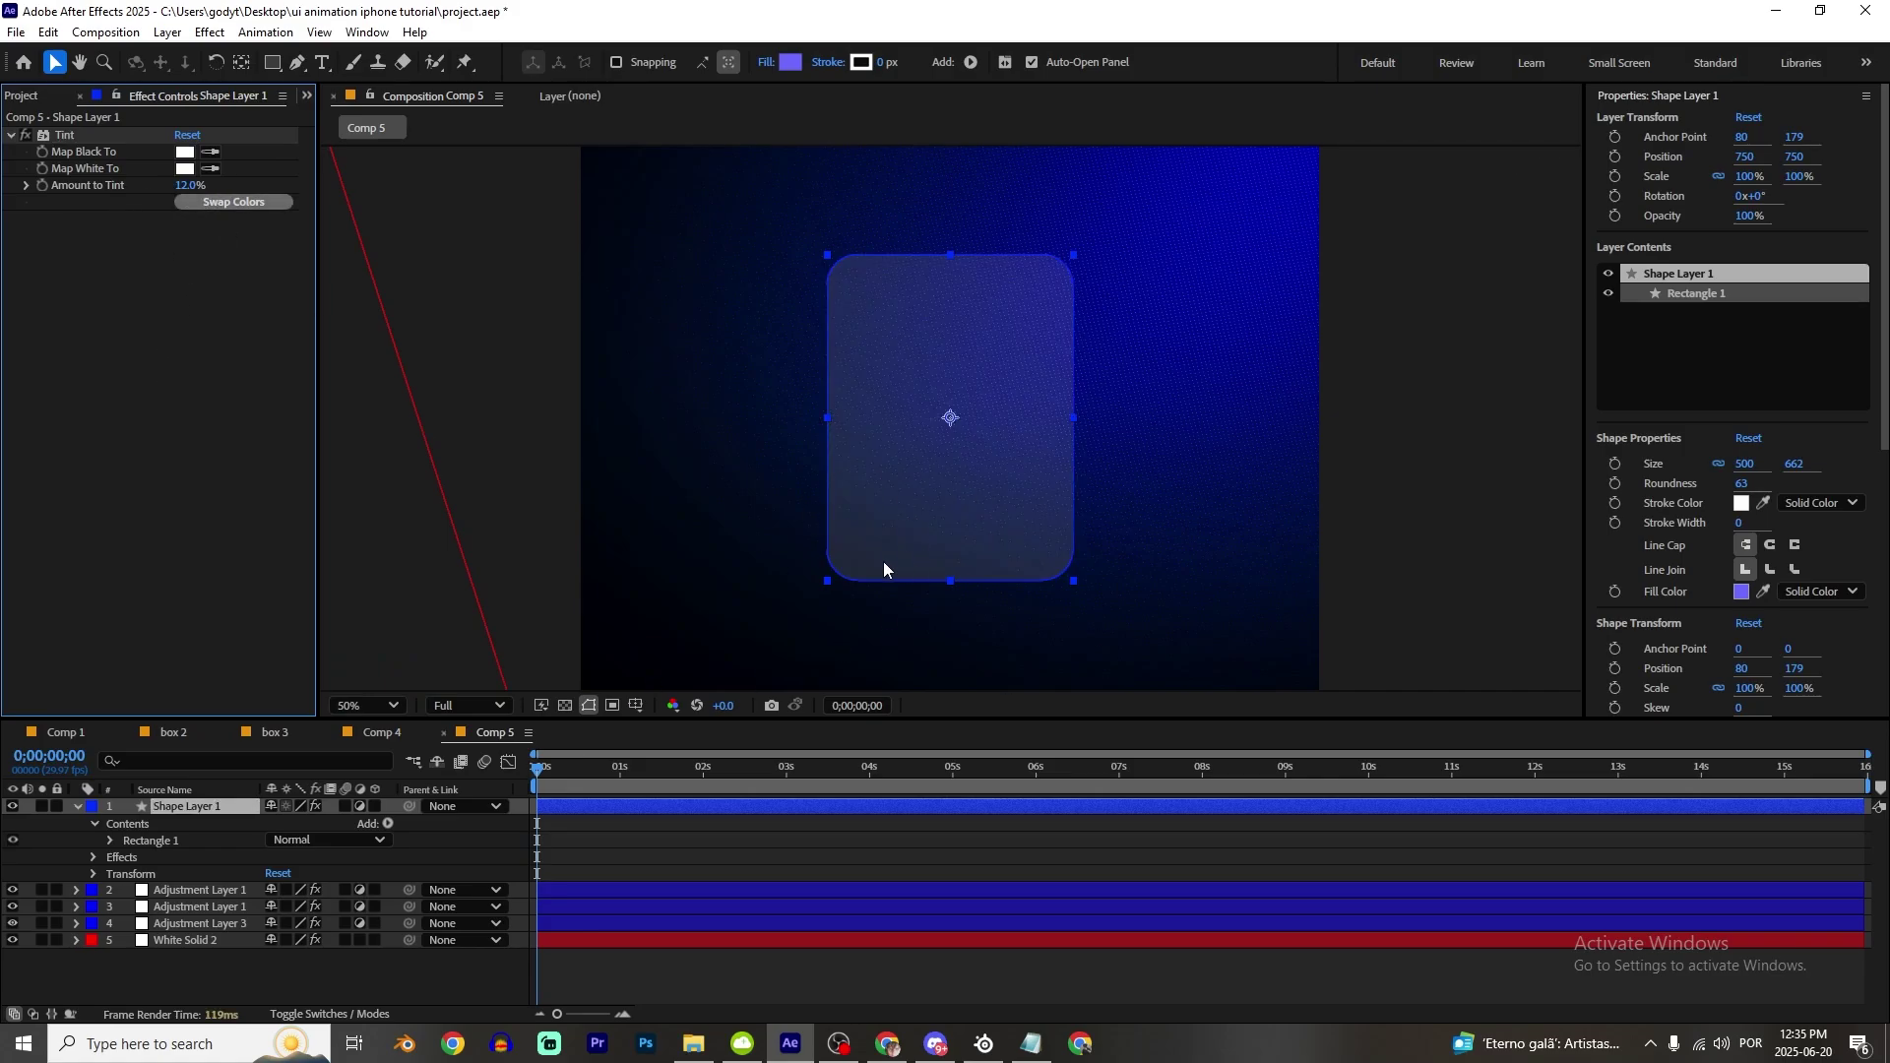
Step: Apply the Compound Blur effect to the rectangle's shape layer
key(ctrl+space)
text(compo)
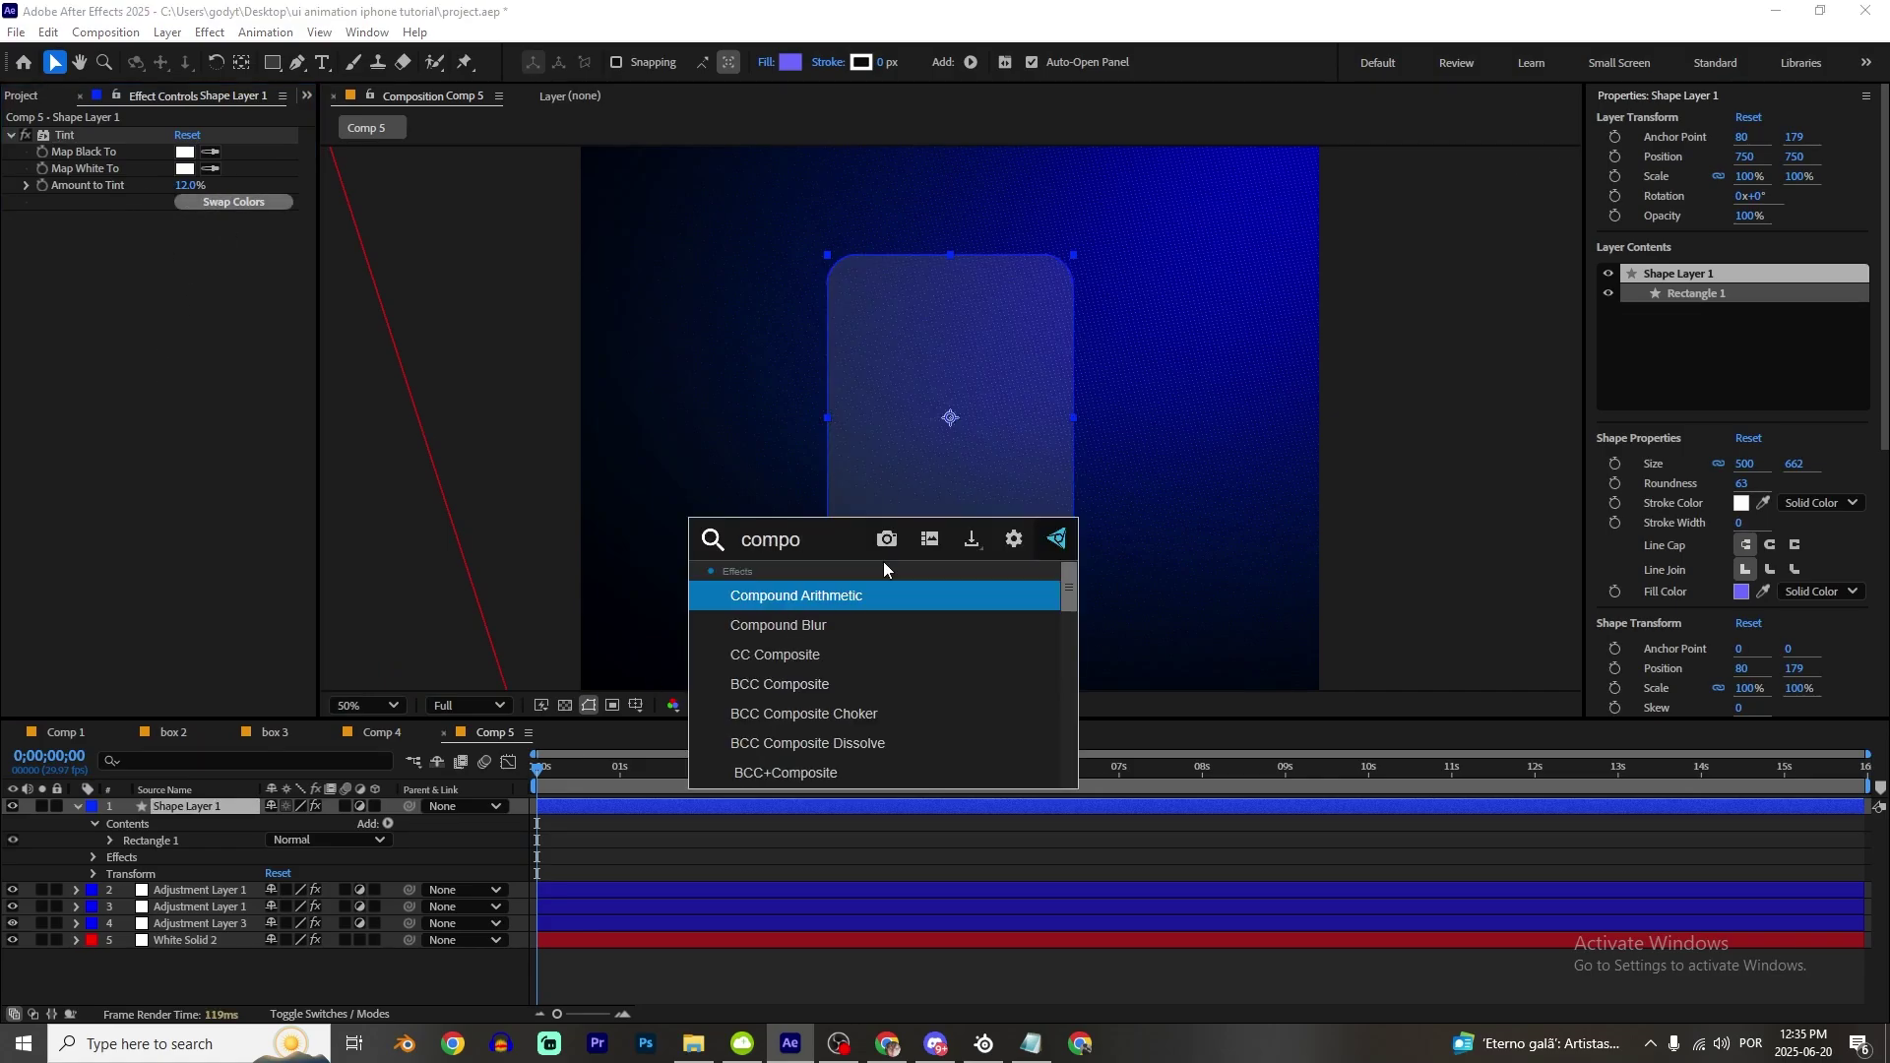
key(Down)
key(Return)
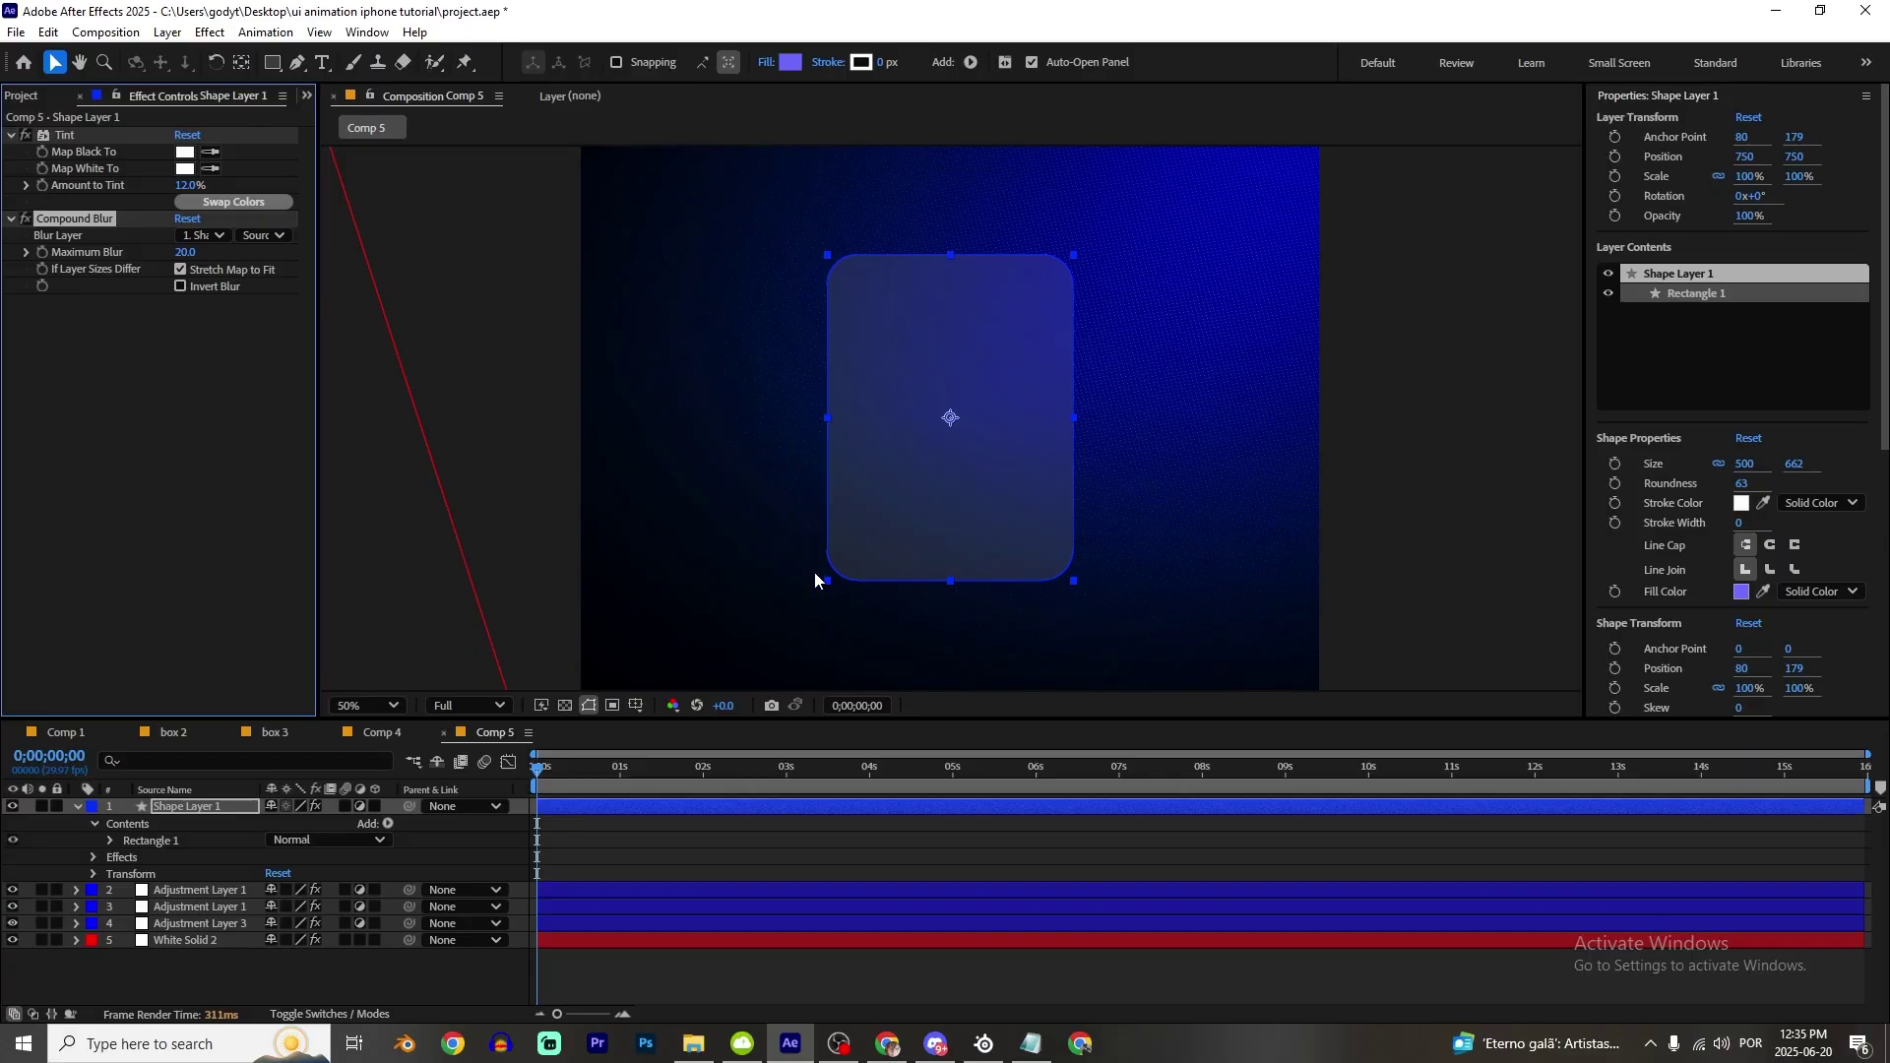
Step: Bring the dark grunge texture JPG from the Downloads folder into the composition, place it beneath all other layers and hide it
click(695, 1044)
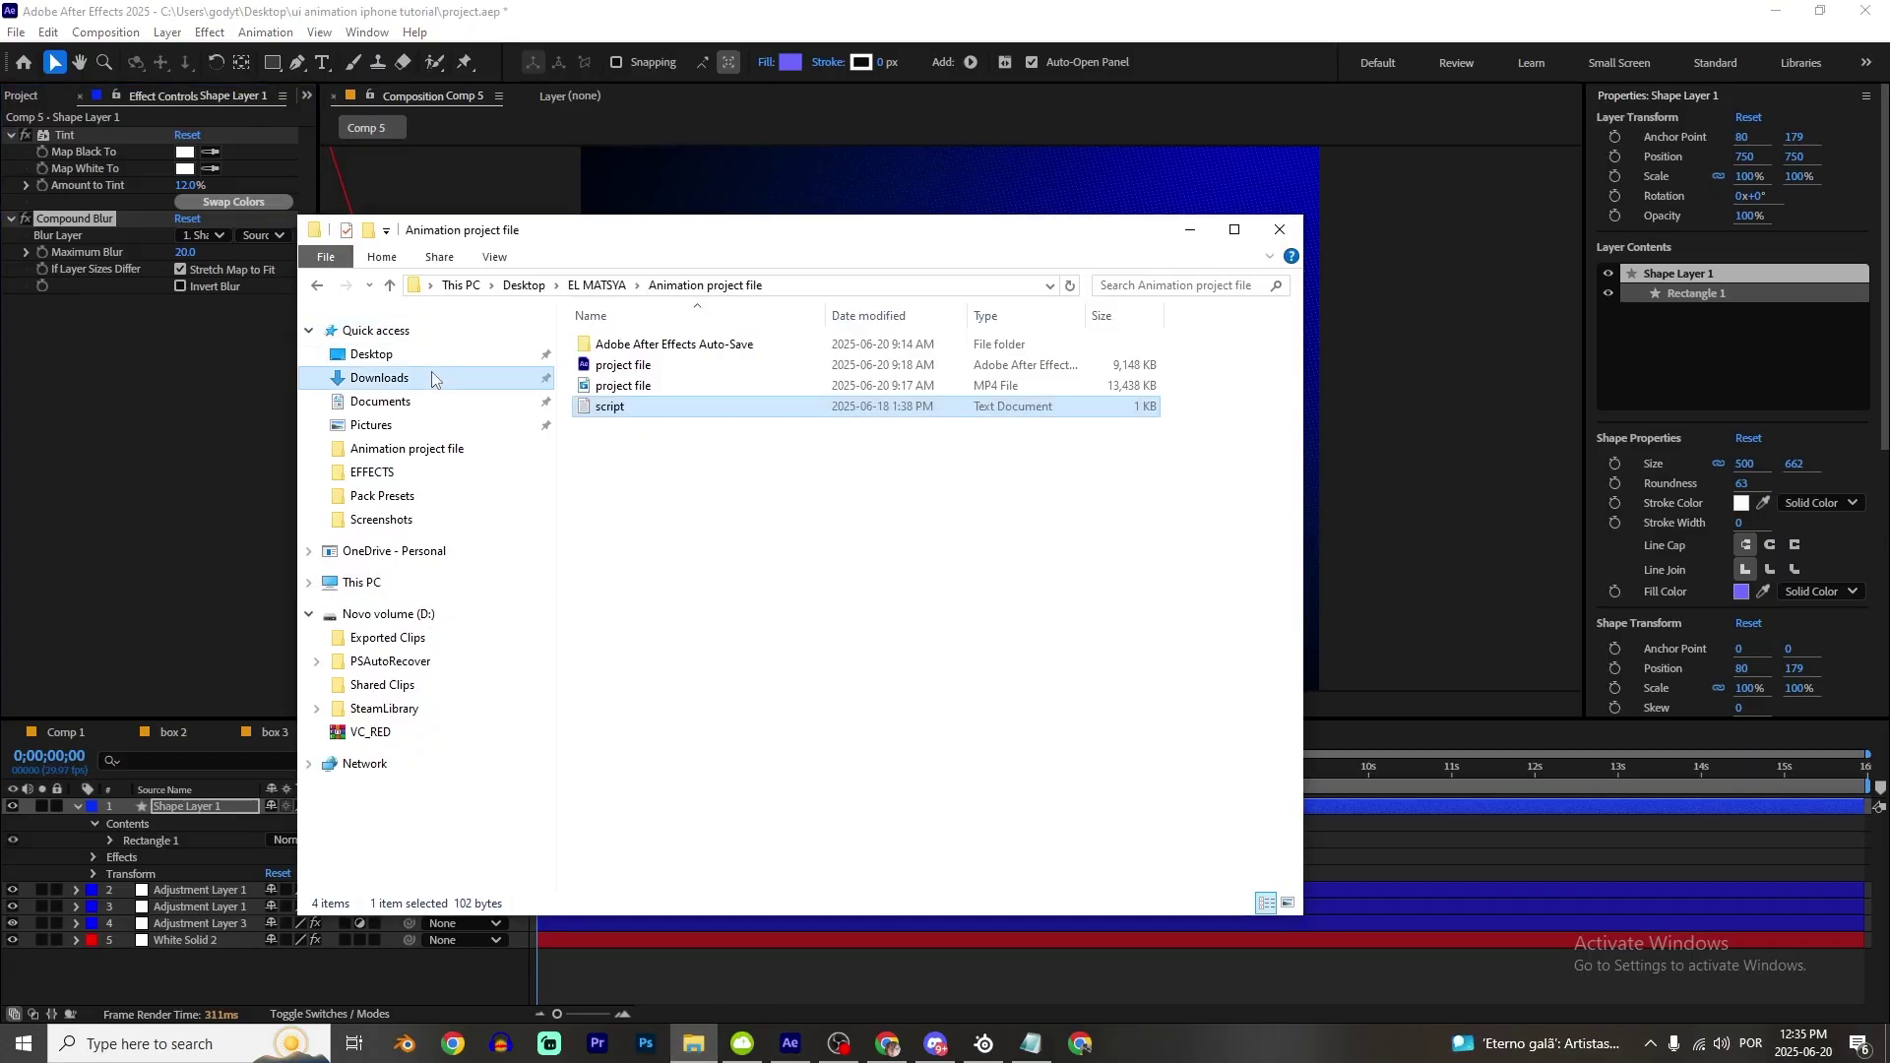
click(379, 377)
click(892, 403)
drag(945, 425, 122, 821)
scroll(965, 457, down, 1)
scroll(965, 456, up, 1)
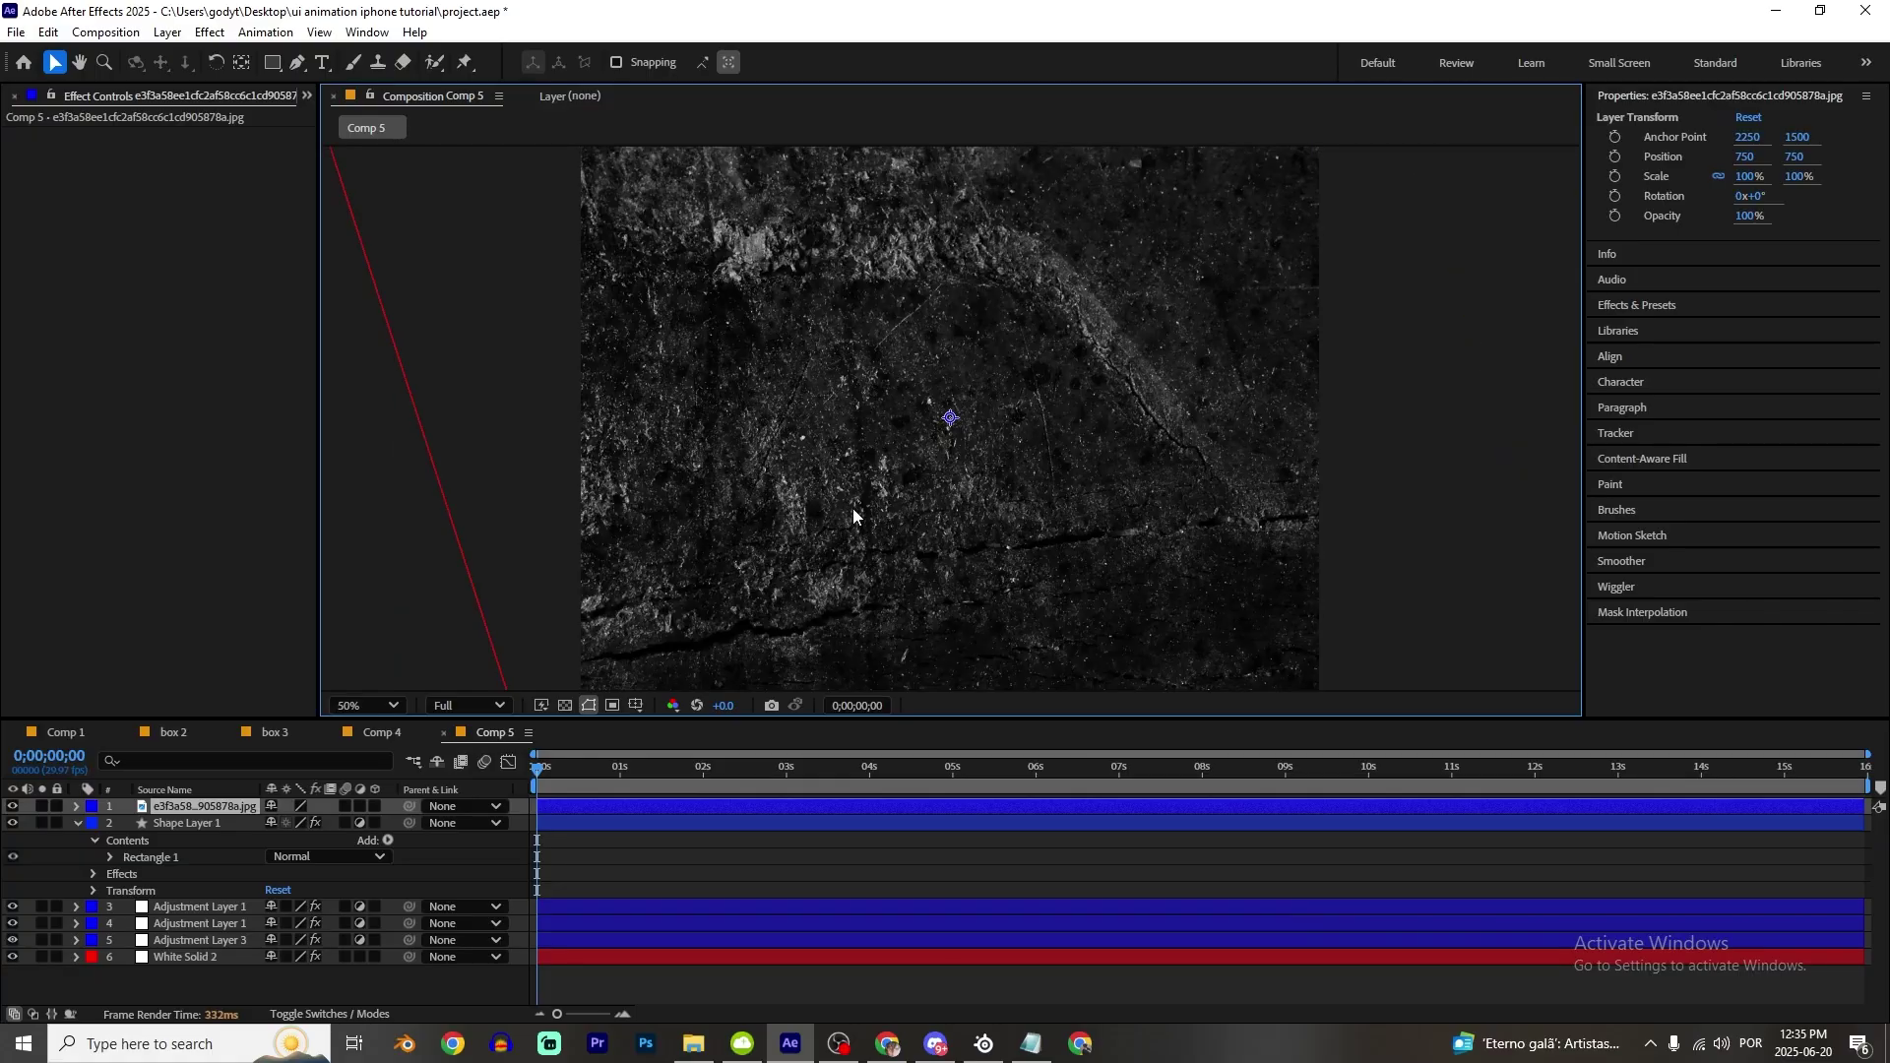
scroll(853, 510, down, 1)
drag(173, 810, 179, 970)
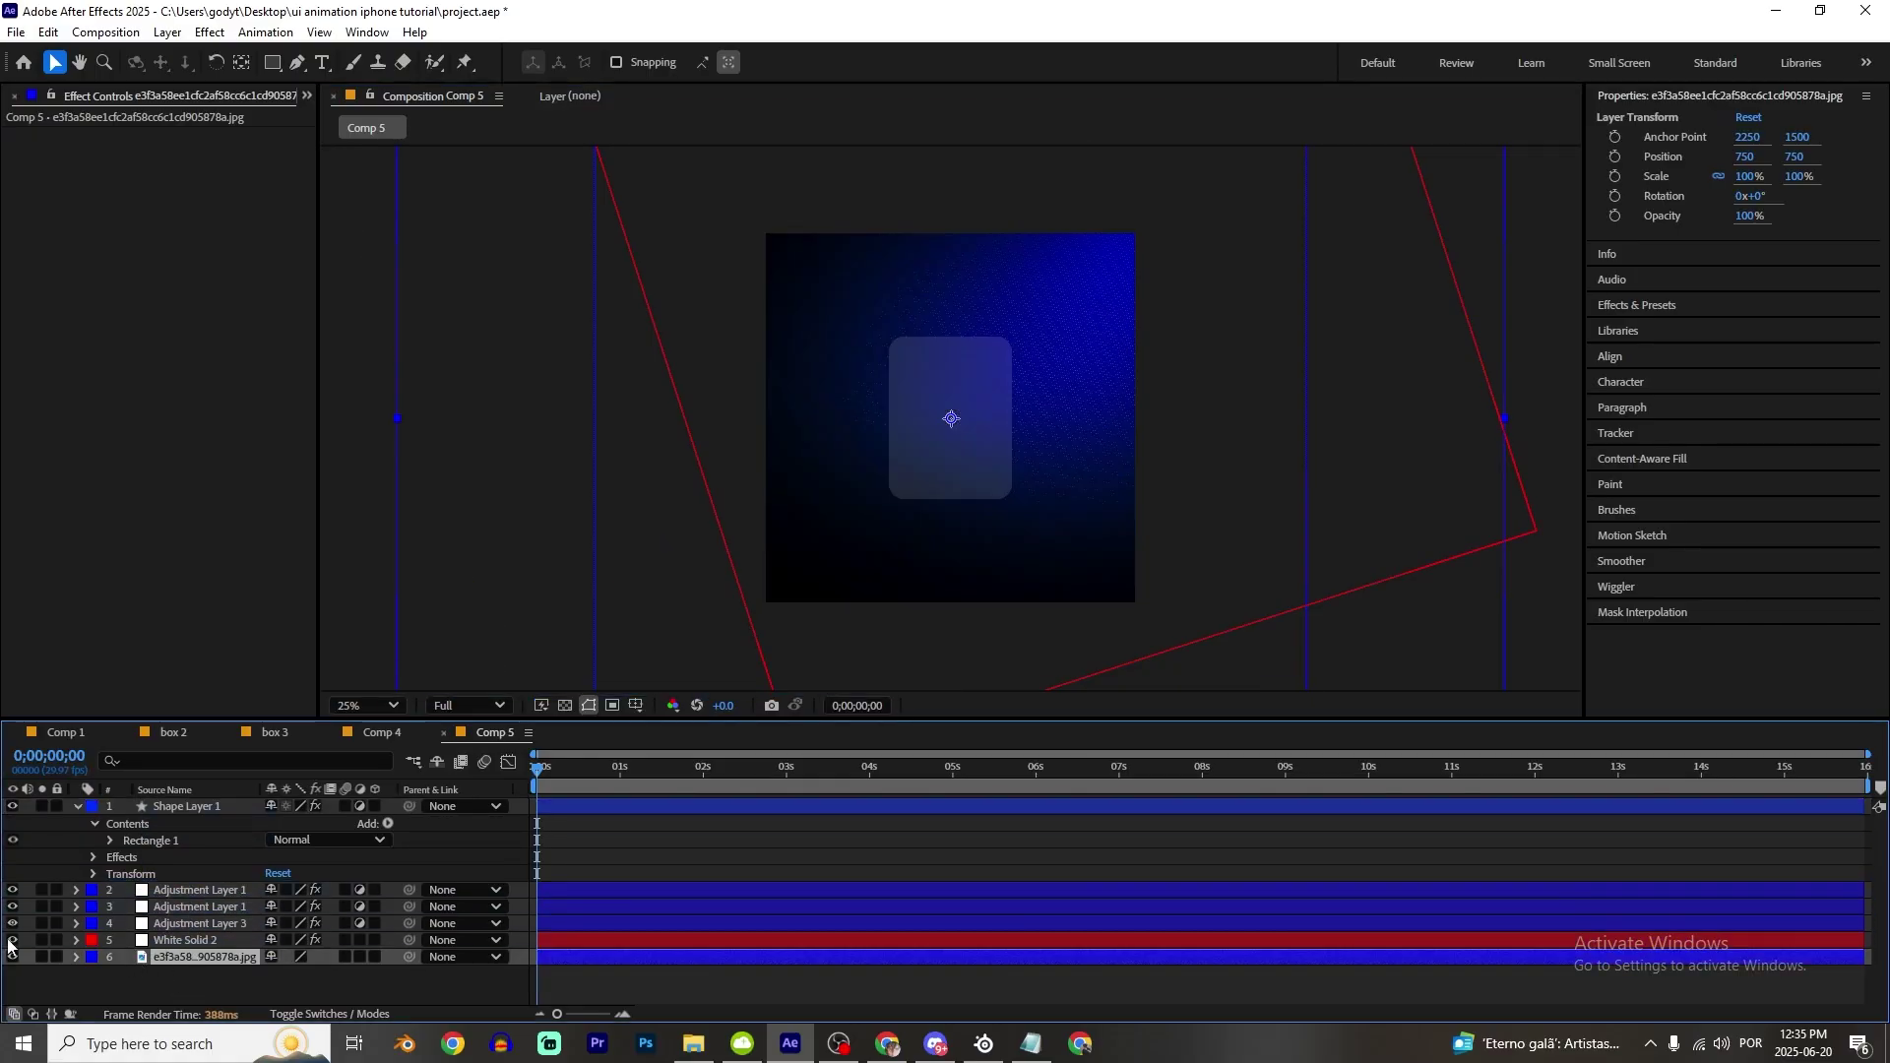
Step: Use the grunge texture as the rectangle's Compound Blur layer and set Maximum Blur to about 229
click(200, 811)
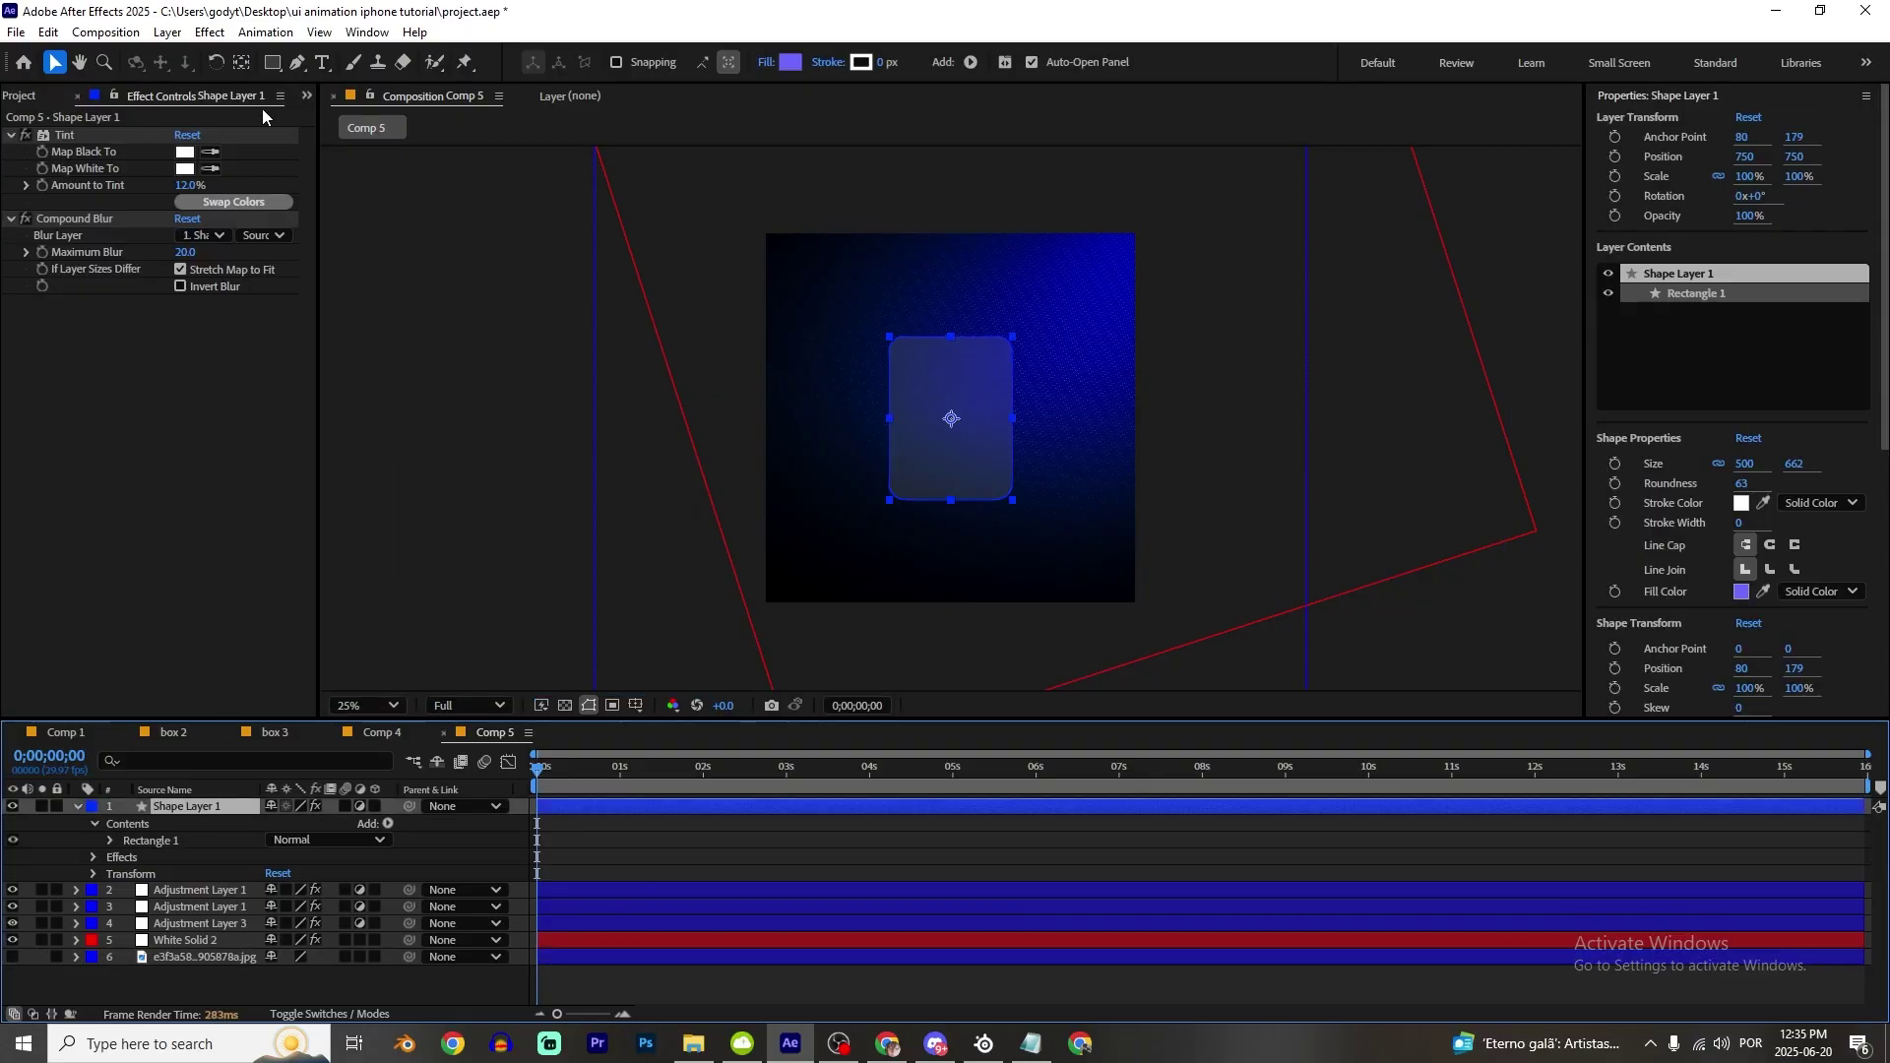
click(200, 237)
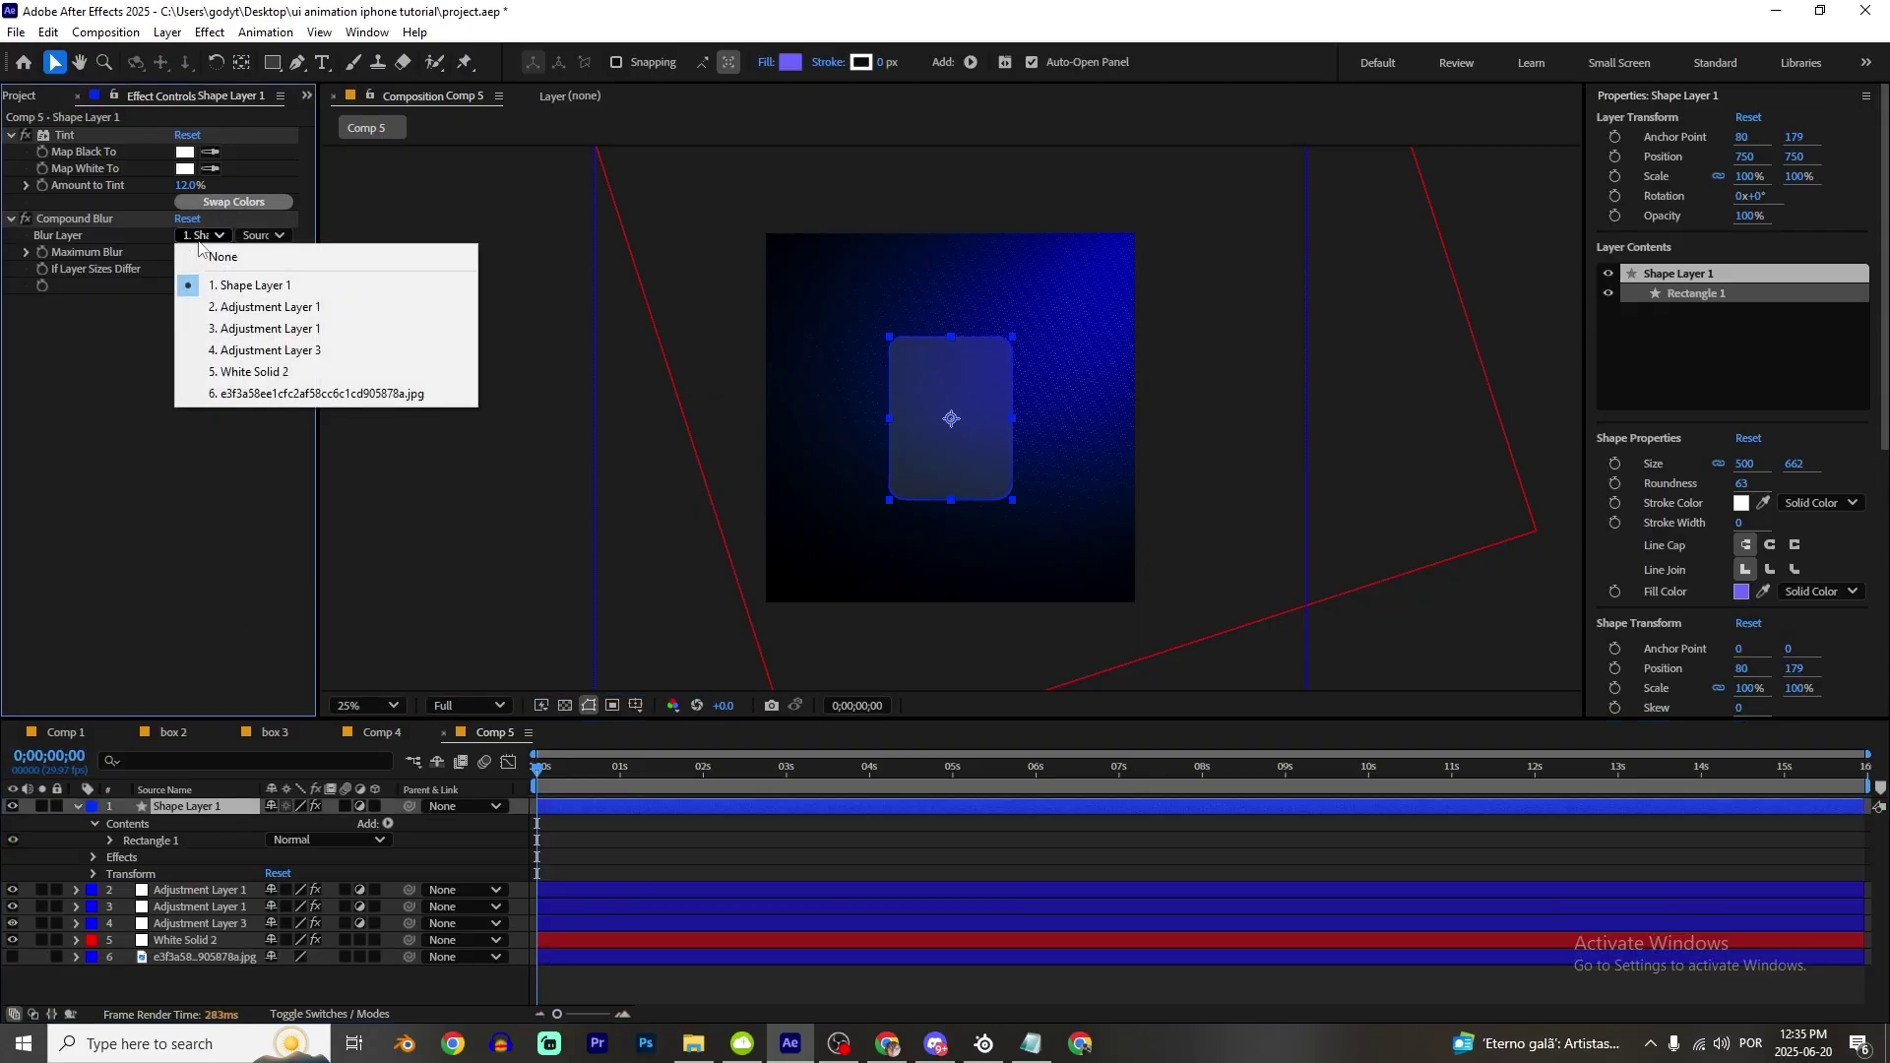
click(245, 394)
key(slash)
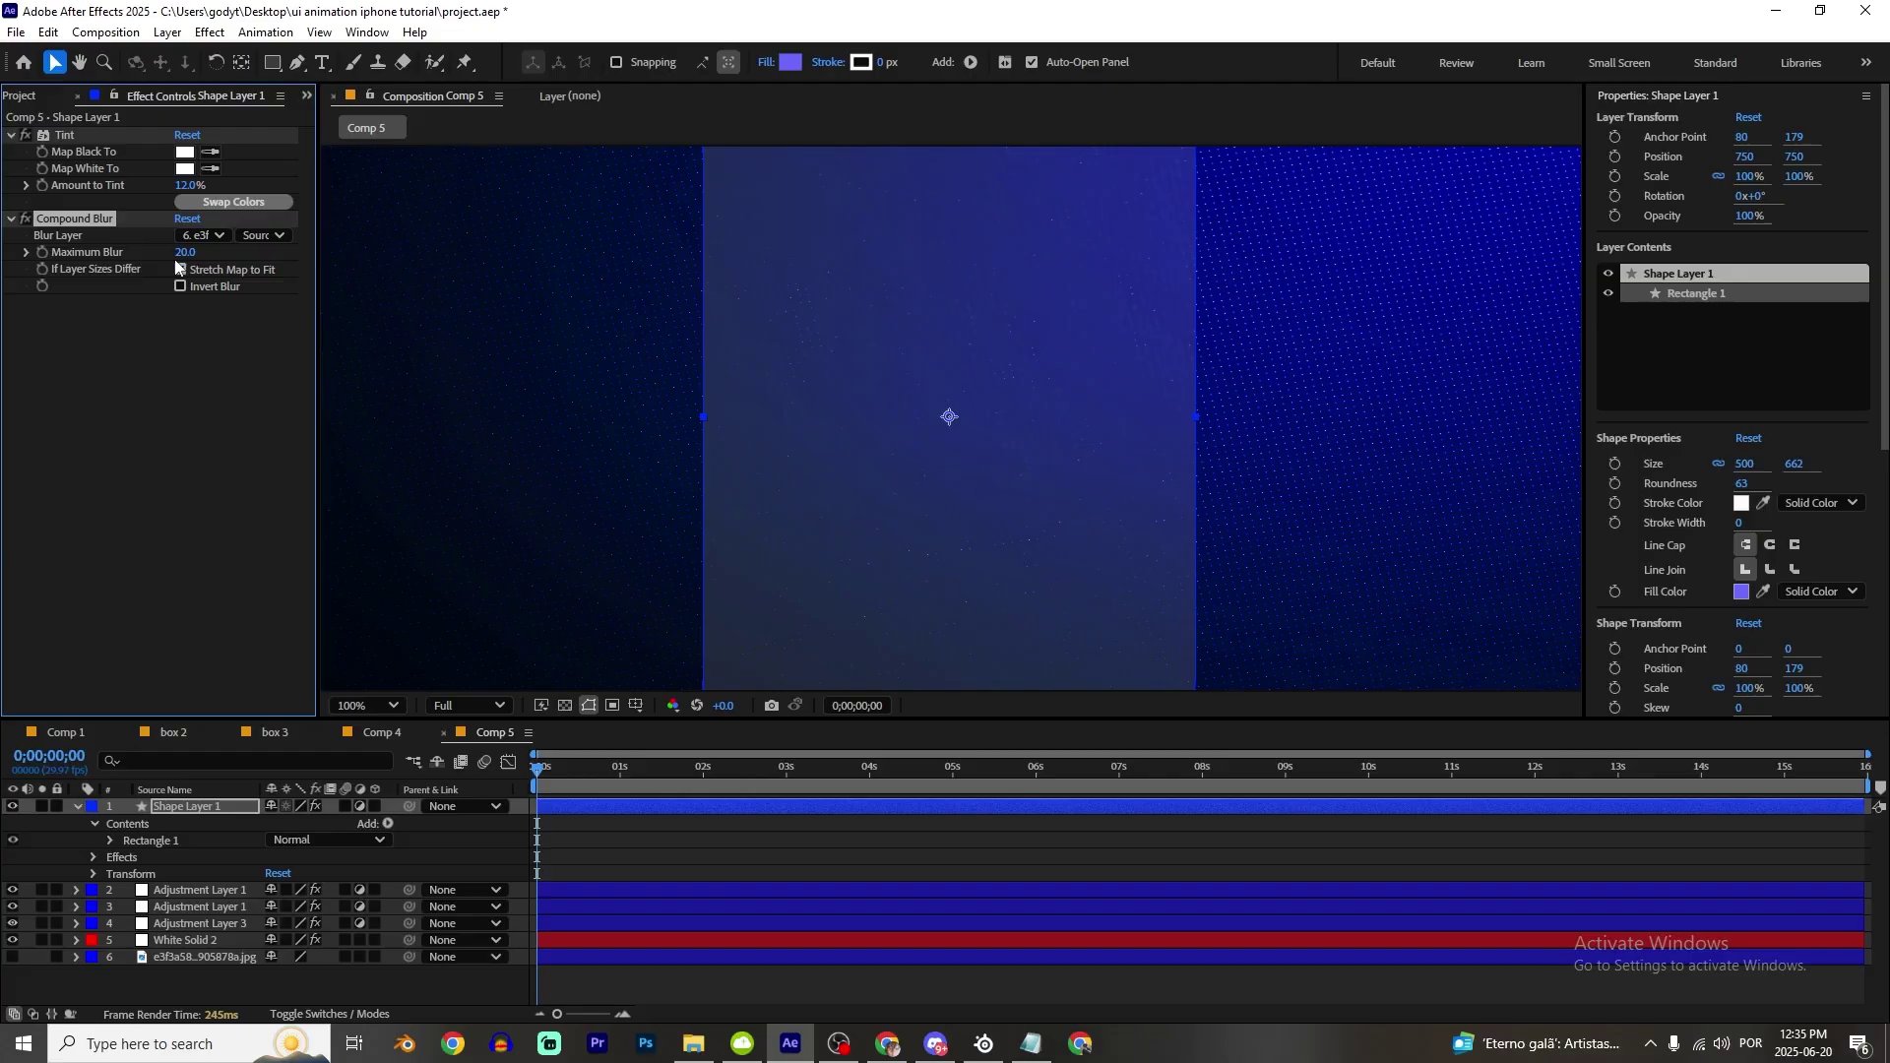
drag(219, 258, 352, 281)
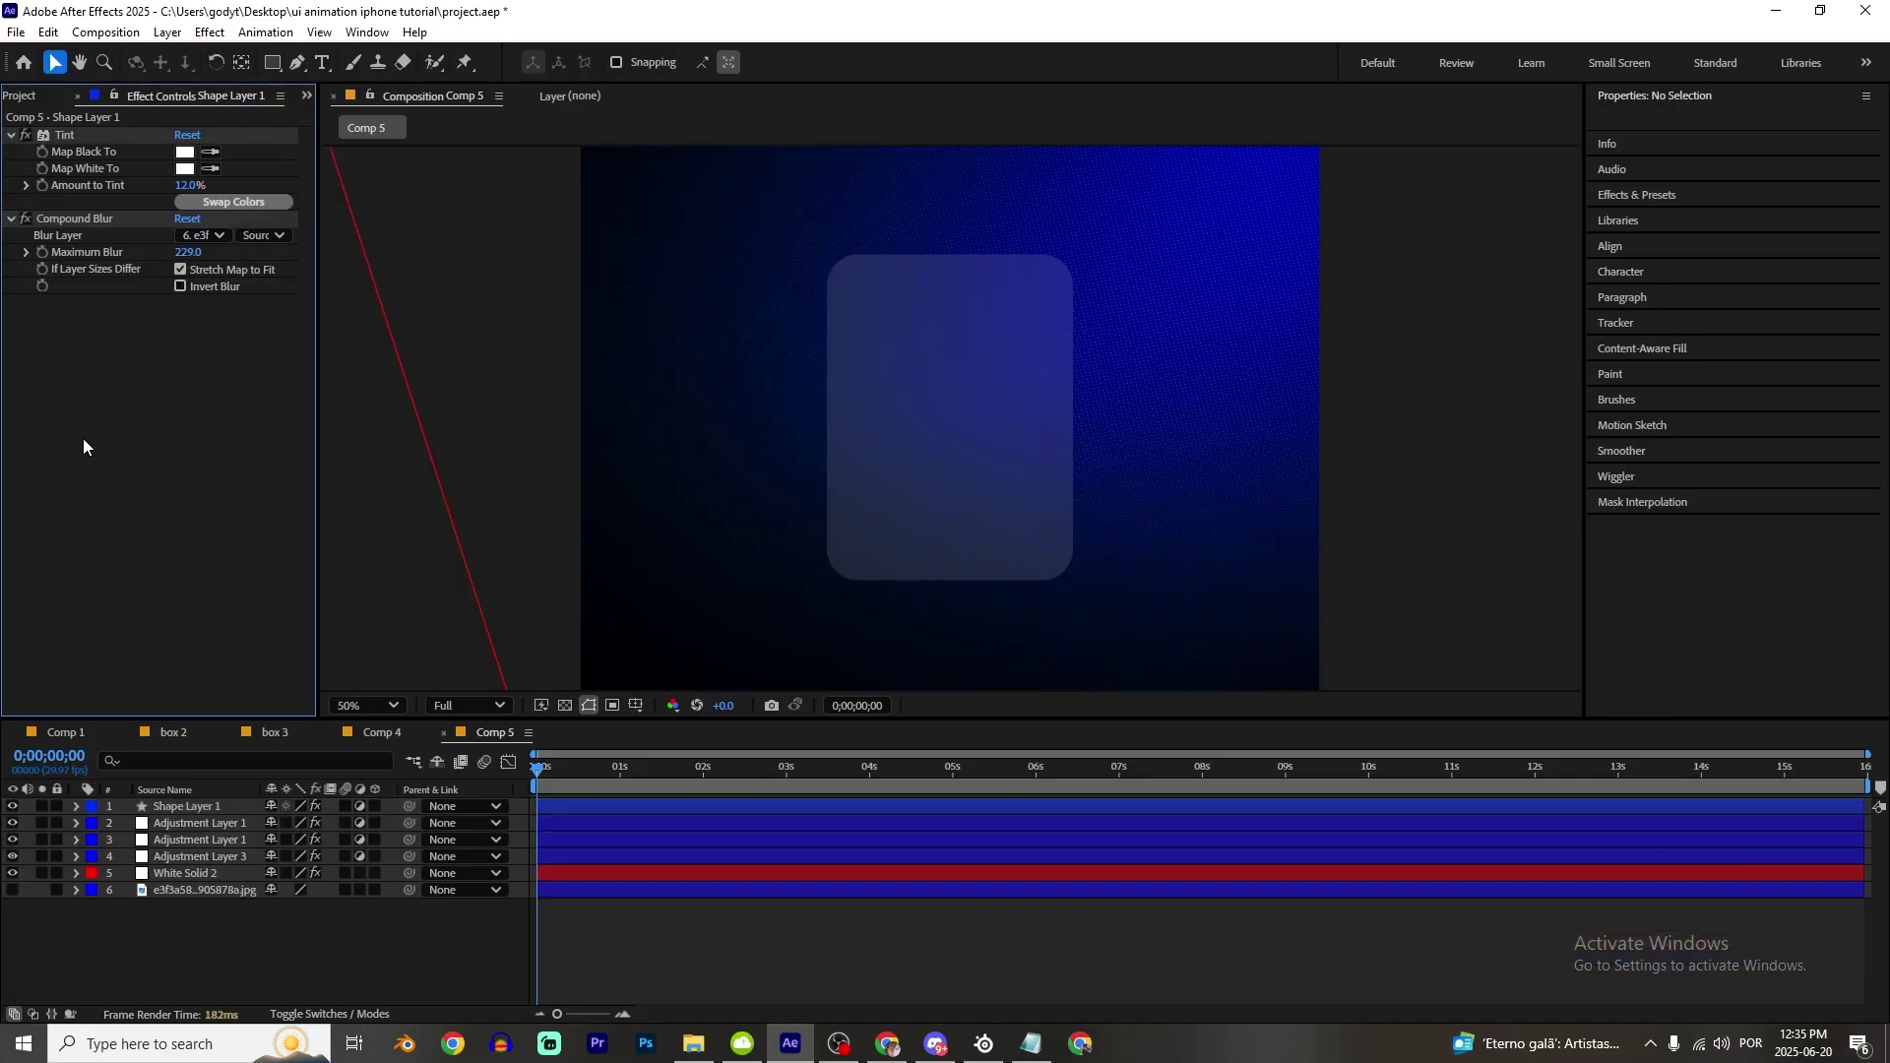
key(r)
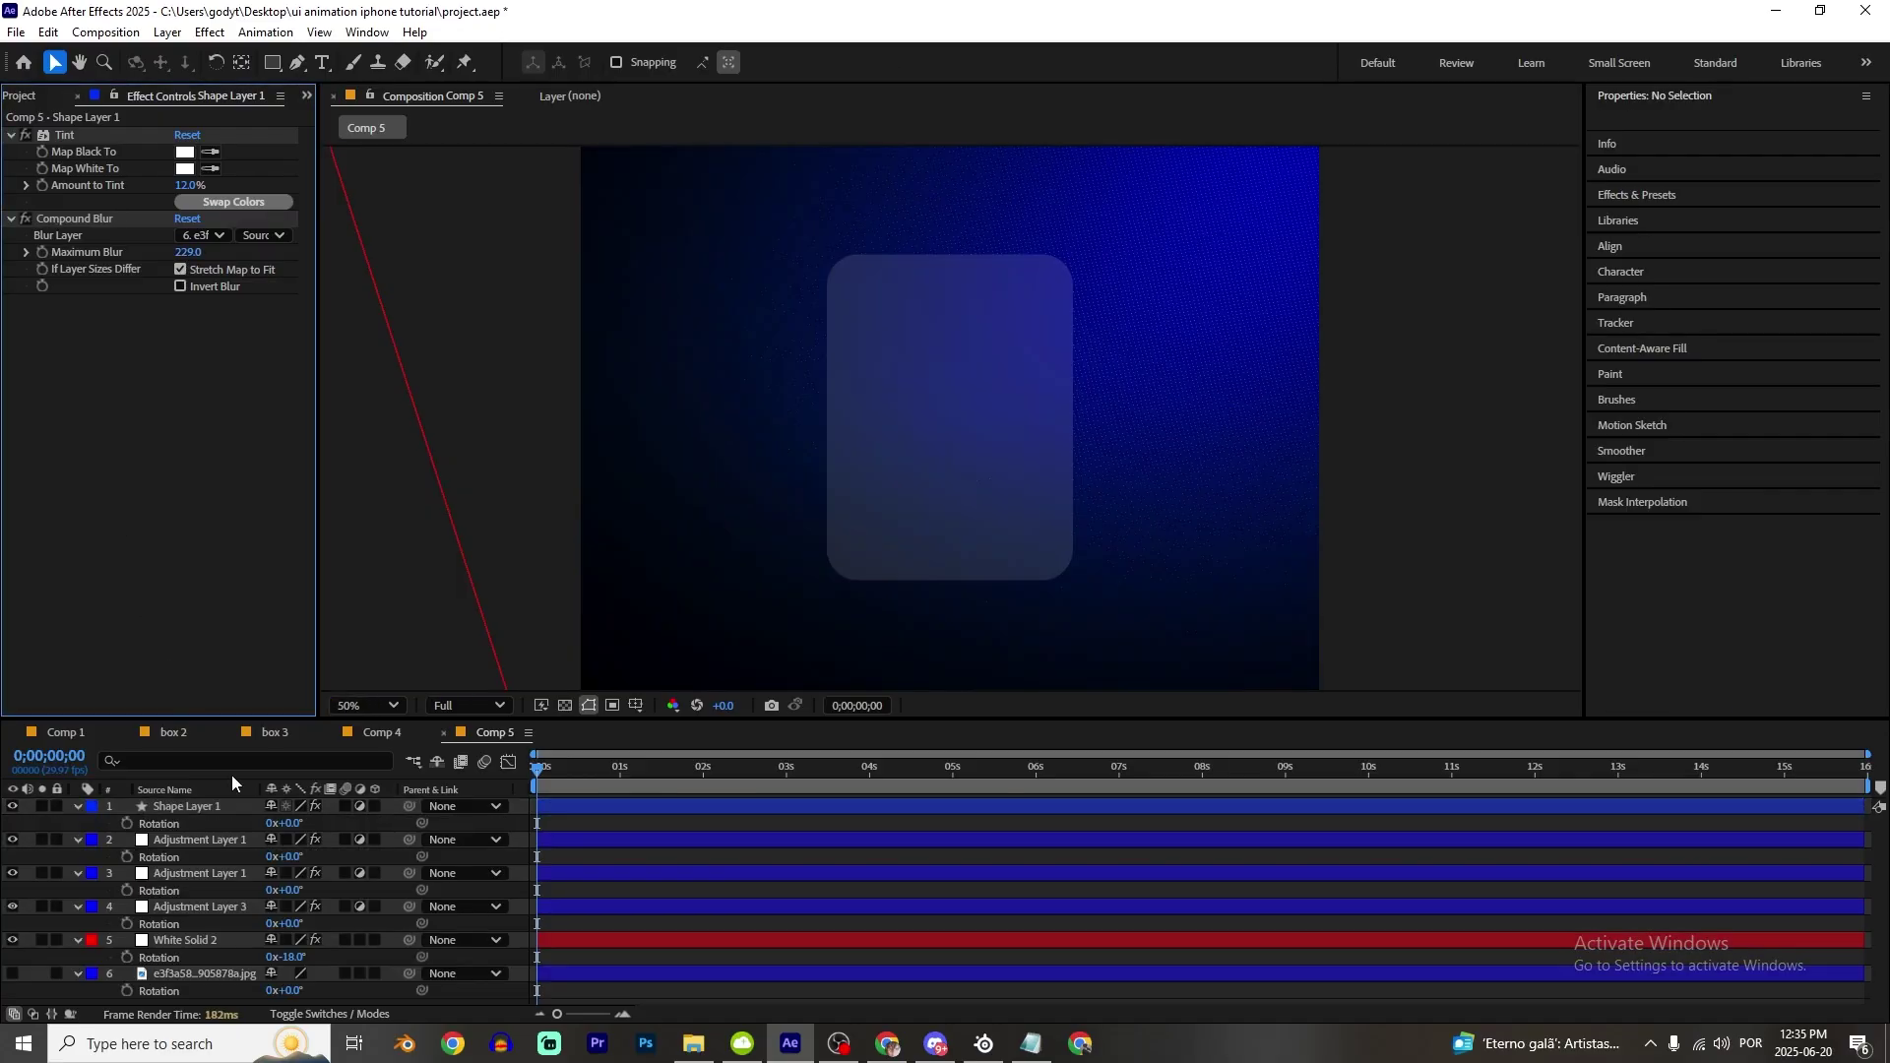
Step: Apply a Curves effect to the rectangle's shape layer and pull the RGB curve down to darken the glass
click(175, 809)
key(ctrl+space)
text(cur)
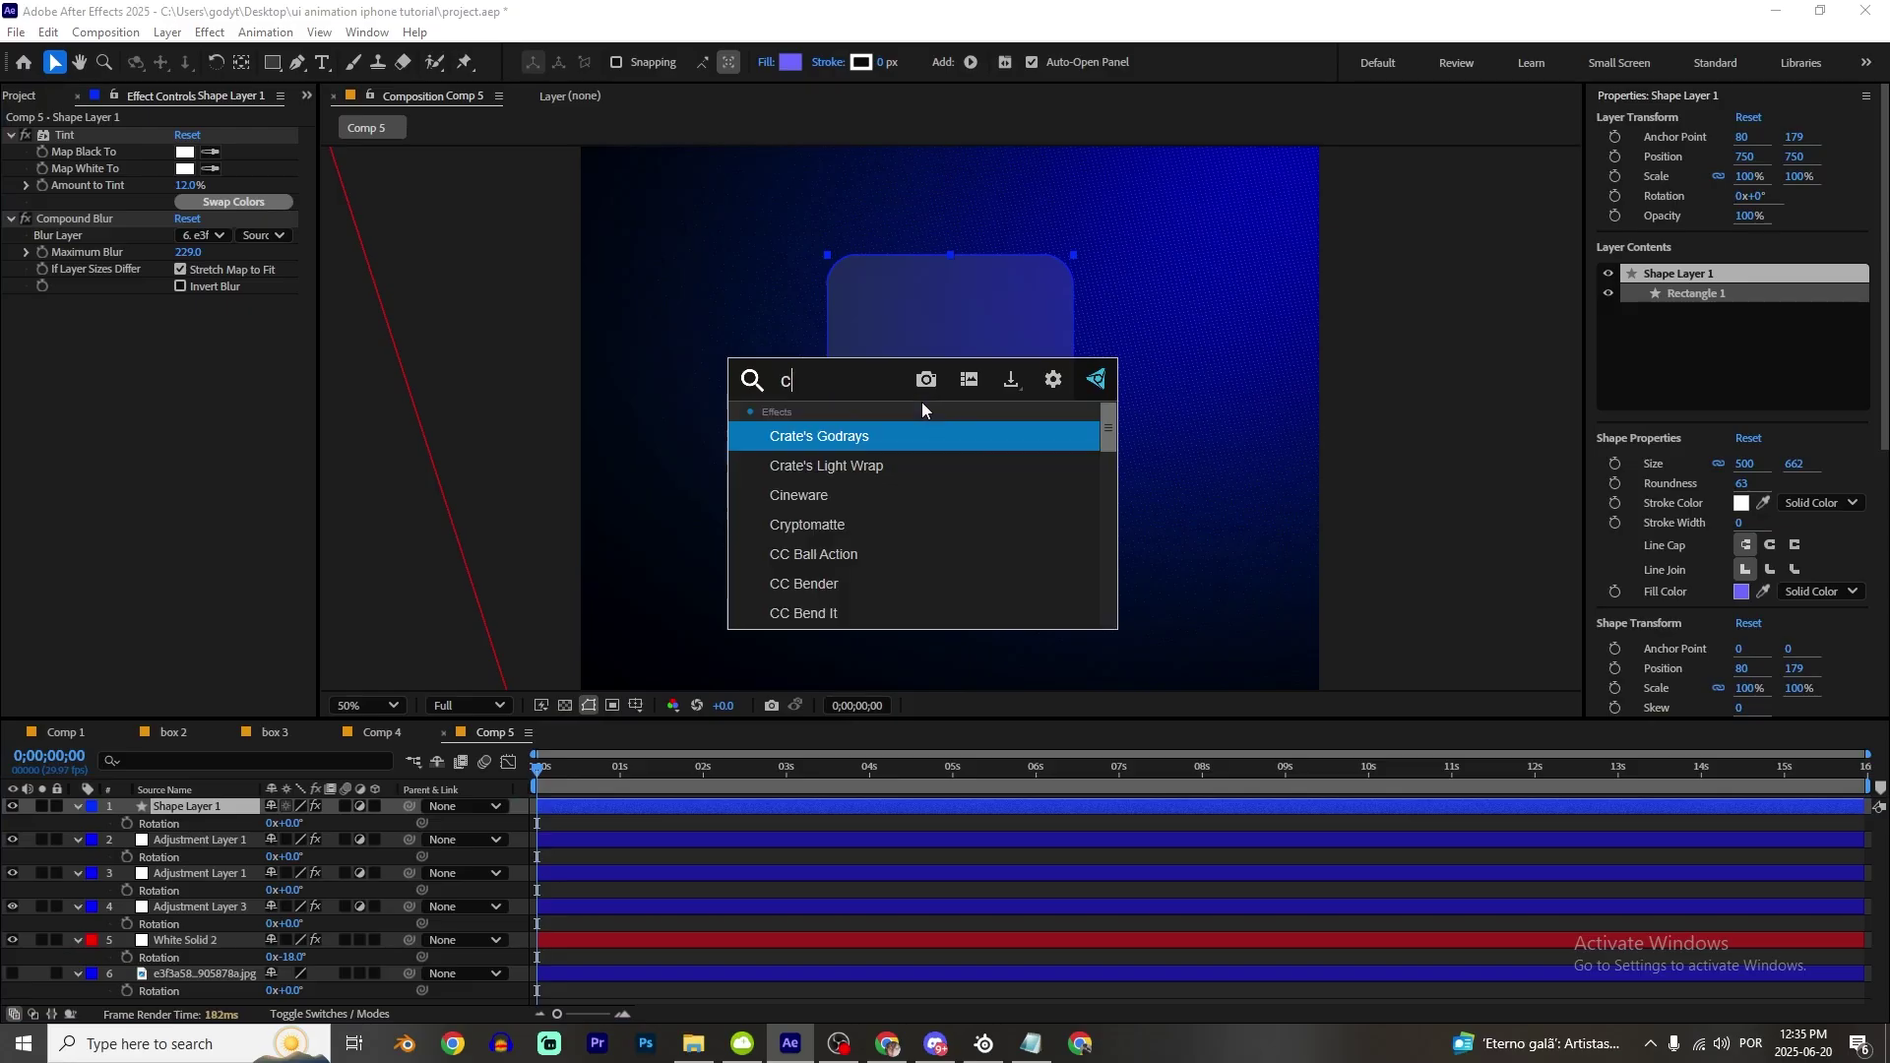
key(Return)
drag(187, 472, 188, 509)
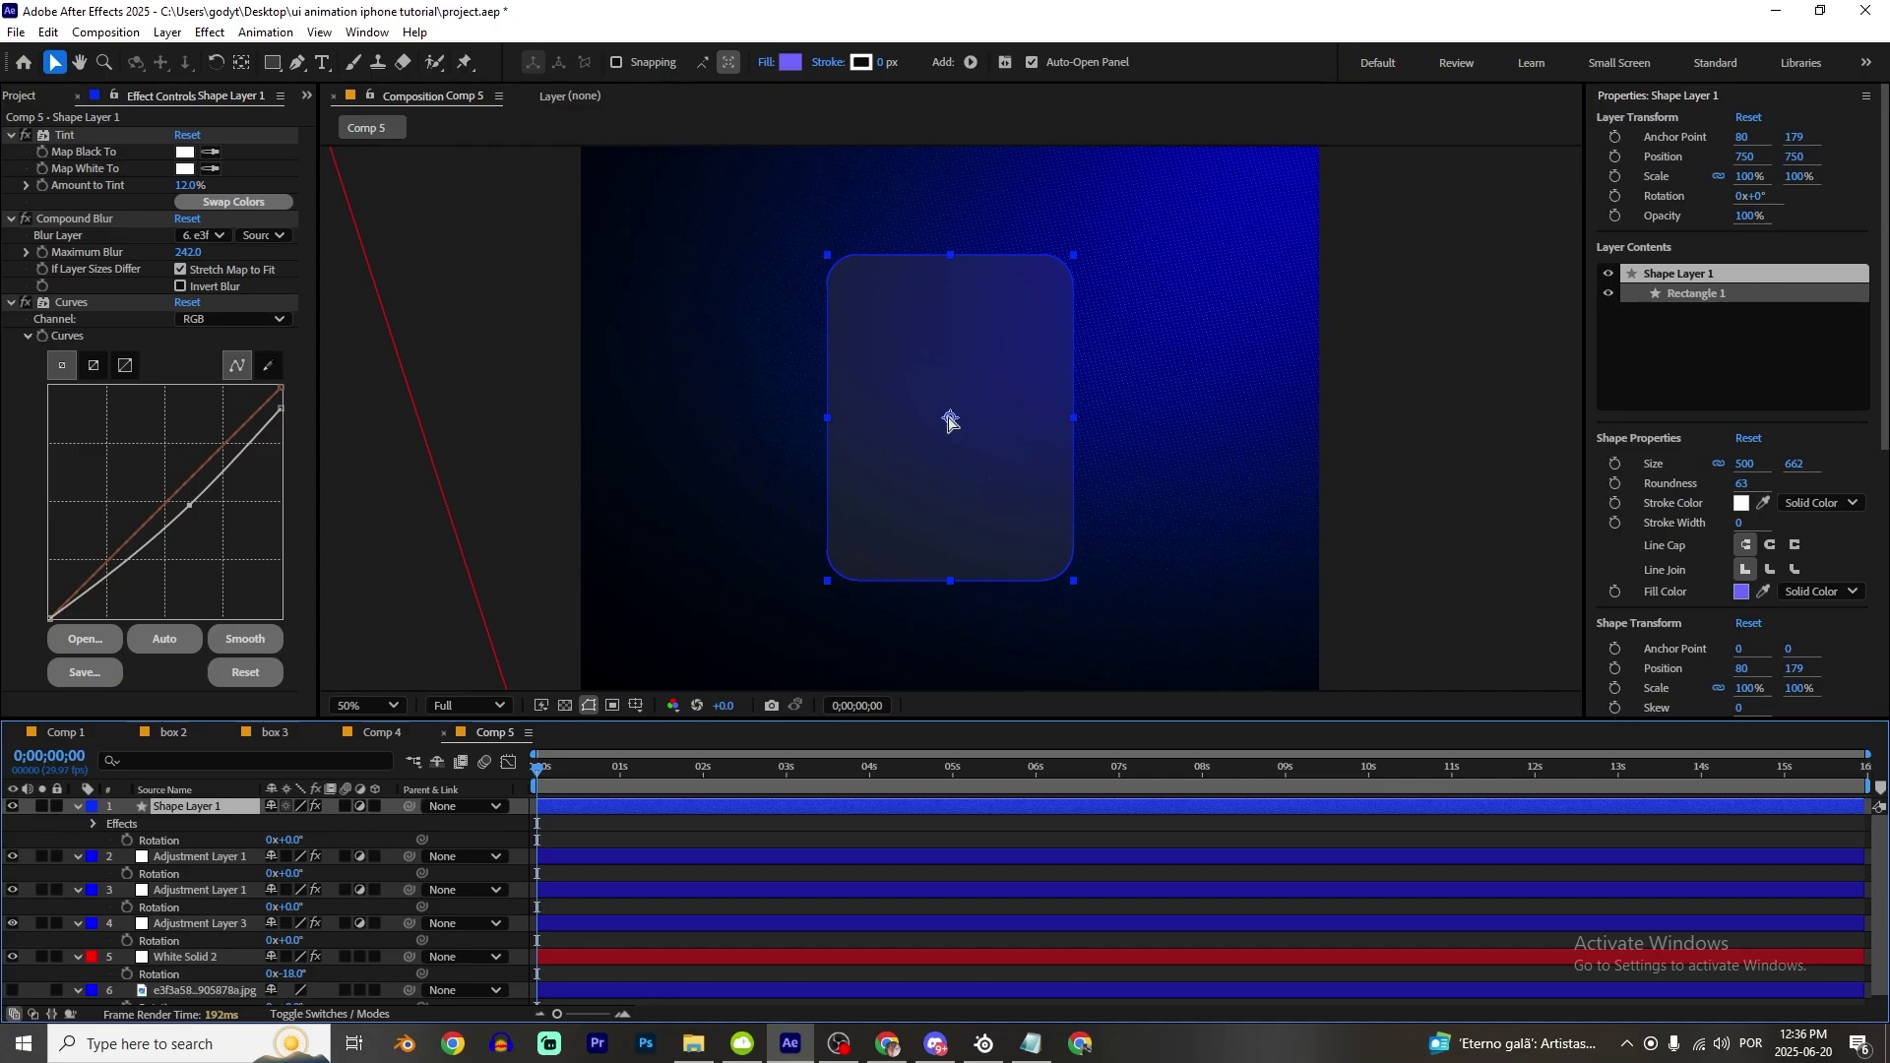
Step: Apply CC Light Sweep to the rectangle's shape layer and move its center to the card's top edge, at about 740, 425
key(ctrl+space)
text(cc lig)
key(Down)
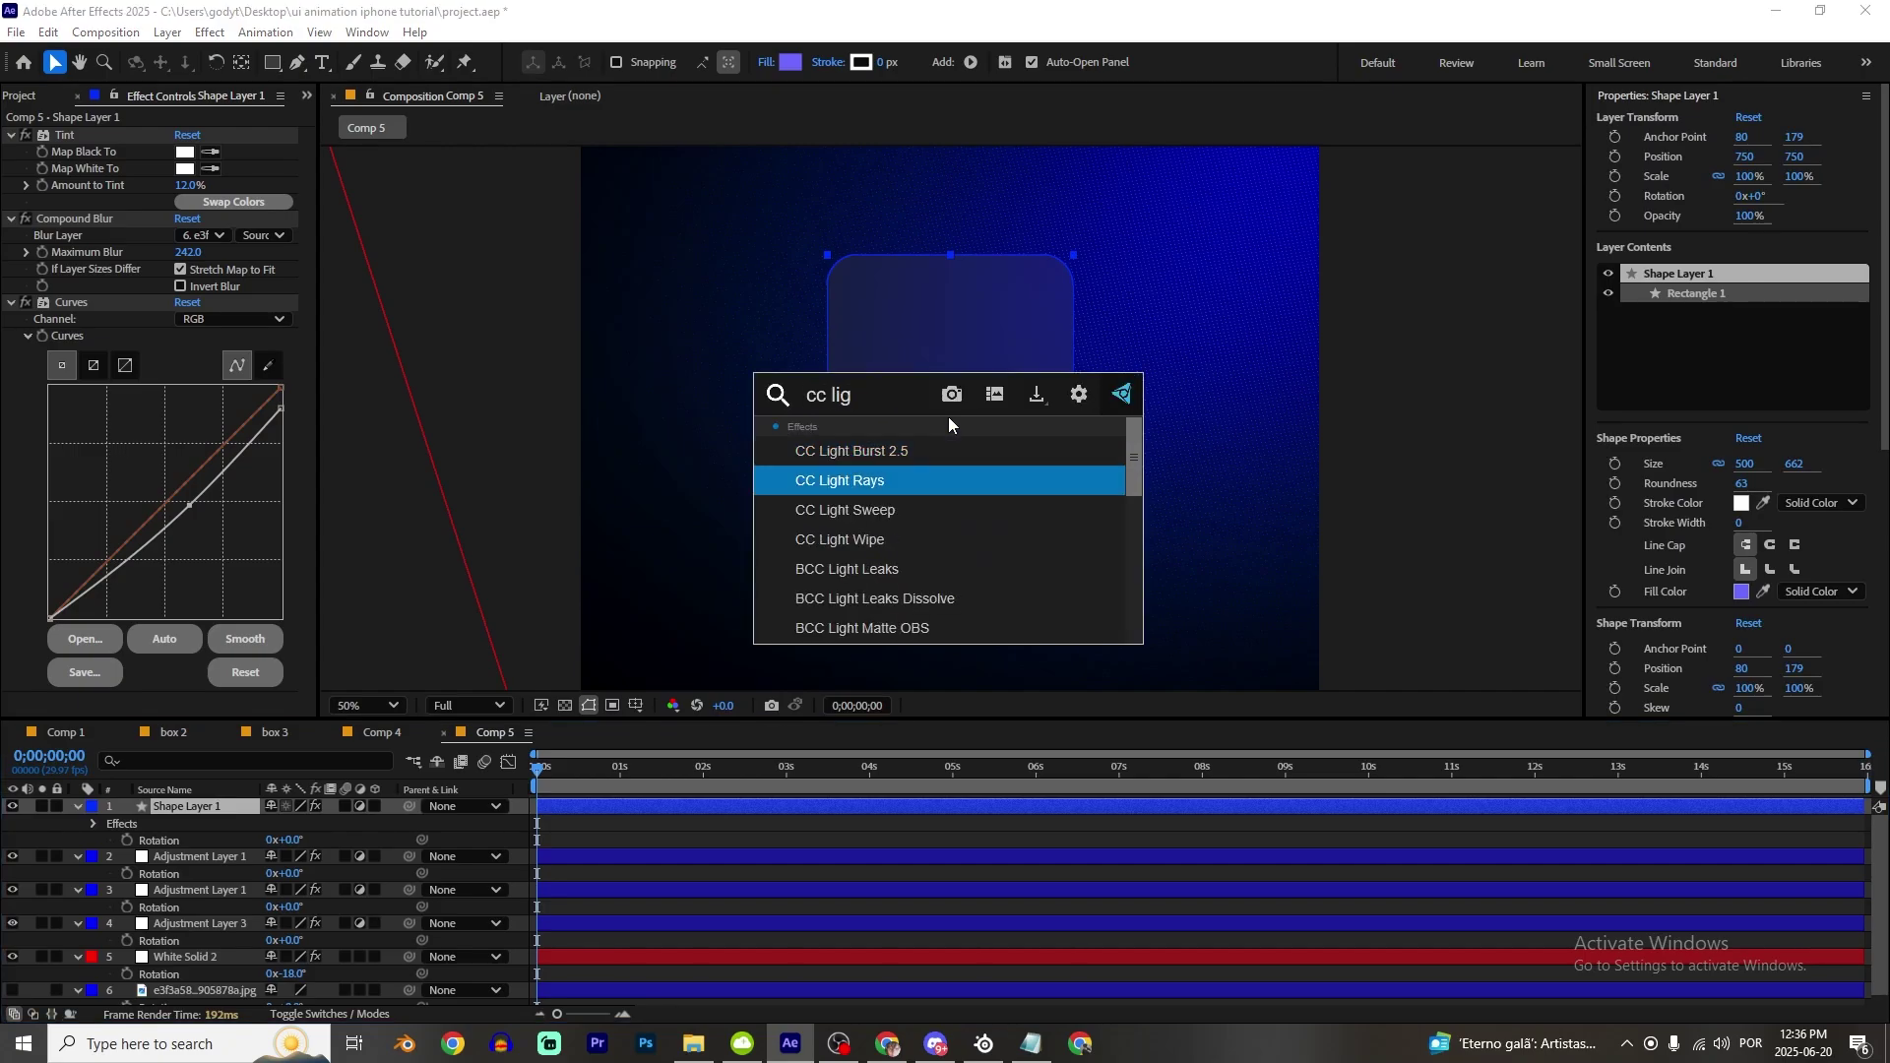
key(Down)
key(Return)
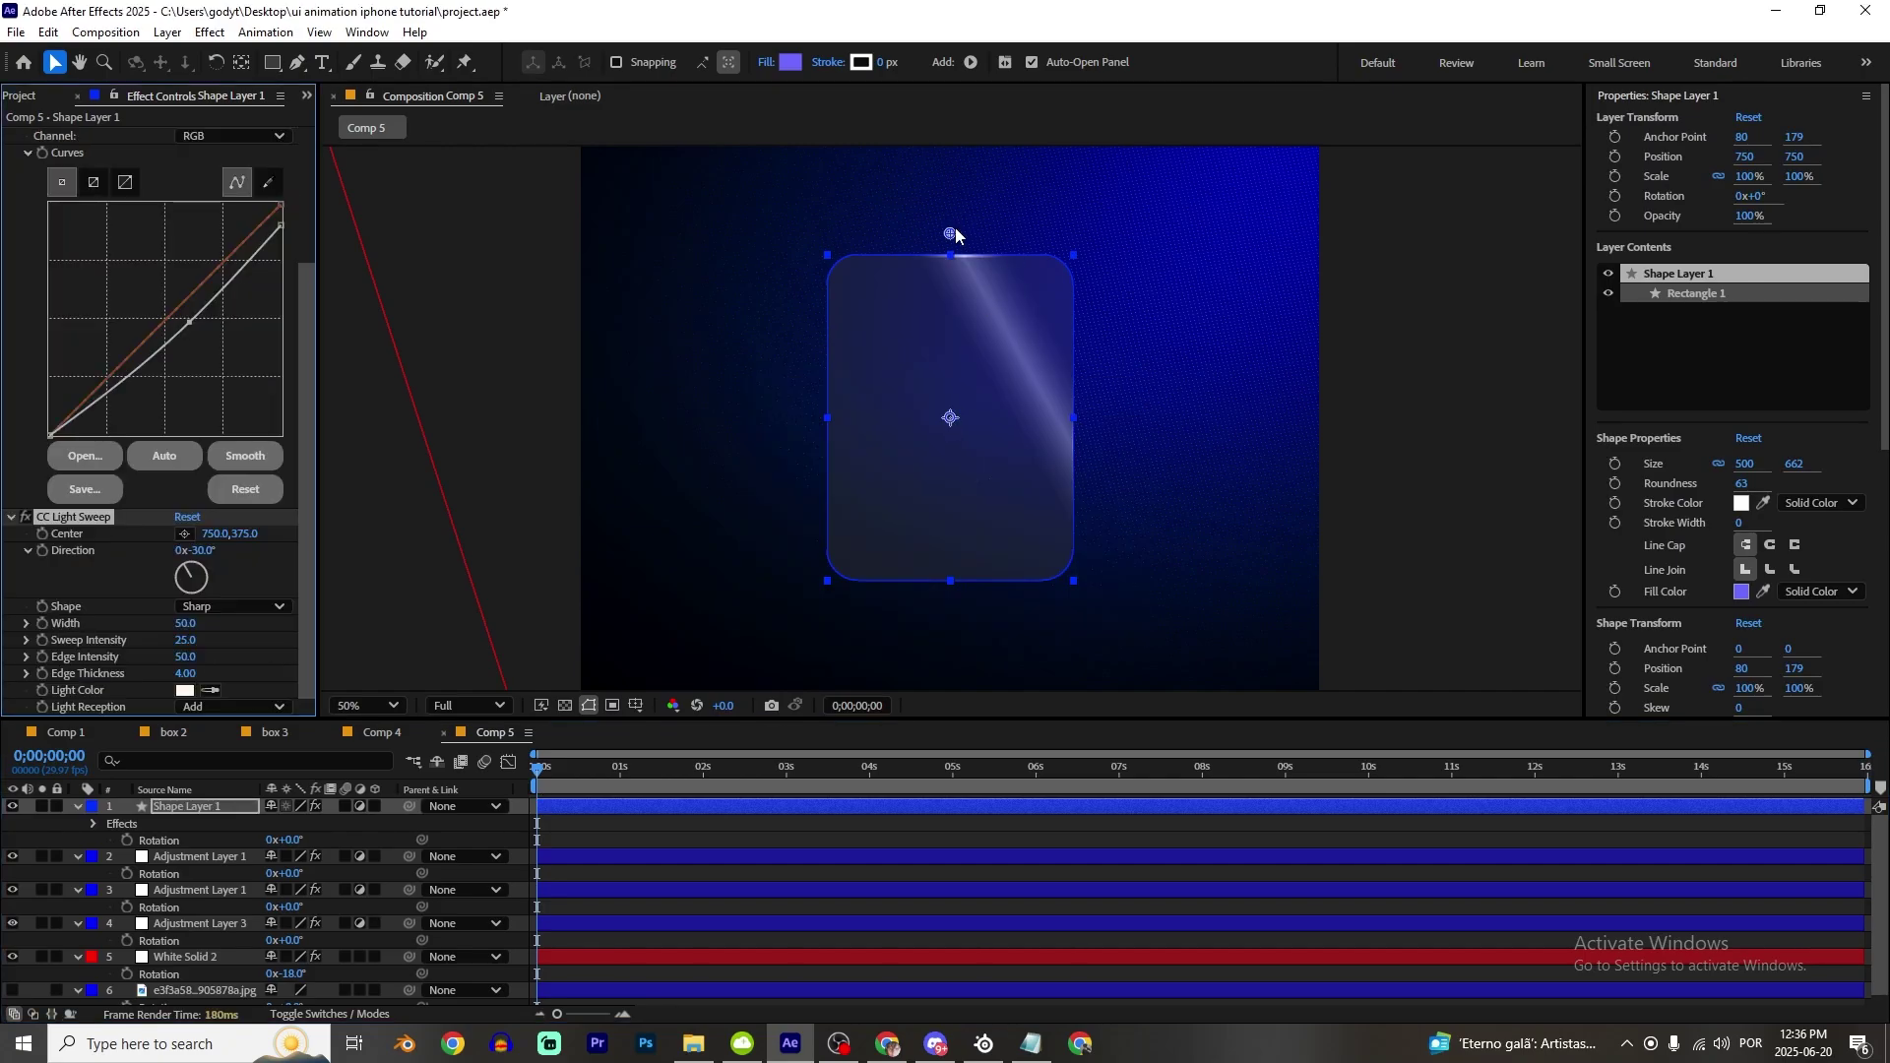
drag(951, 235, 945, 258)
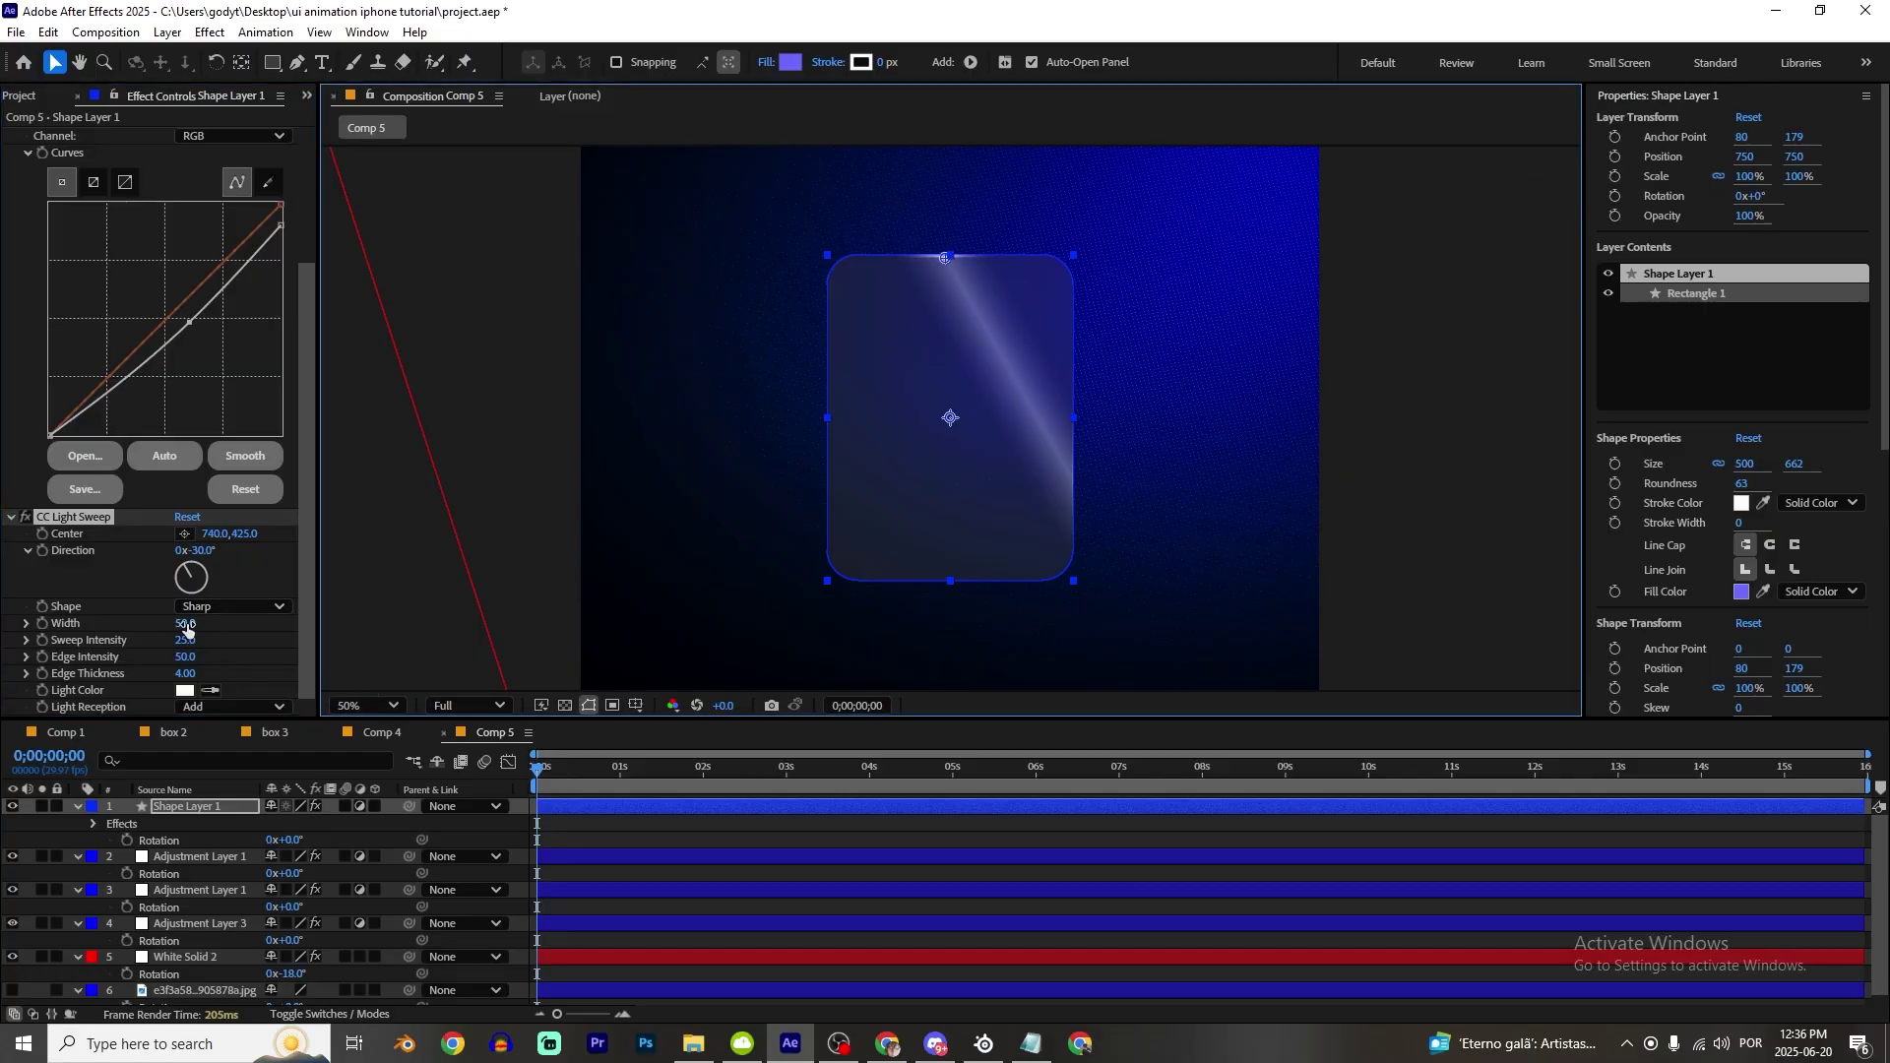
Step: Set the card's CC Light Sweep to Width 185, Sweep Intensity 13 and Edge Intensity 0
drag(185, 624, 295, 630)
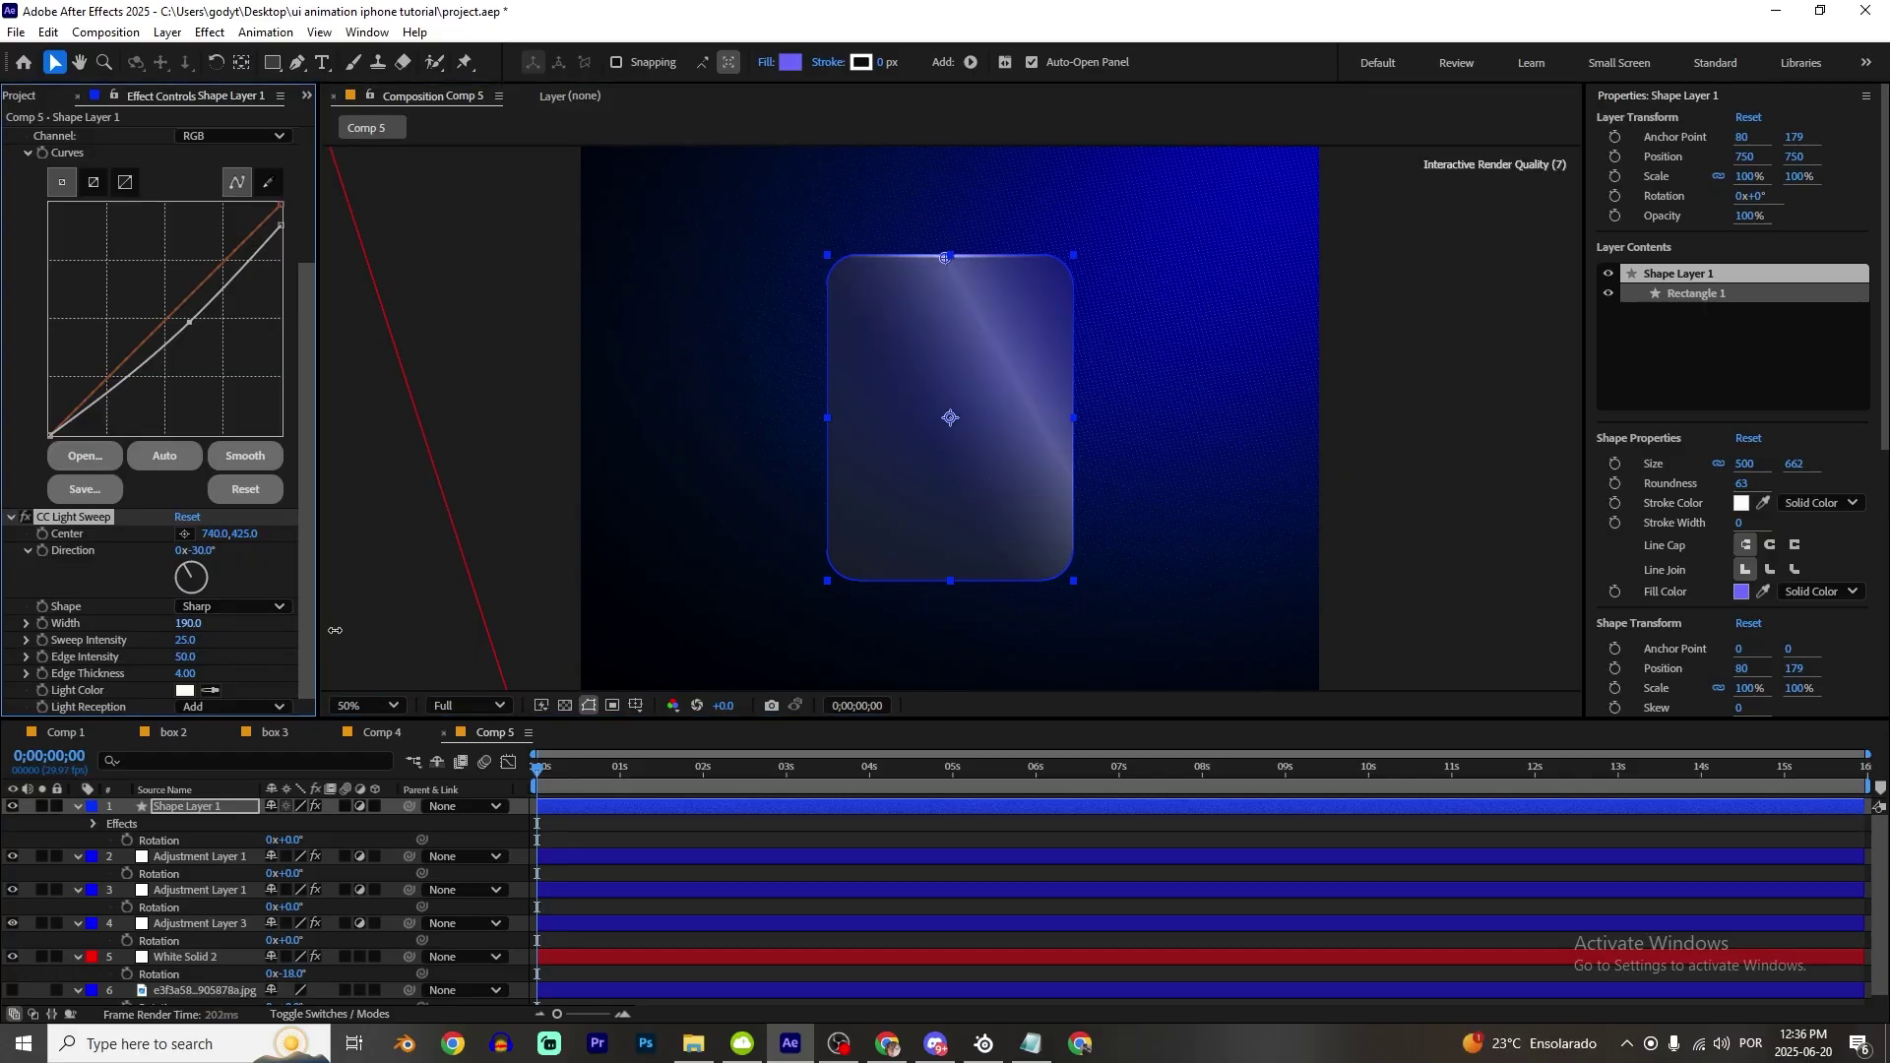
drag(180, 640, 167, 637)
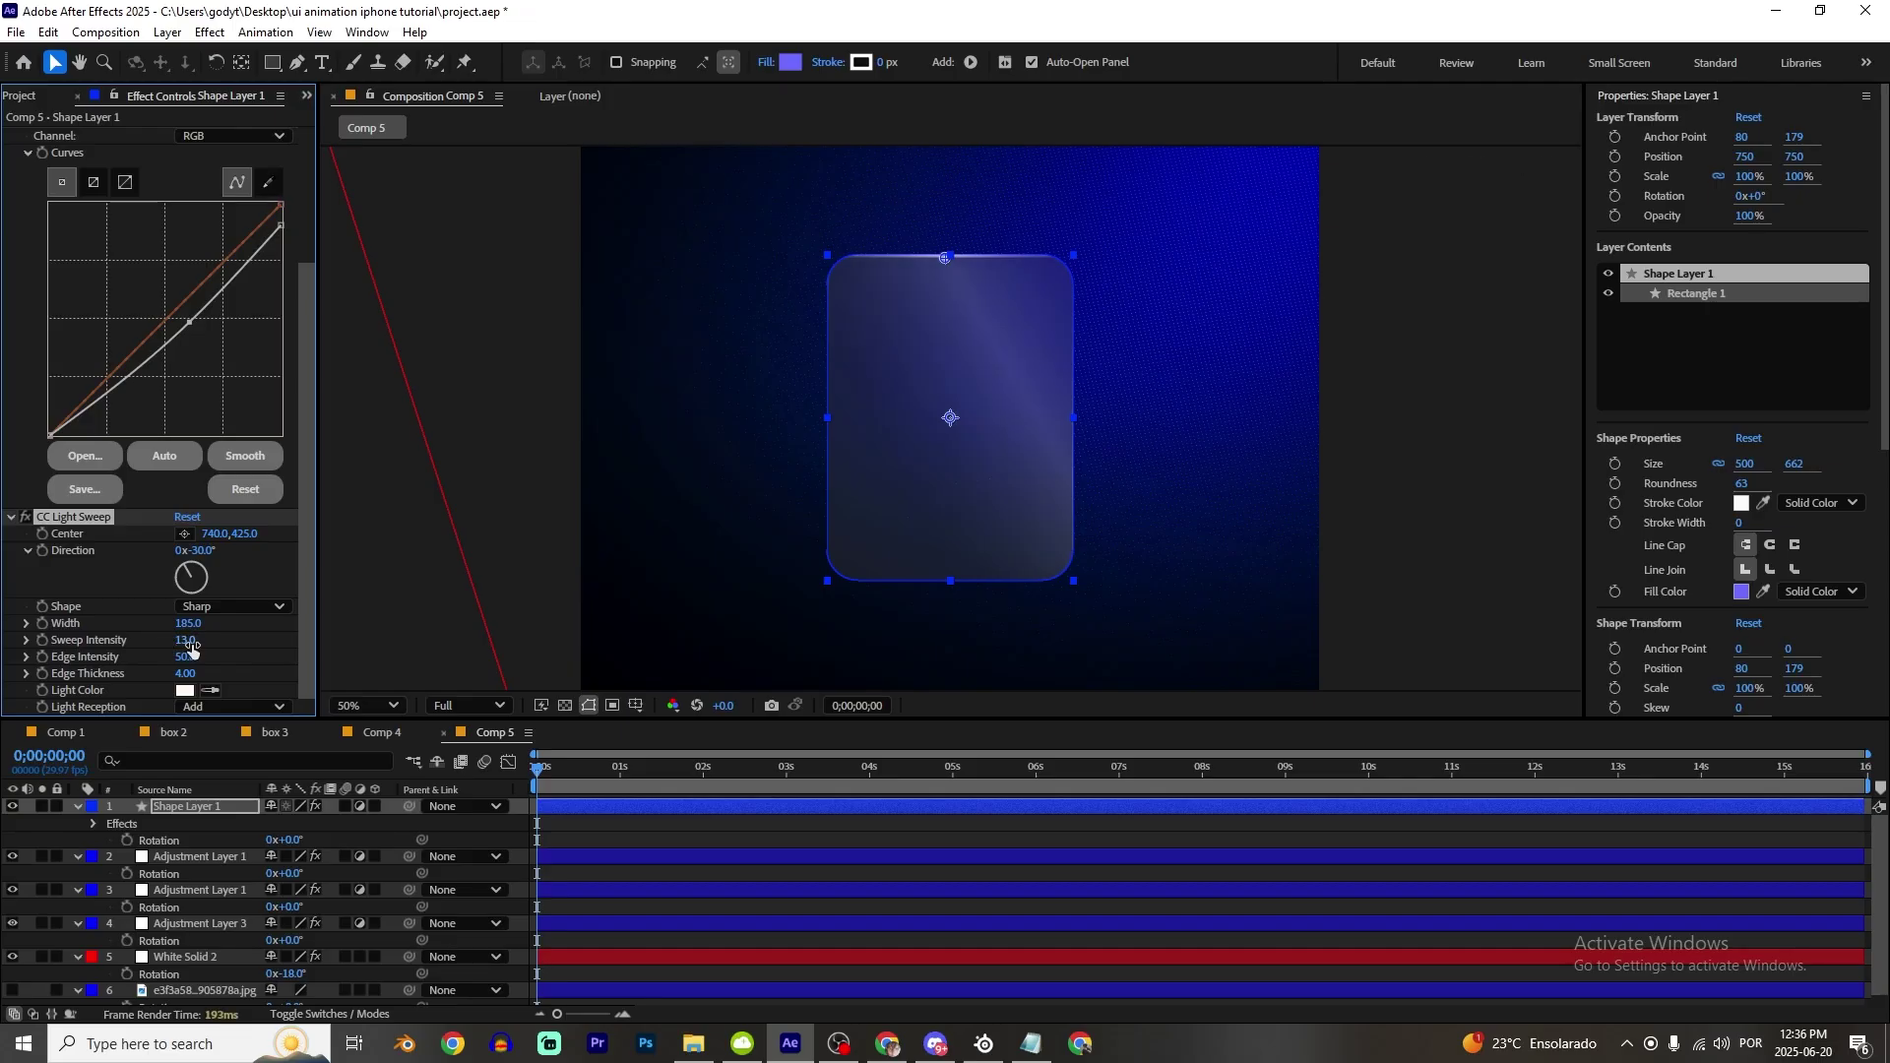
key(ctrl+shift+a)
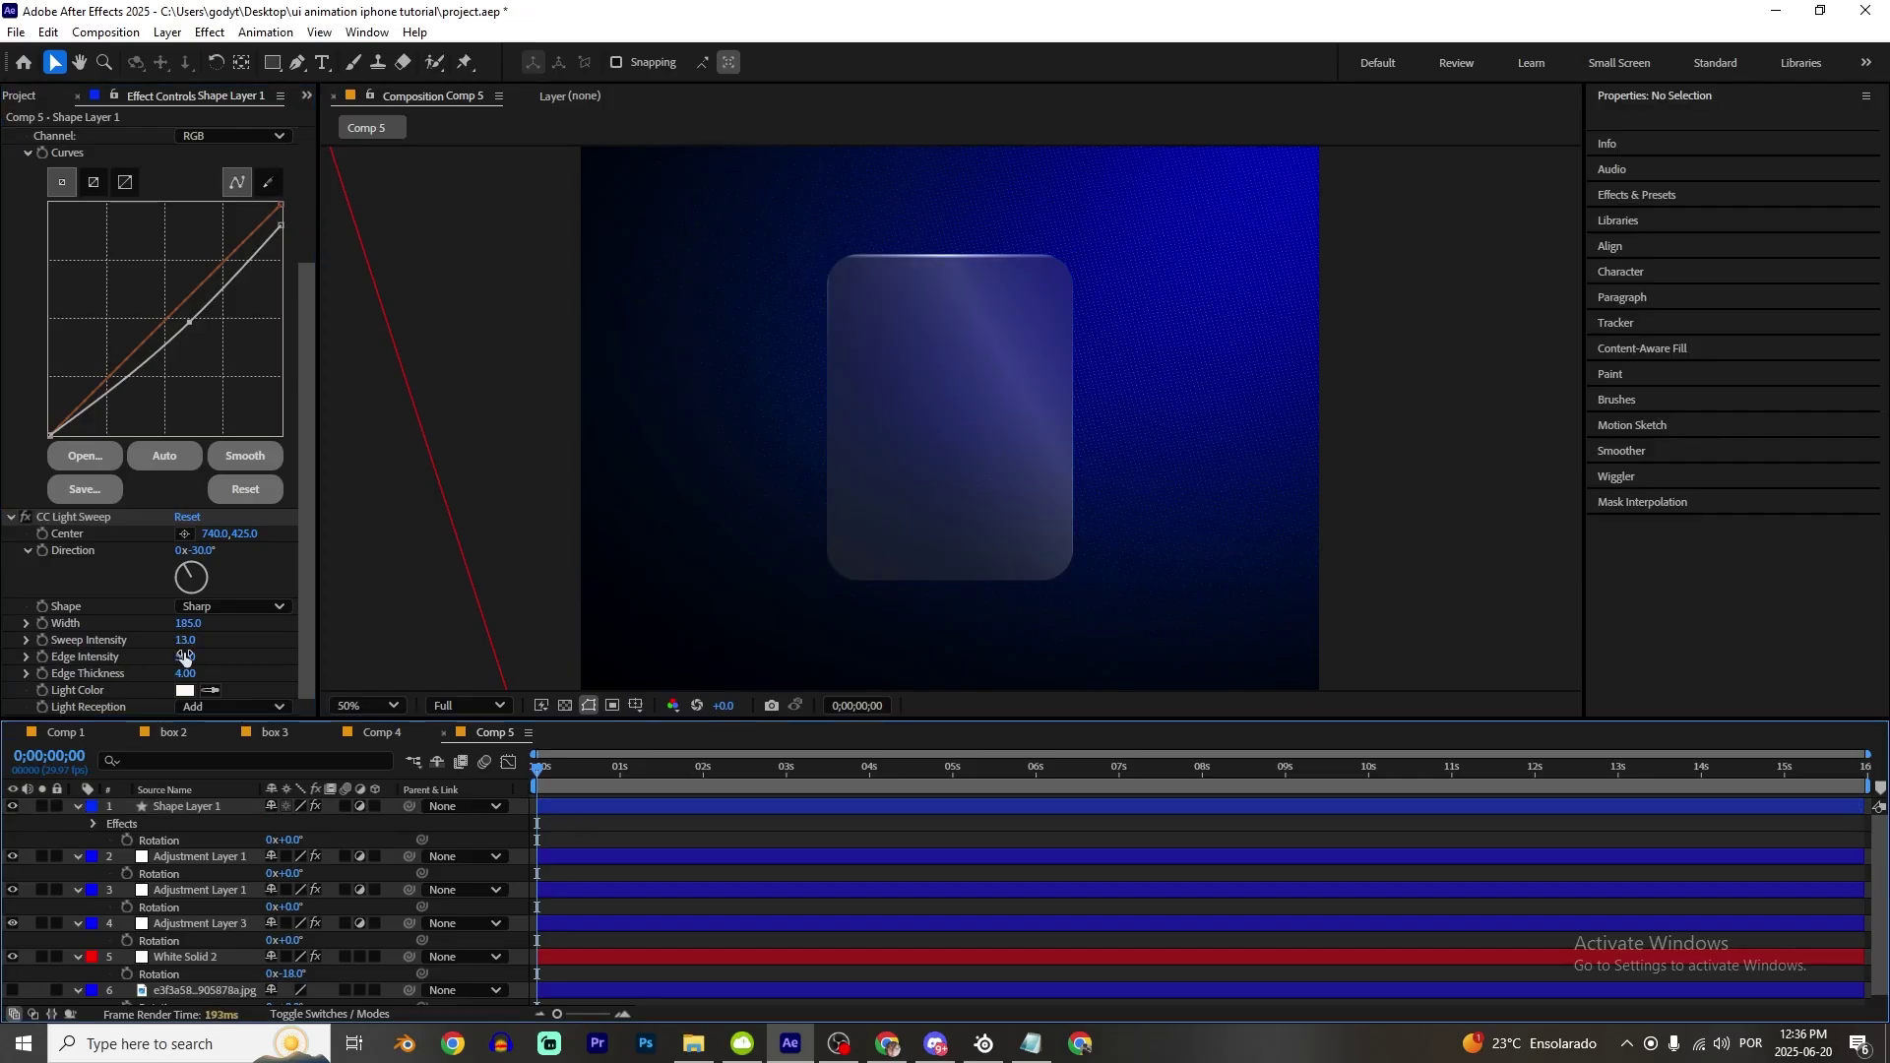
click(184, 657)
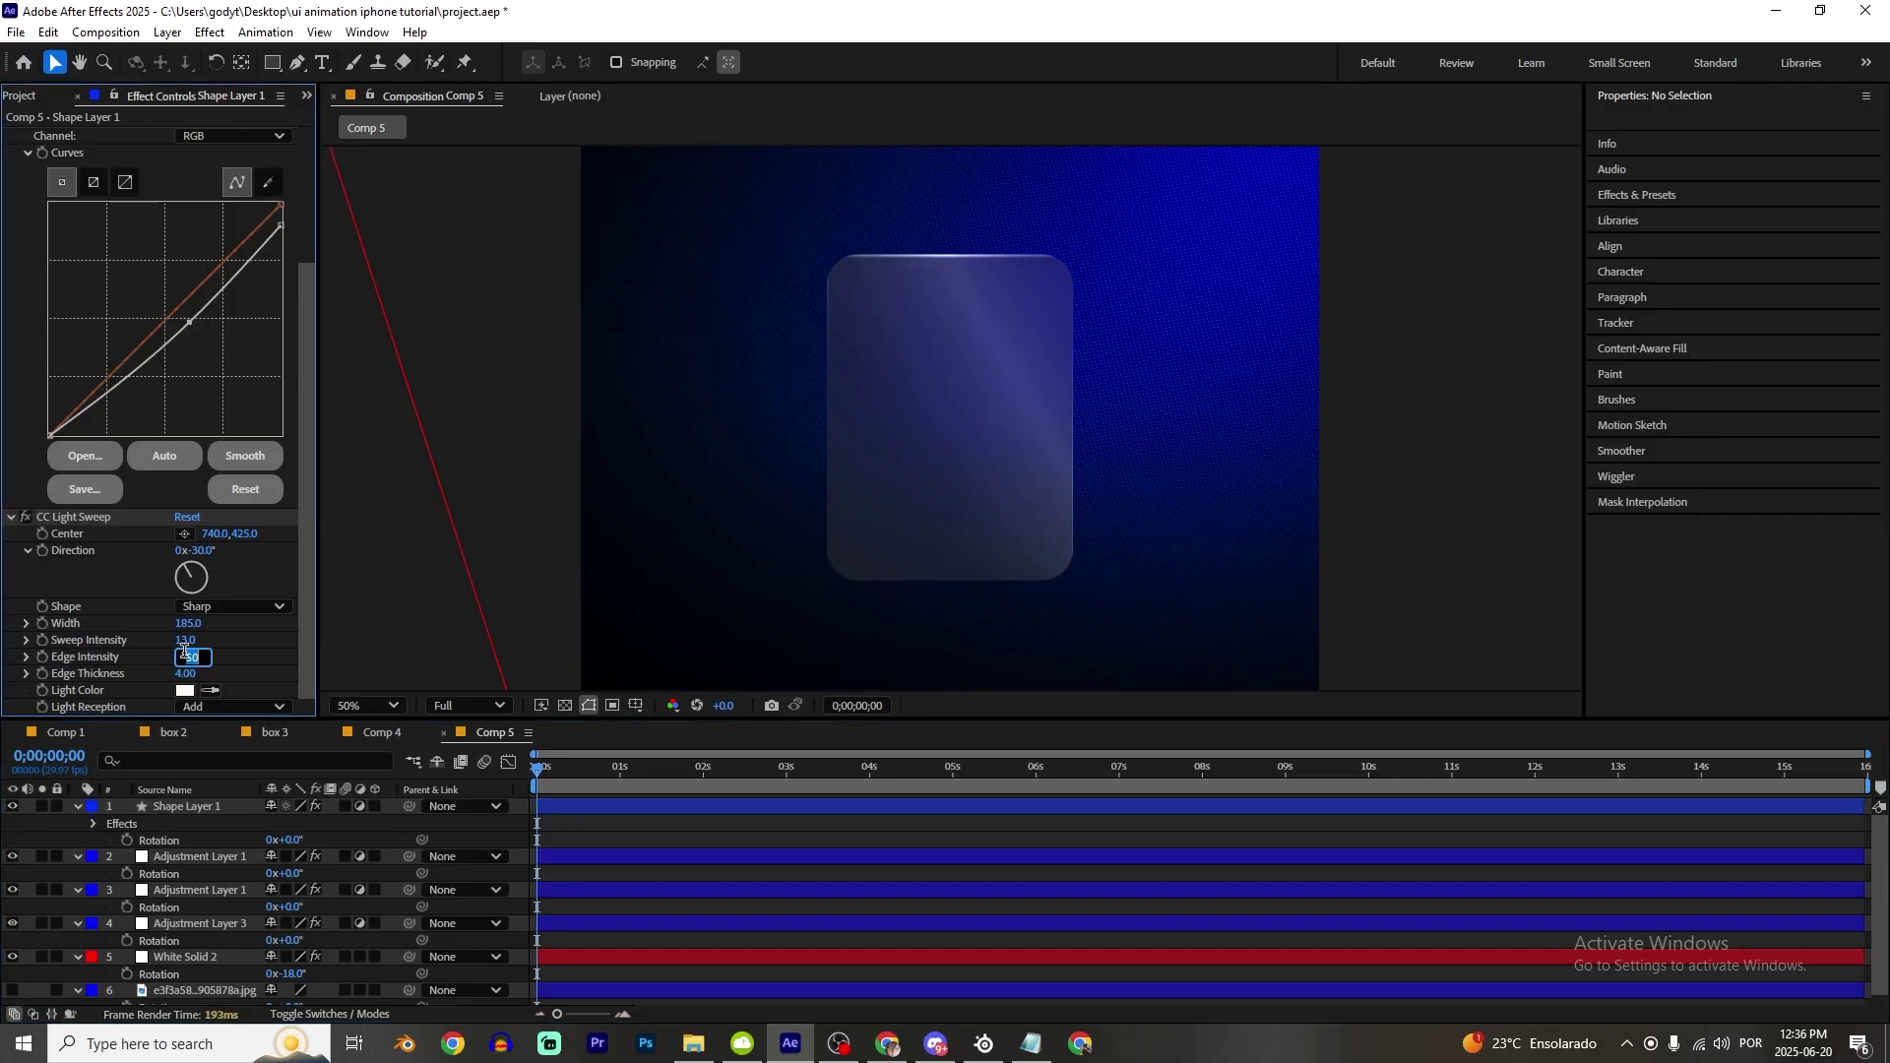
click(236, 654)
Step: Add a second CC Light Sweep effect to the card's shape layer
click(691, 860)
click(1000, 415)
key(ctrl+space)
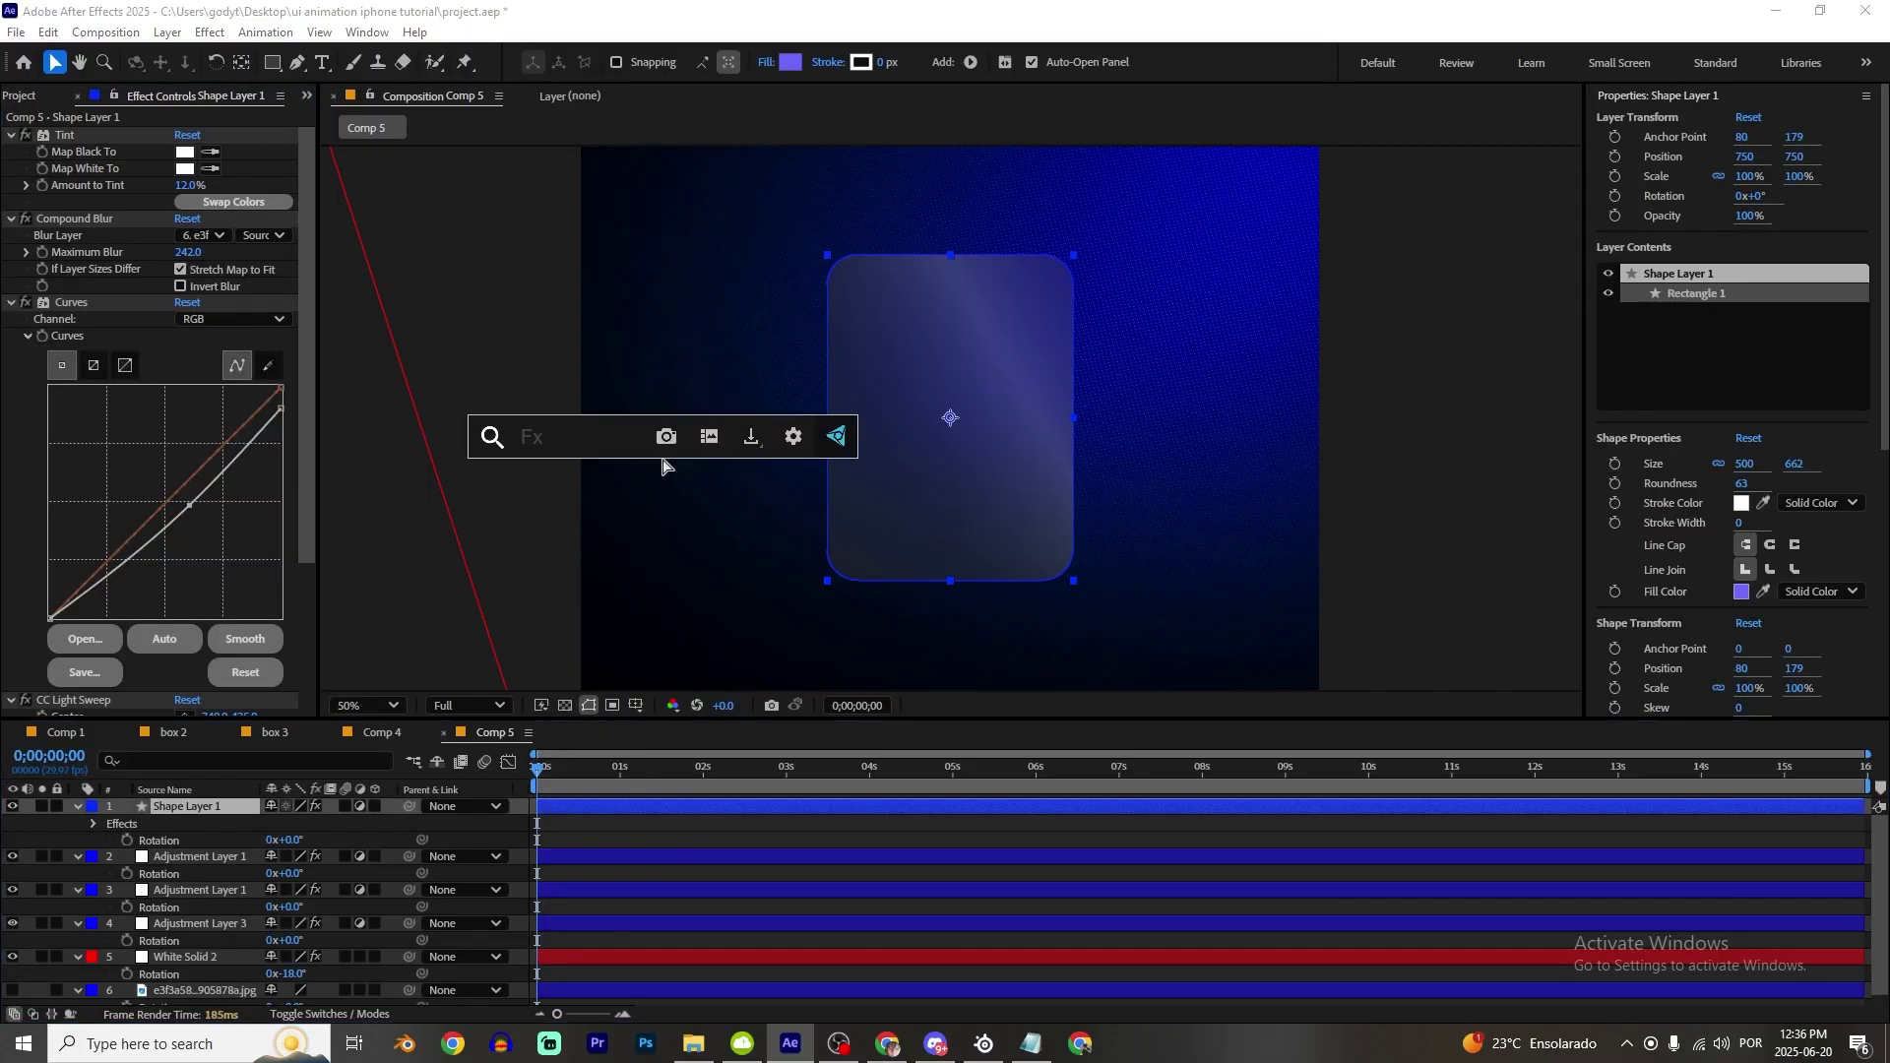
text(cc lig)
key(Down)
key(Down)
key(Return)
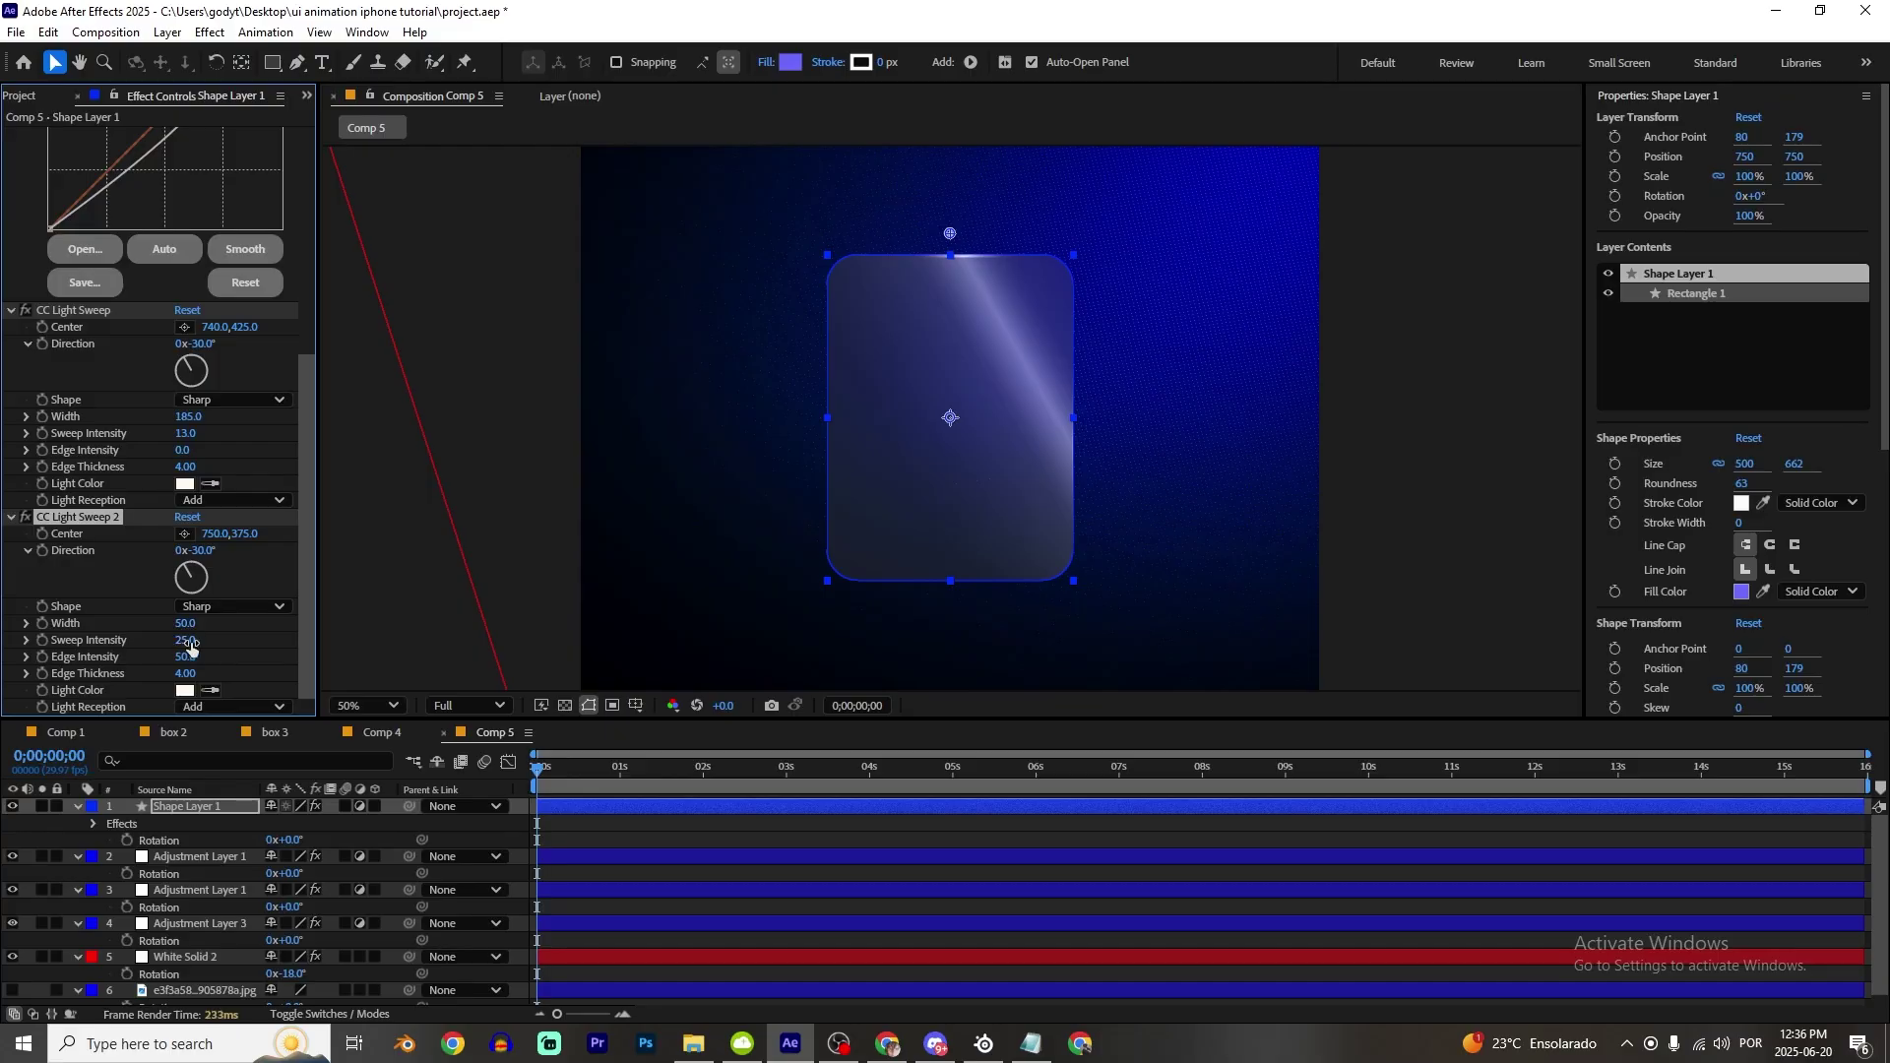
Step: Set the second light sweep to Width 141, Sweep Intensity 0 and Edge Intensity 33 for a subtle edge highlight
drag(194, 625, 139, 628)
click(689, 842)
key(ctrl+shift+a)
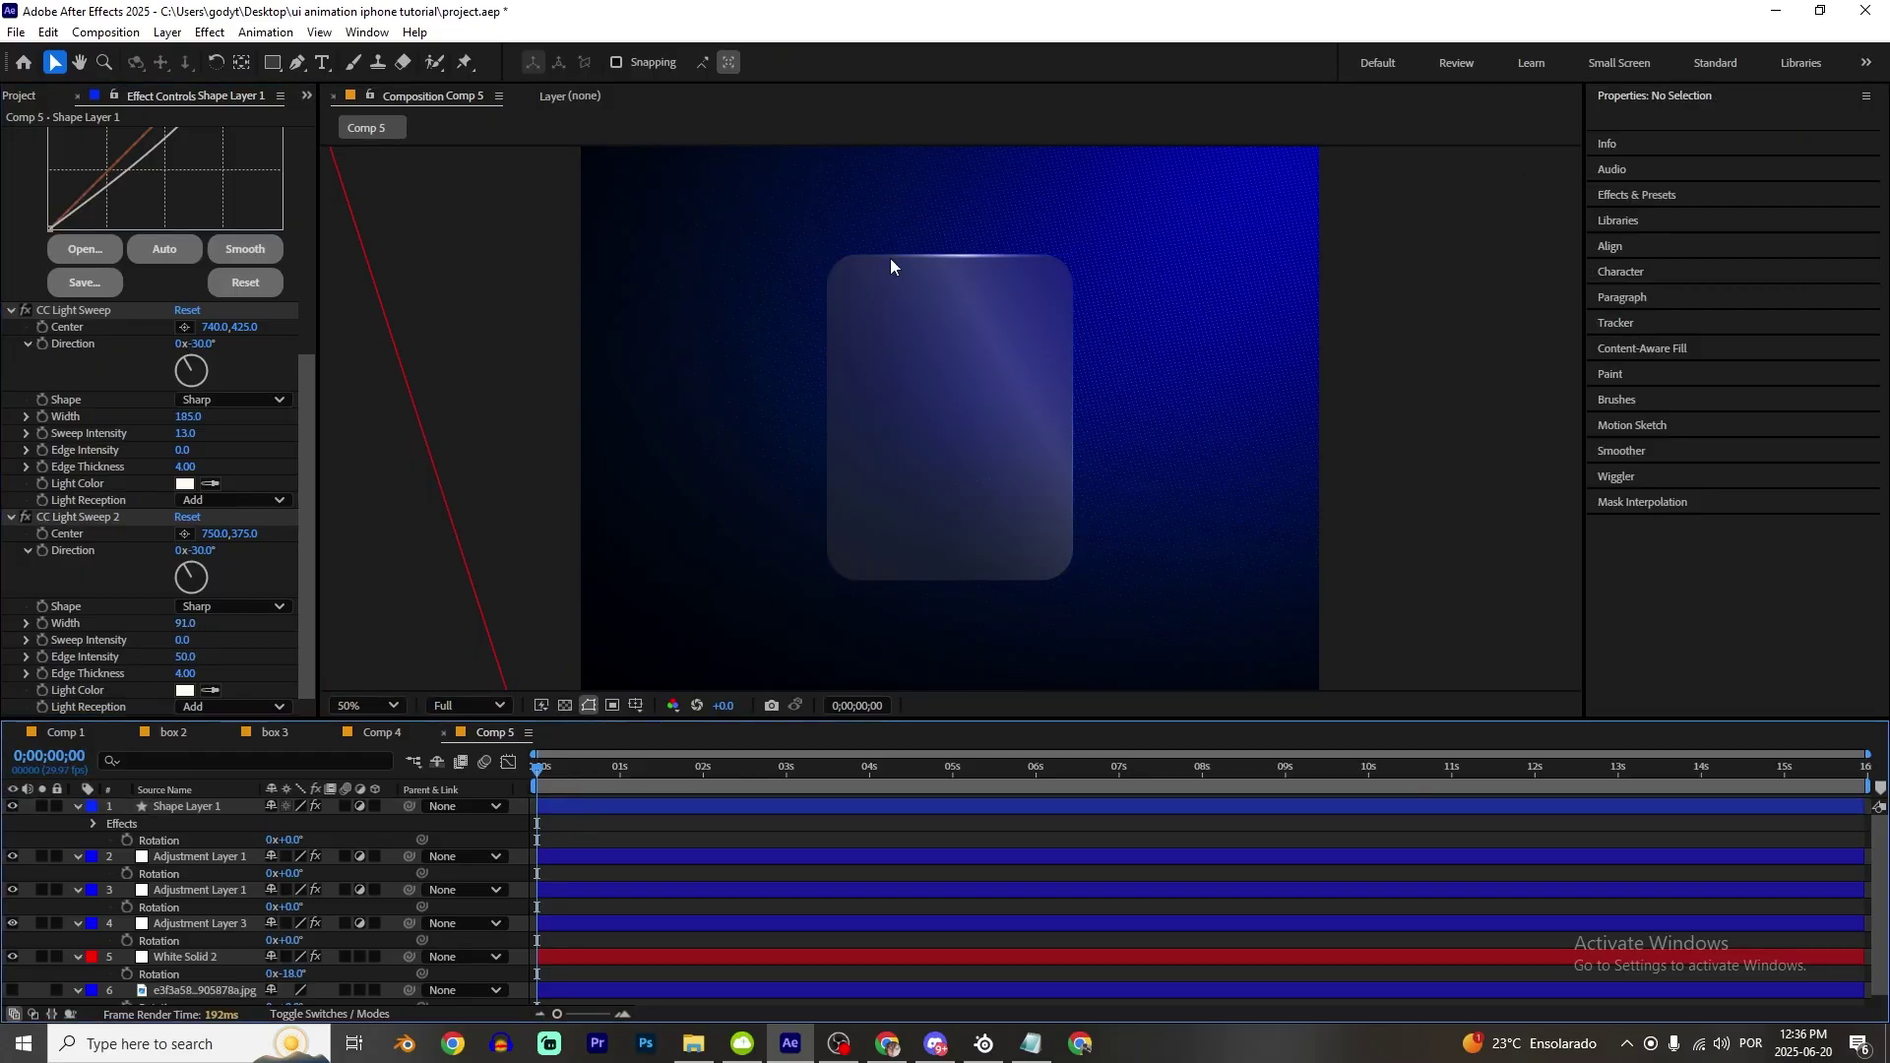
click(581, 839)
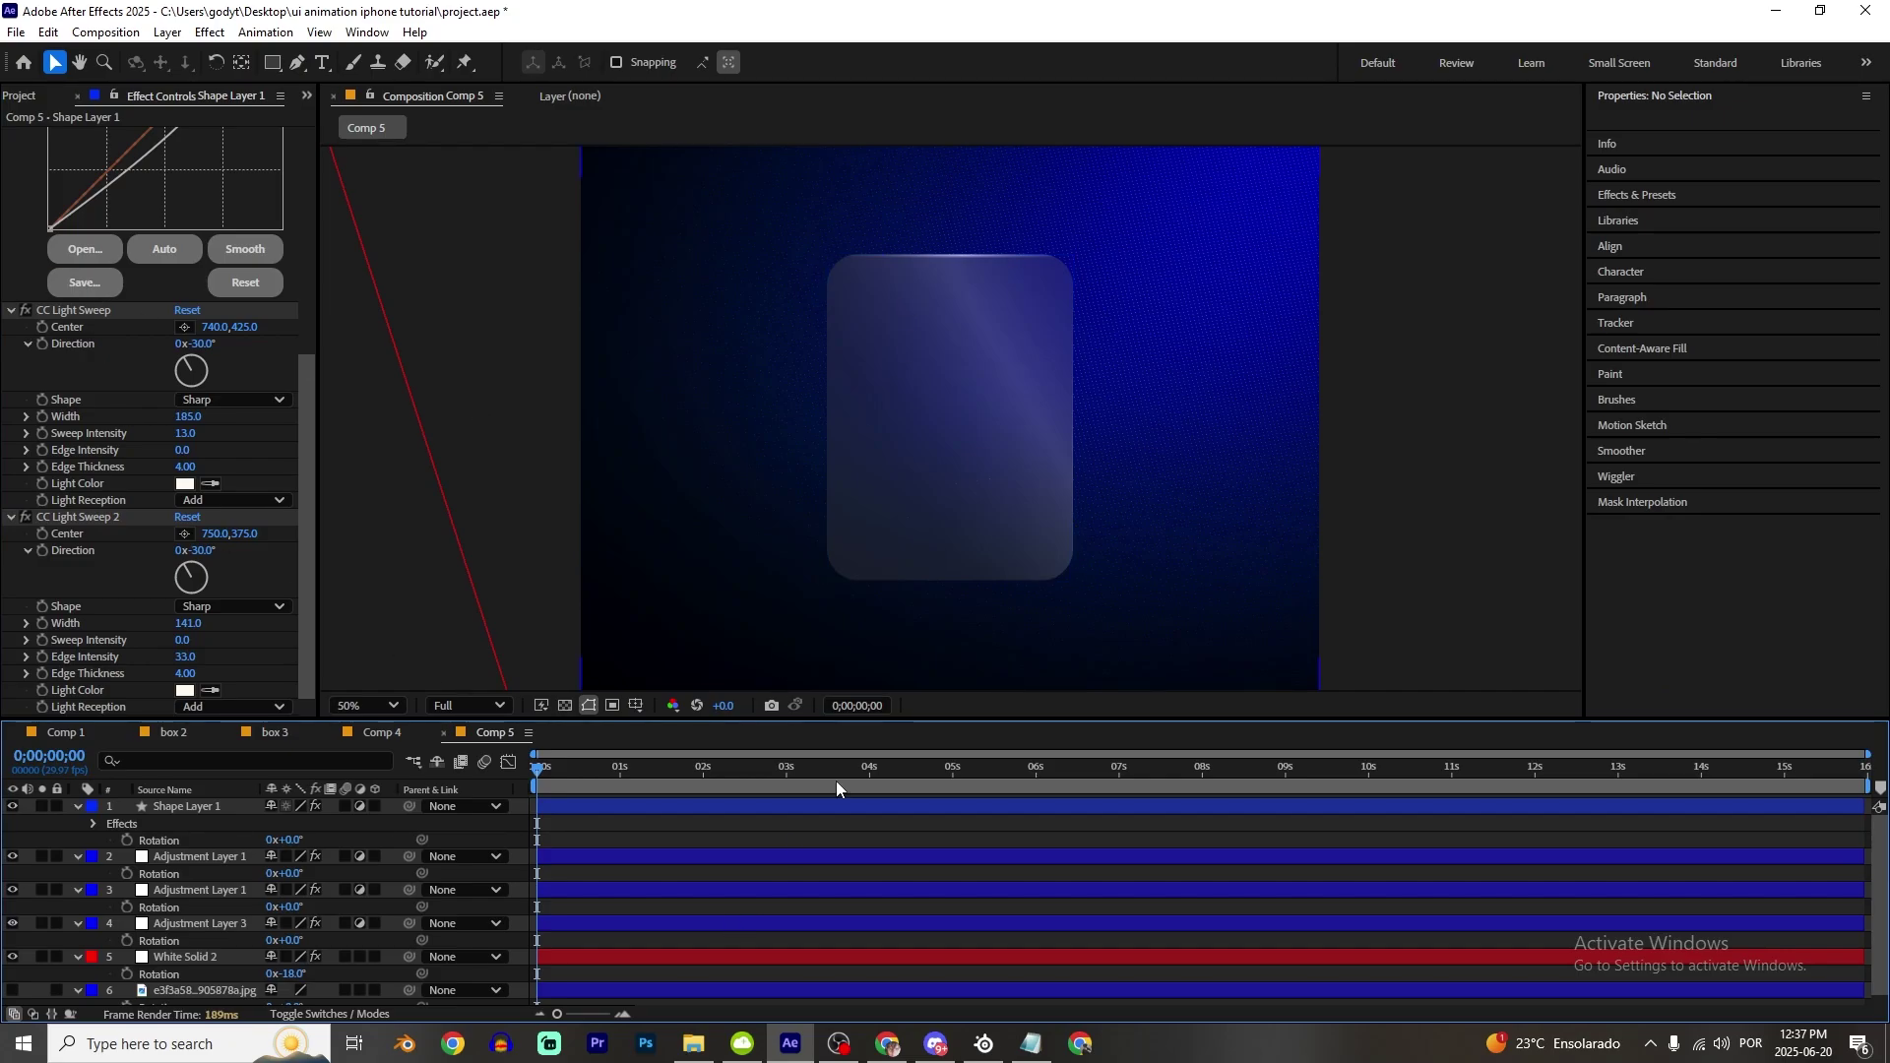
Step: Draw a circle about 480 px wide overlapping the card's lower-left corner with the Ellipse tool
scroll(892, 511, down, 2)
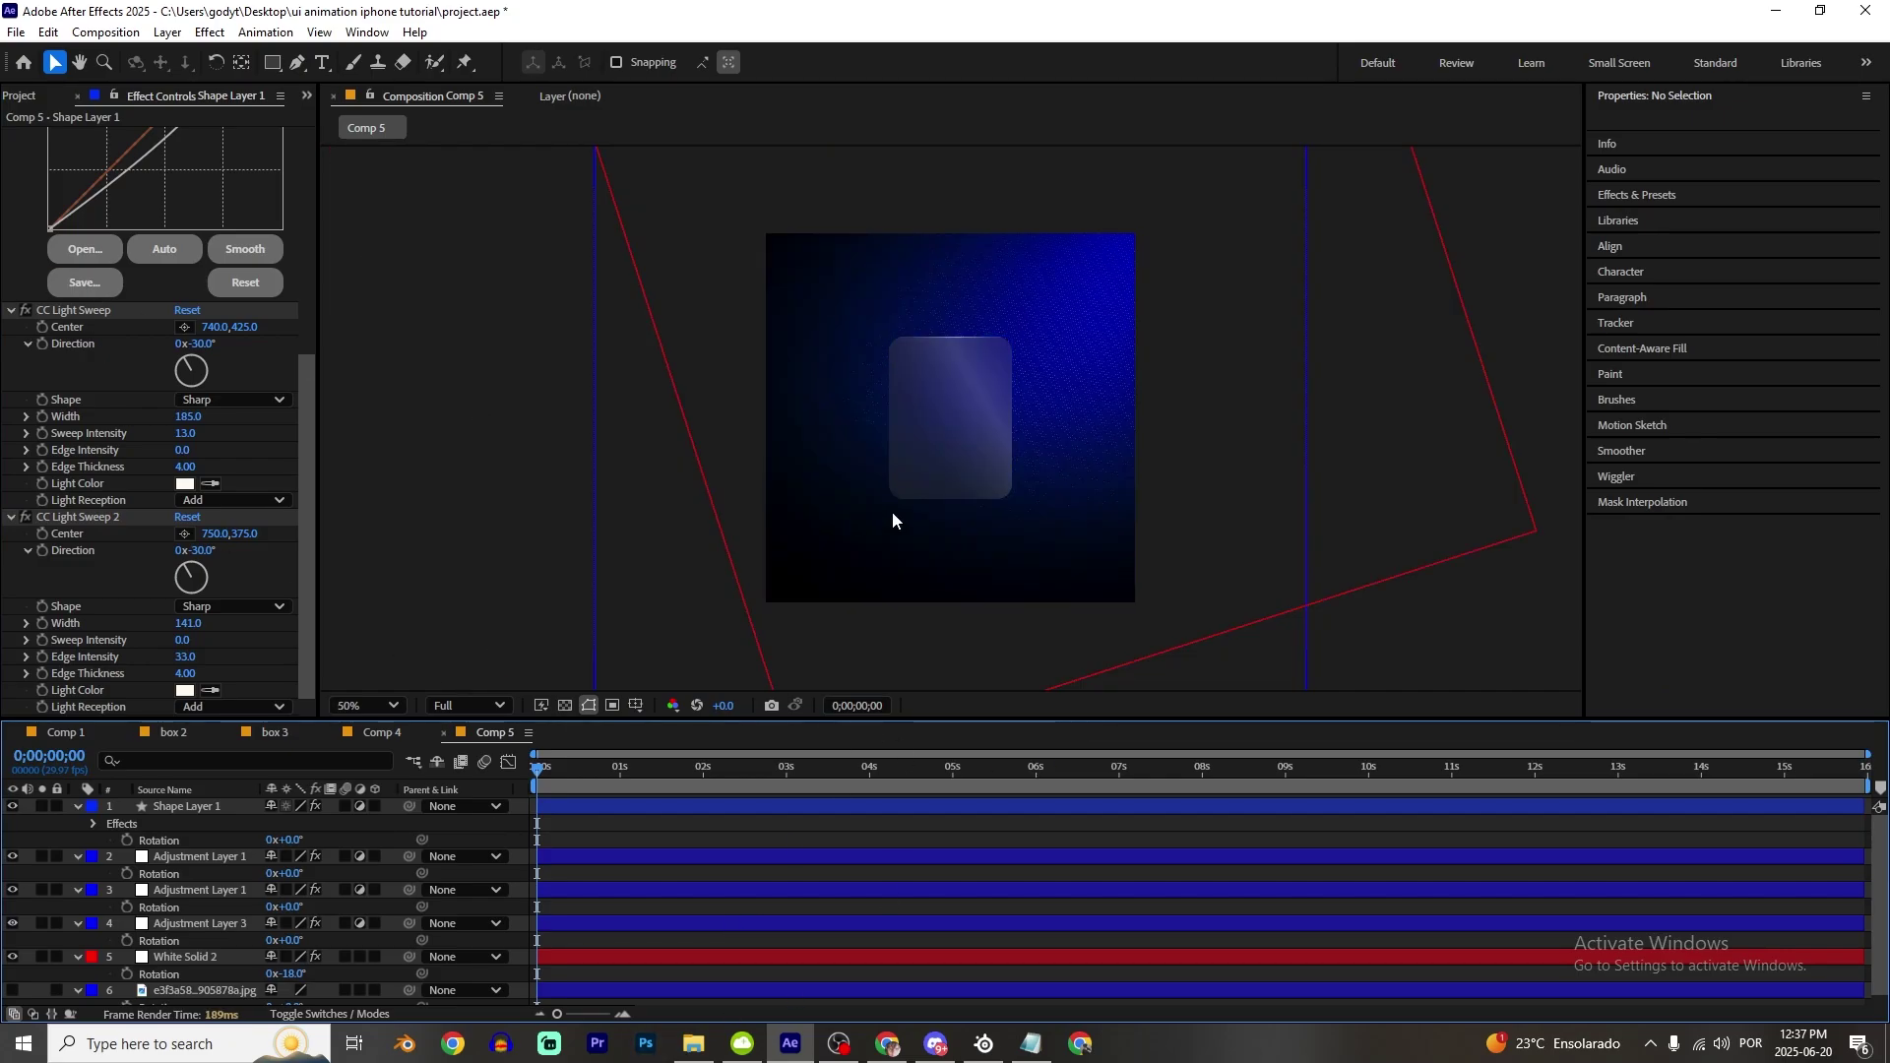
scroll(967, 415, up, 2)
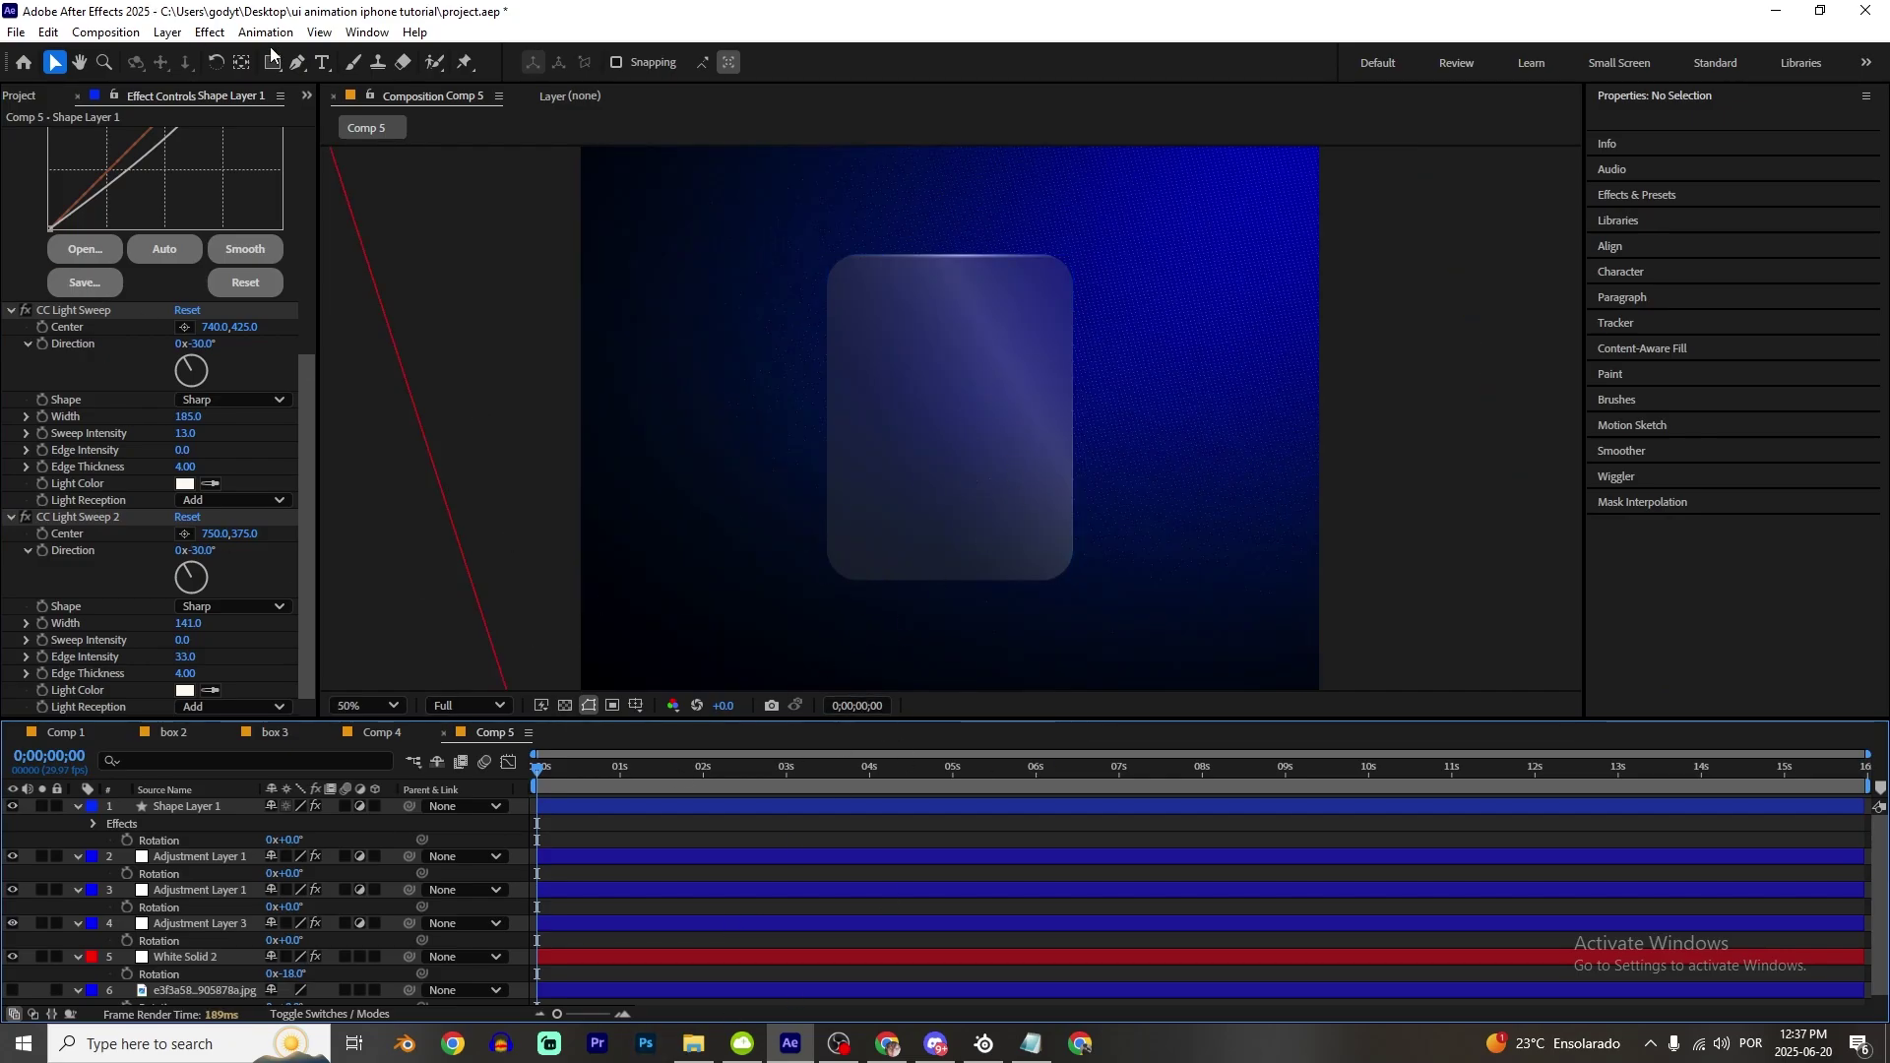
drag(273, 62, 346, 104)
drag(672, 431, 911, 663)
Step: Duplicate the card's shape layer and delete all effects from the copy
click(182, 848)
key(ctrl+d)
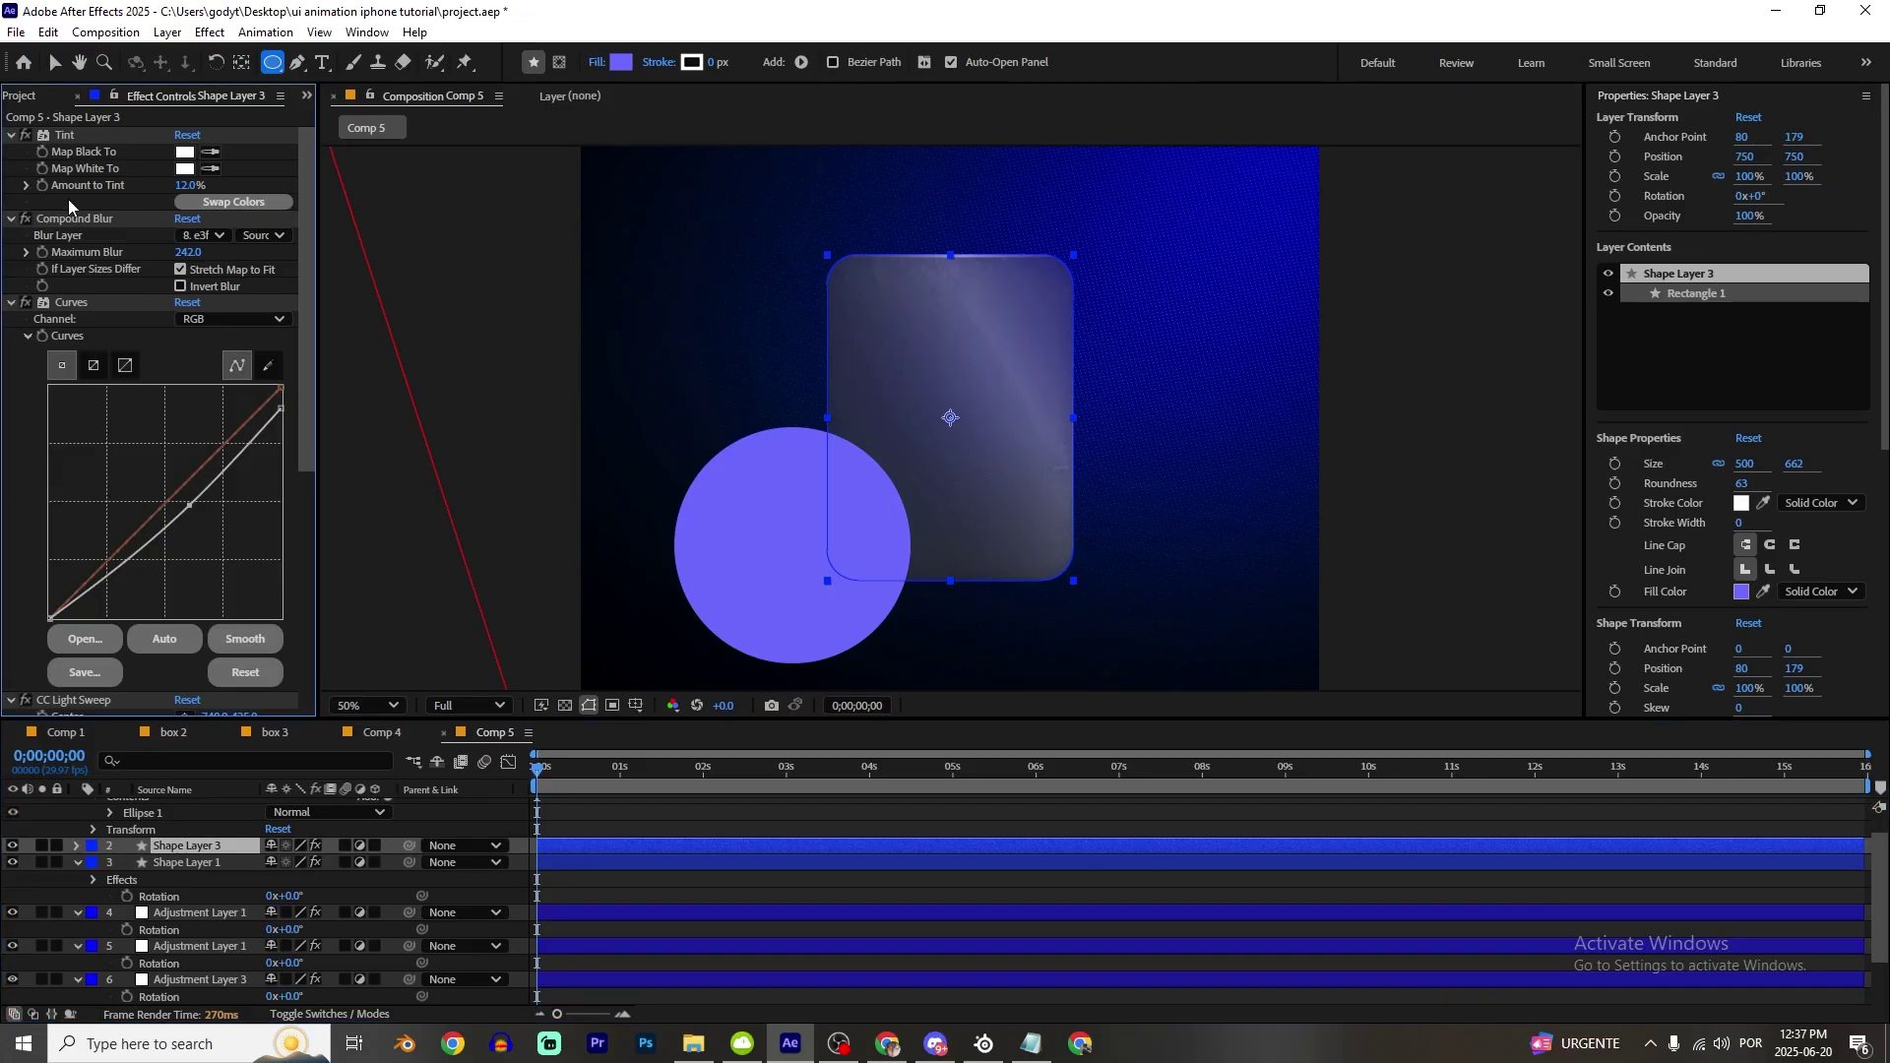
key(ctrl+a)
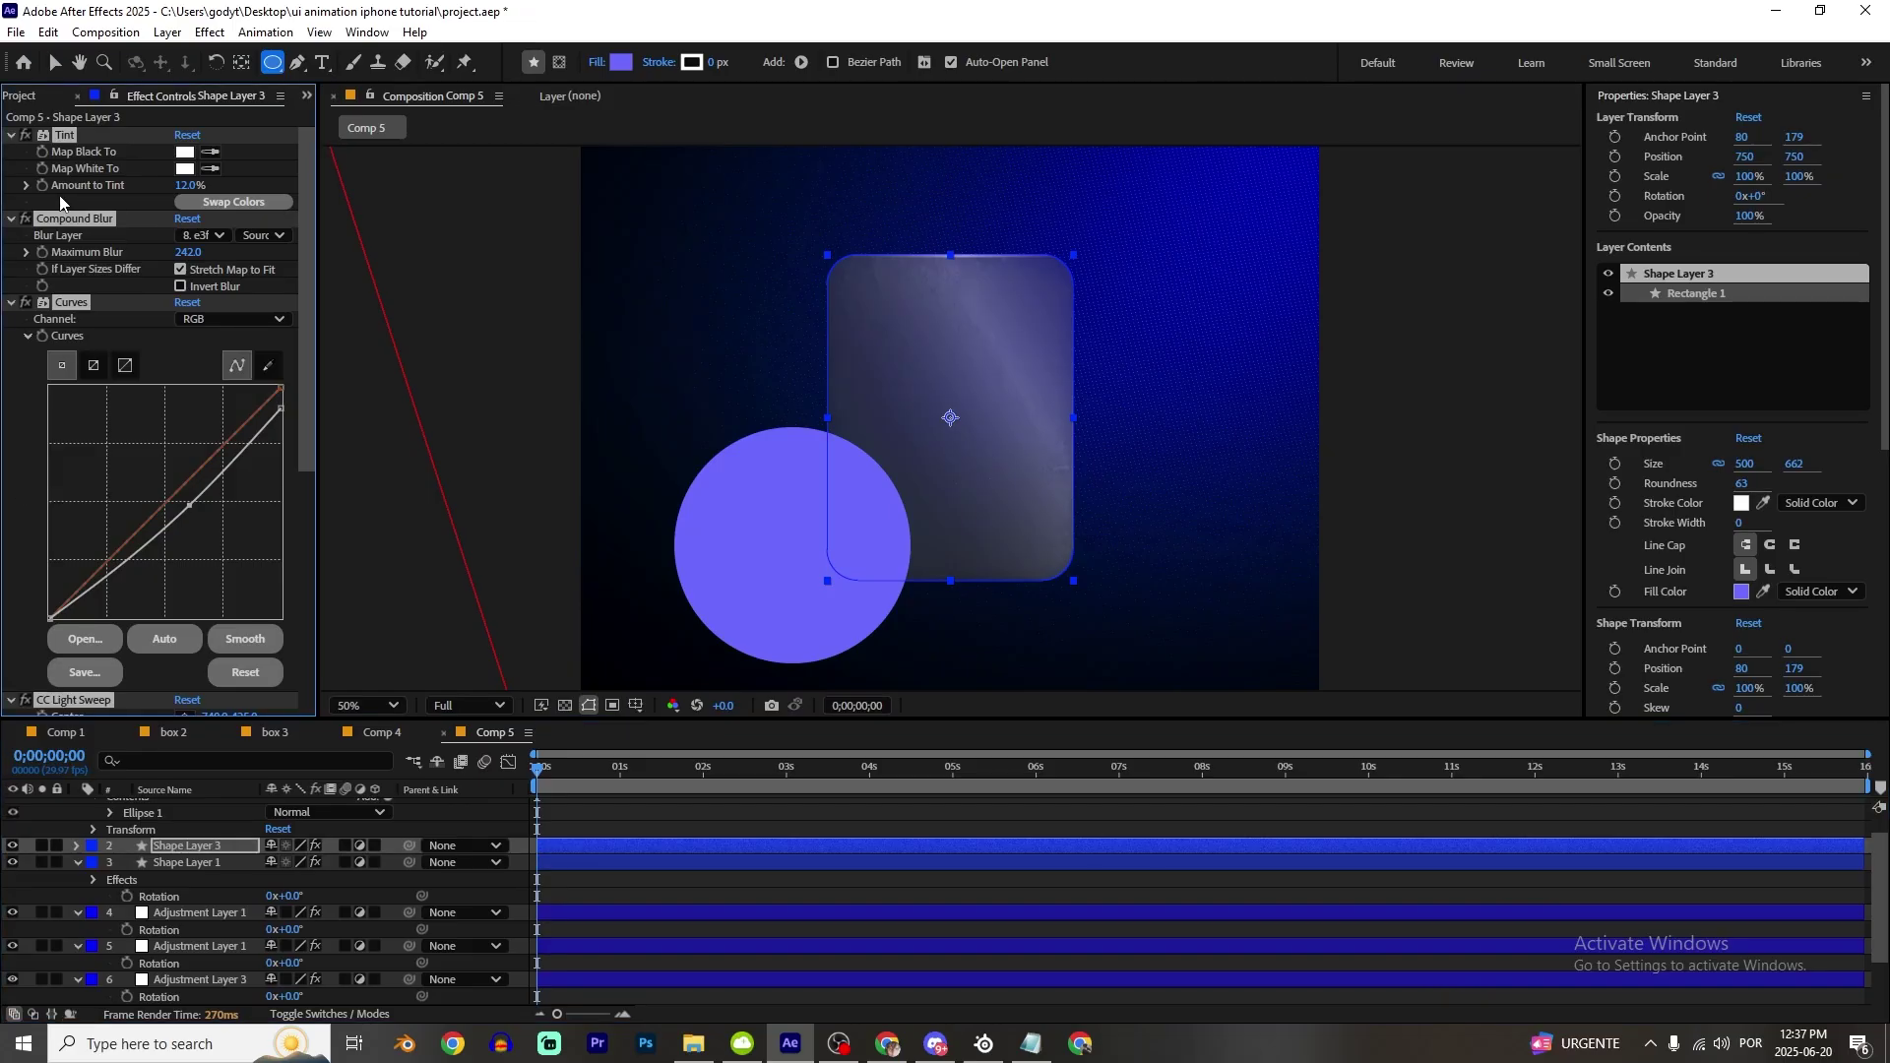
key(Delete)
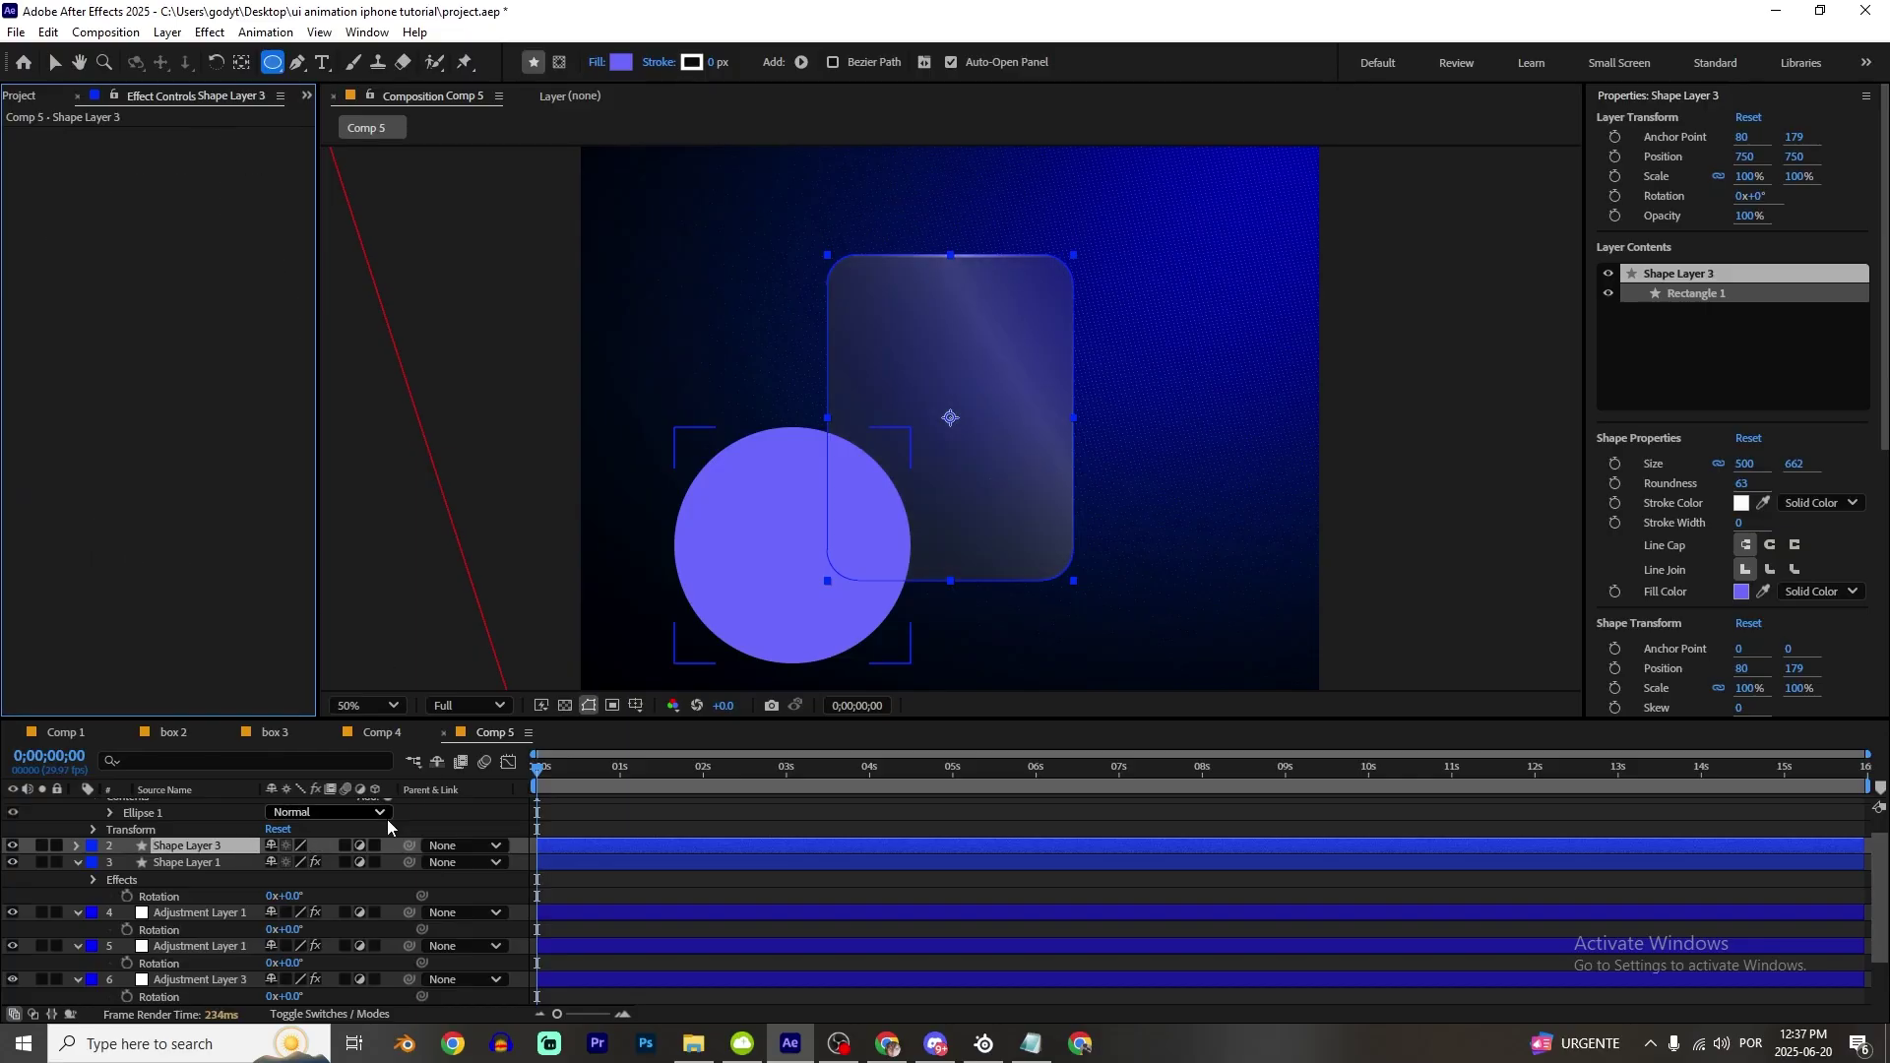
Step: Move the circle's layer between the effect-free card copy and the original card layer
scroll(173, 814, up, 1)
click(173, 812)
drag(173, 813, 192, 892)
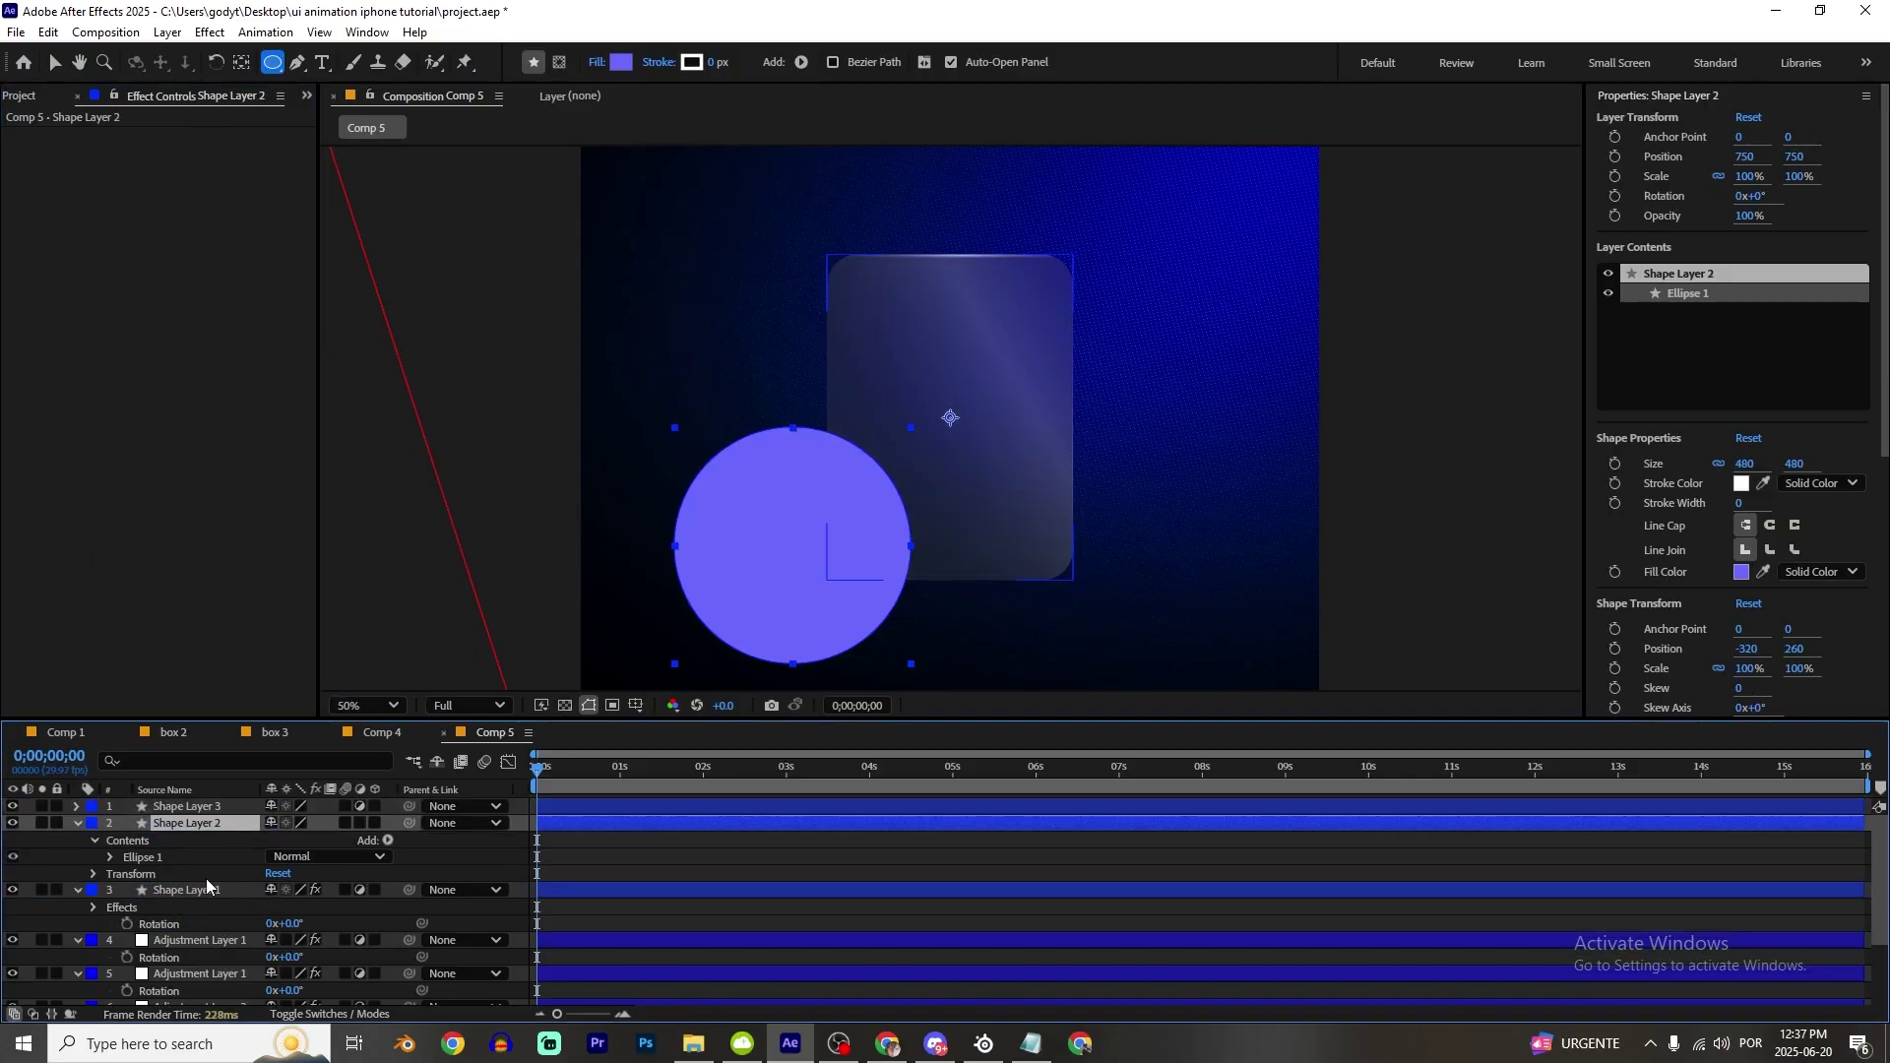
Step: Turn off the adjustment layer switch on Shape Layer 3 and use that layer as the circle's track matte
click(322, 1013)
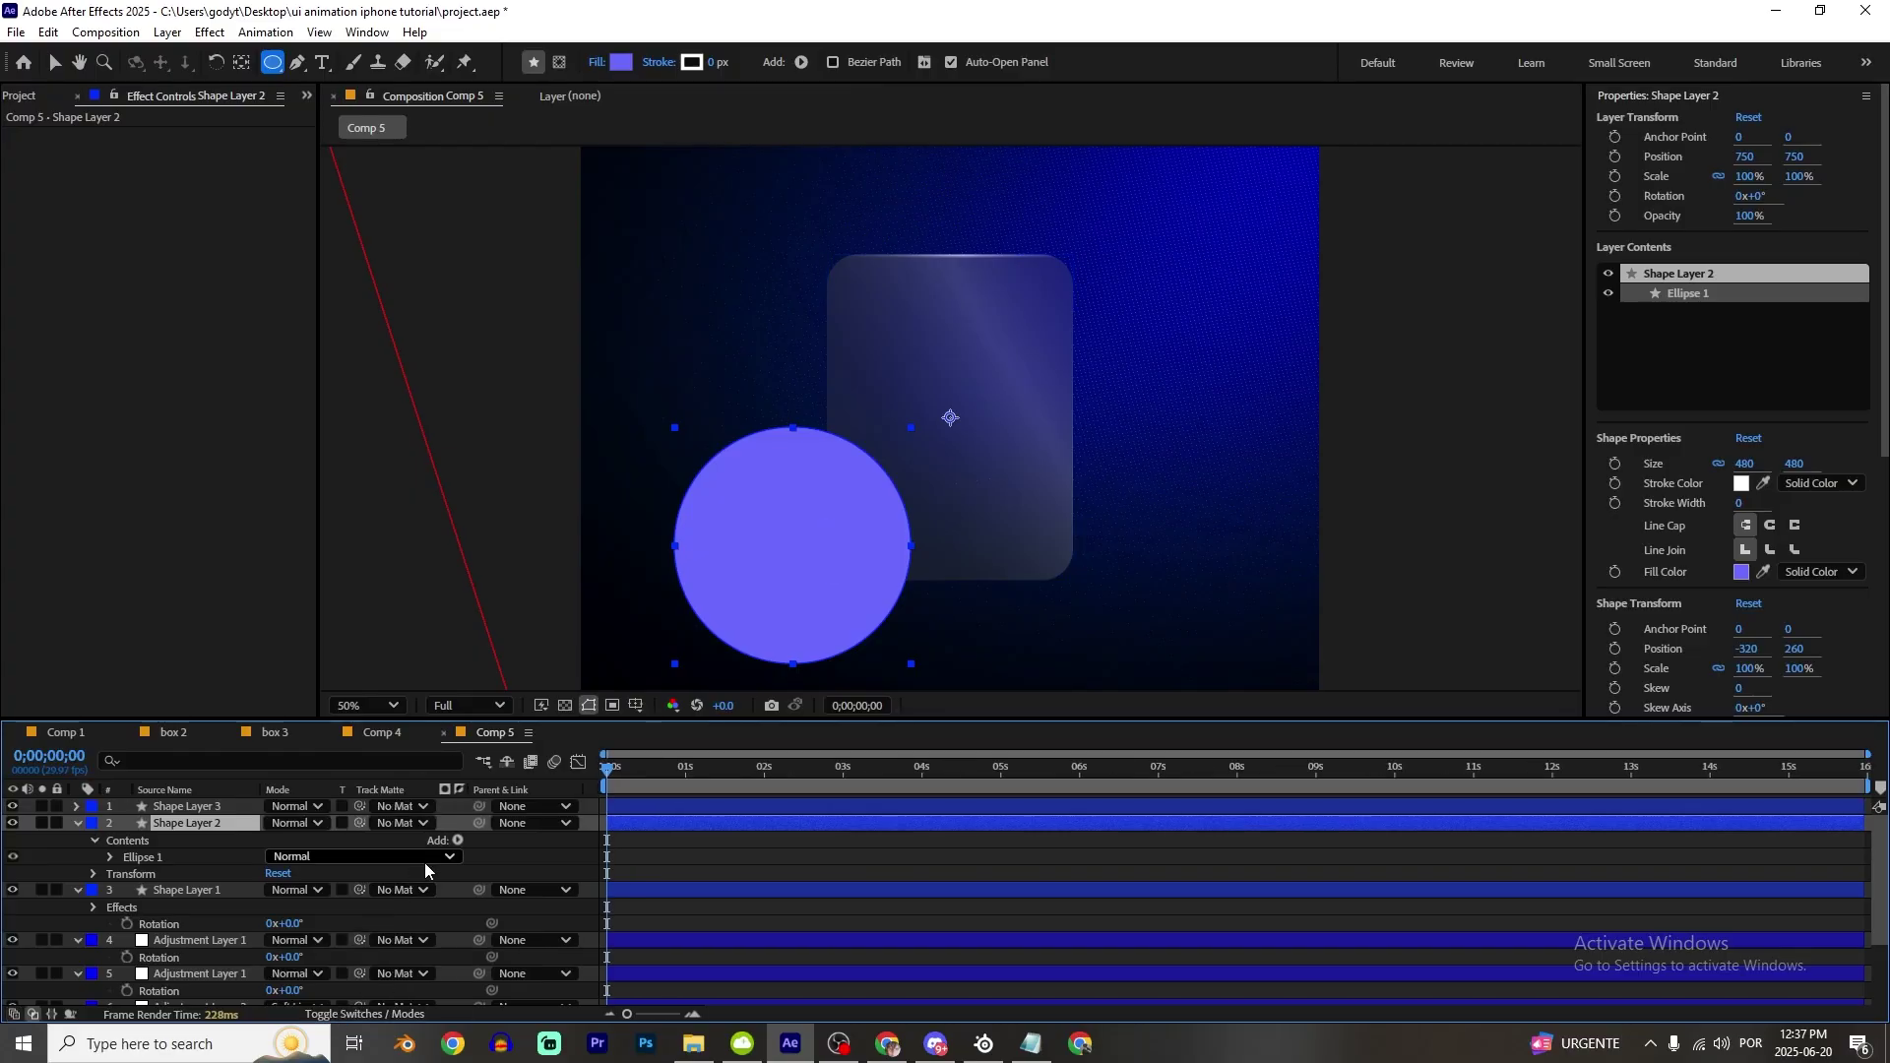
click(399, 824)
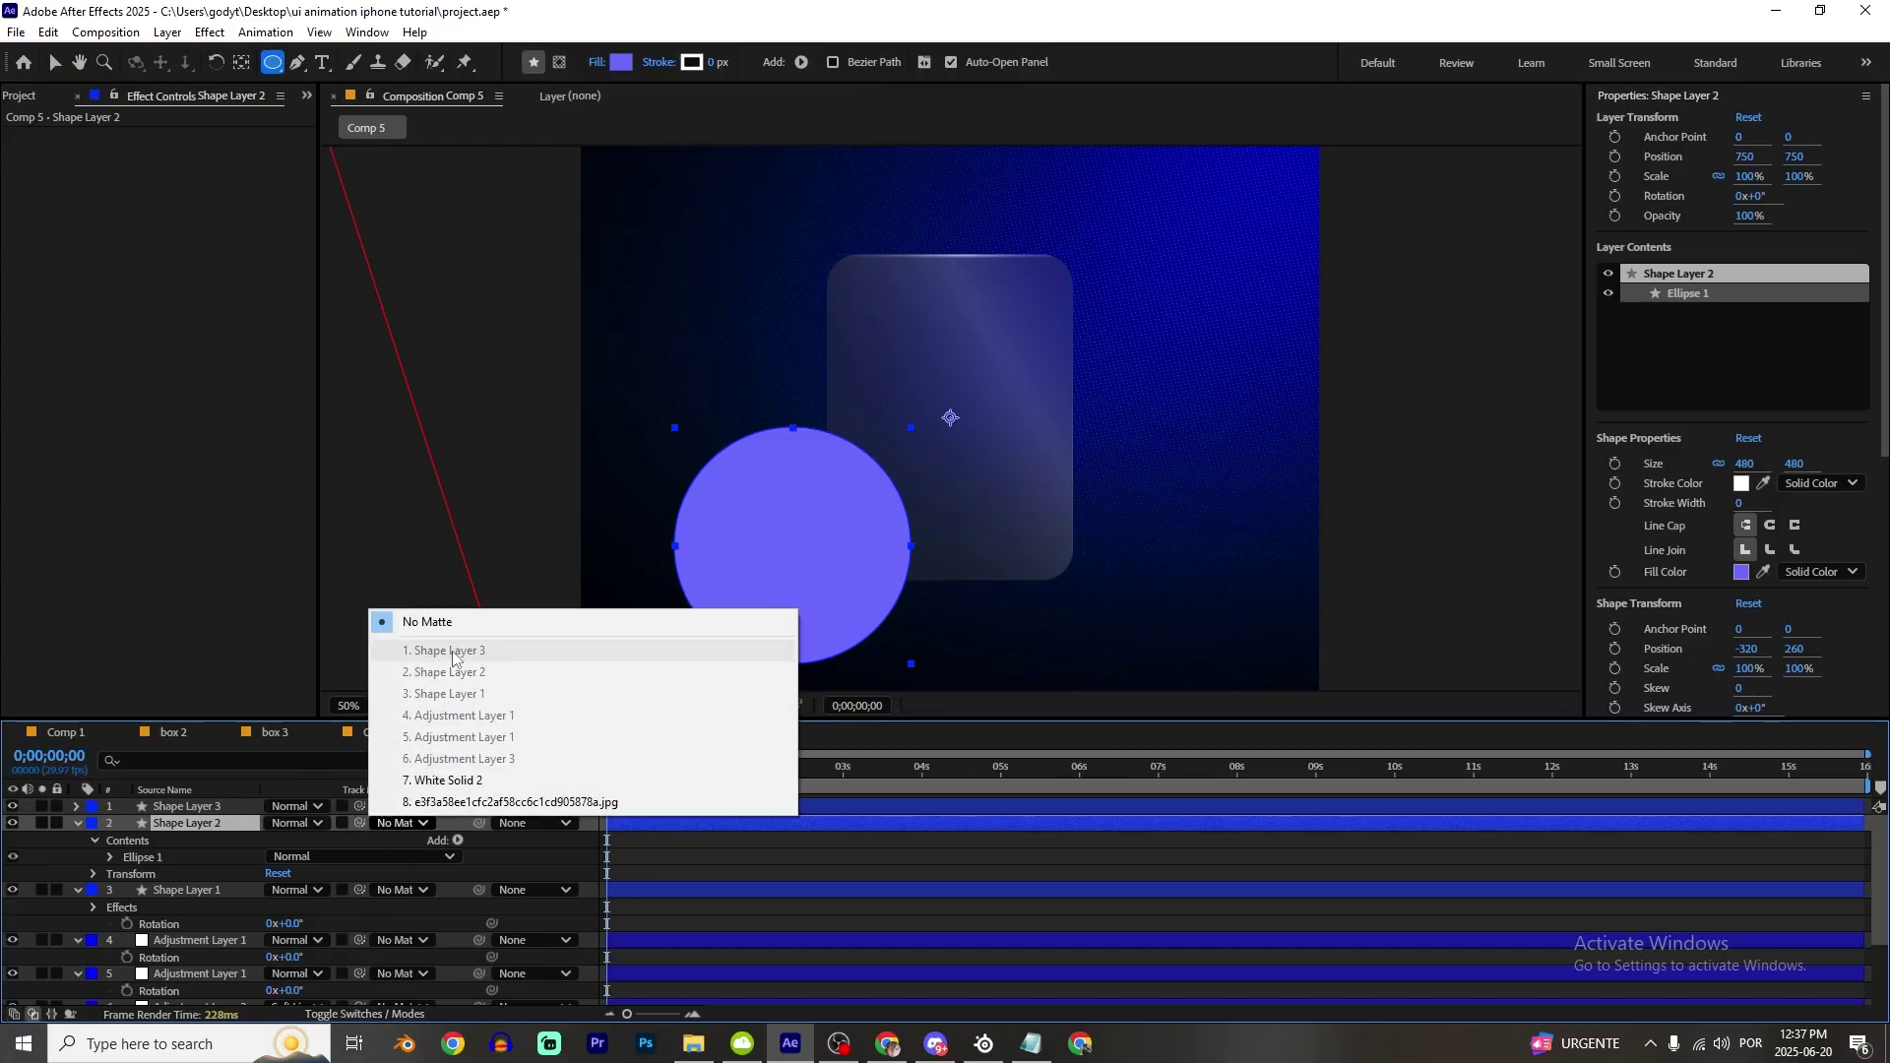
click(382, 1014)
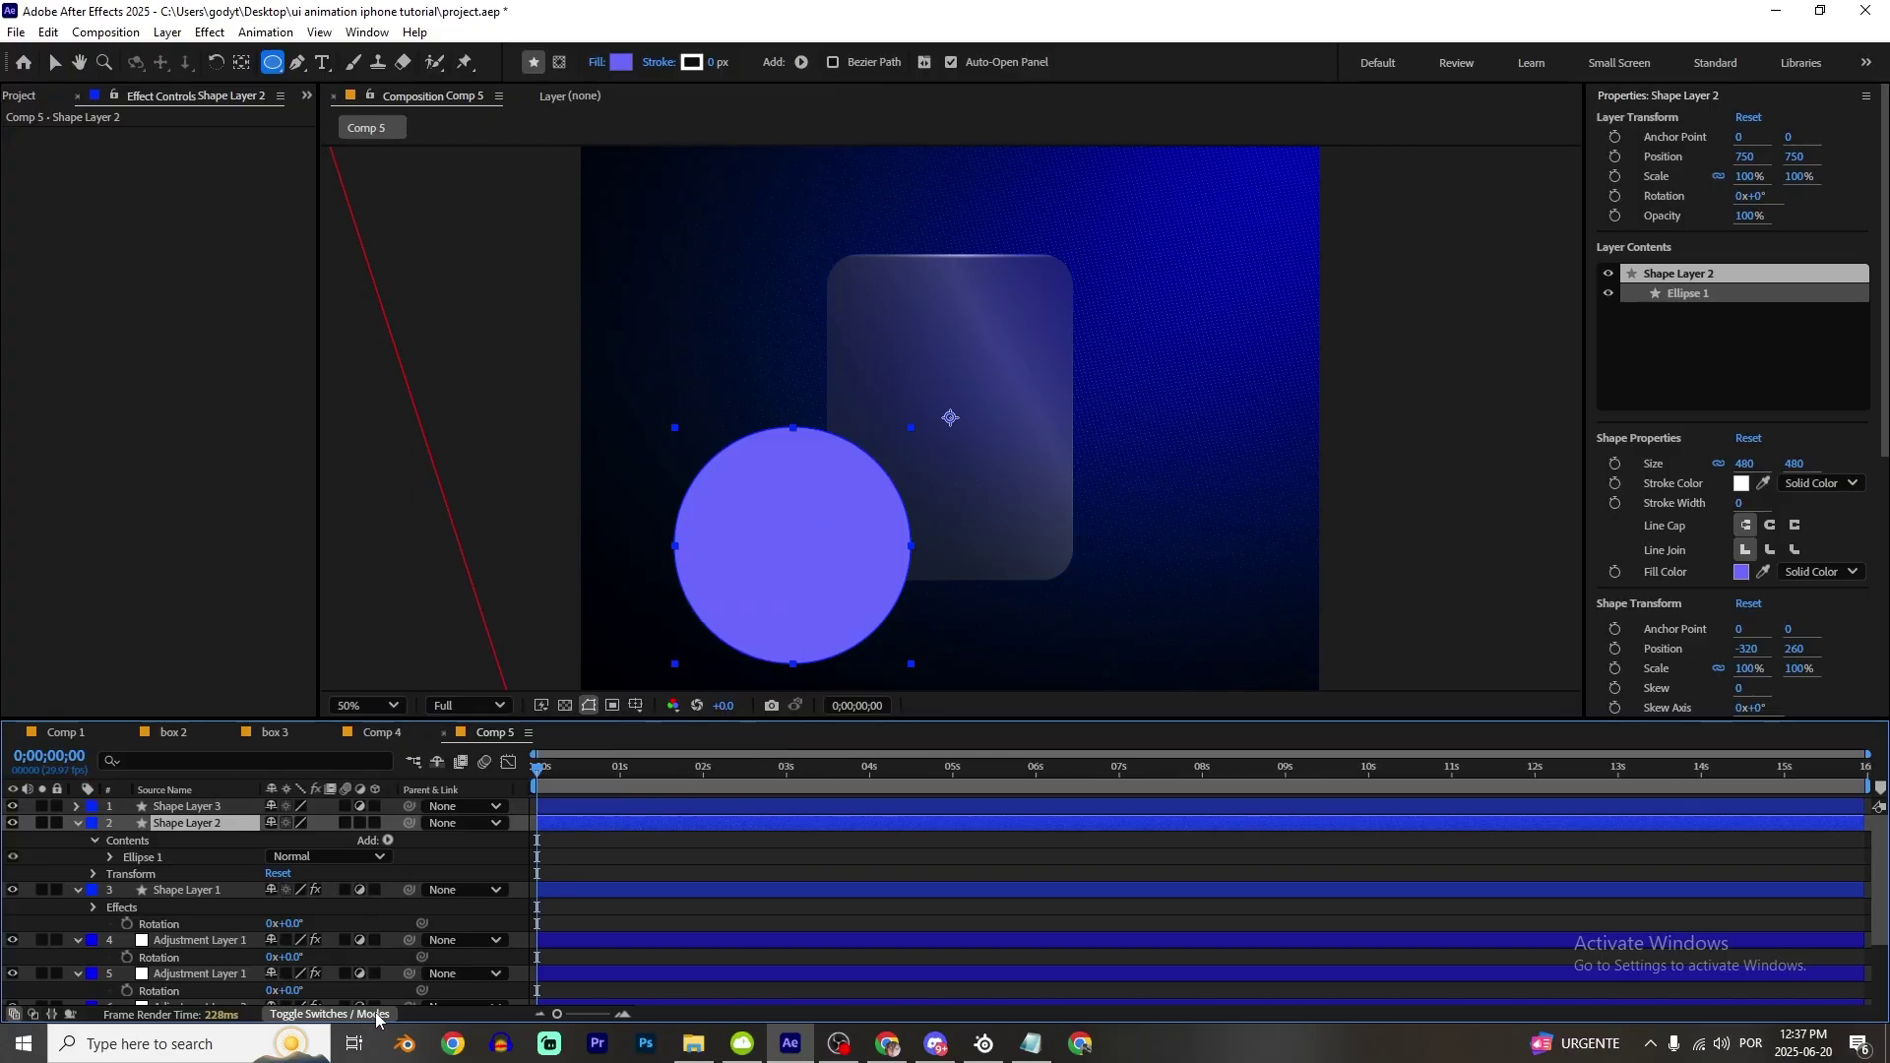
click(359, 807)
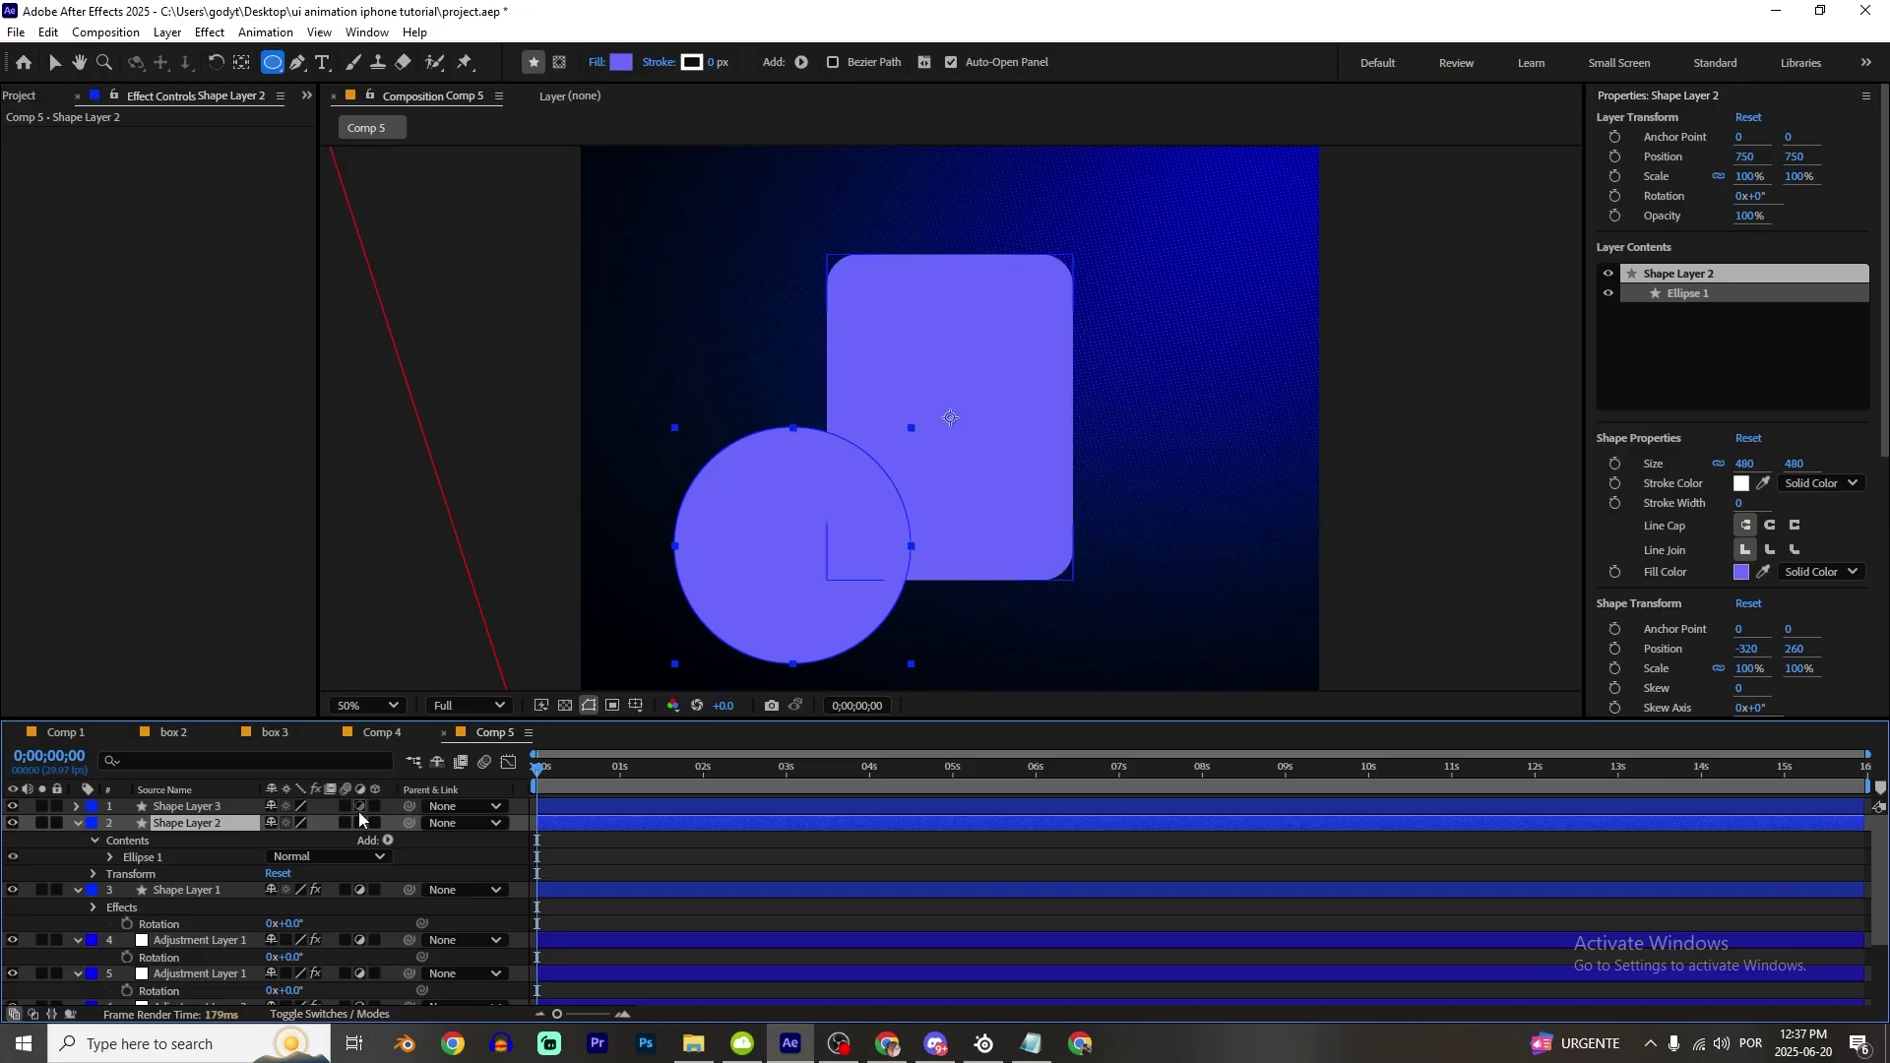
click(380, 1013)
click(402, 823)
click(476, 652)
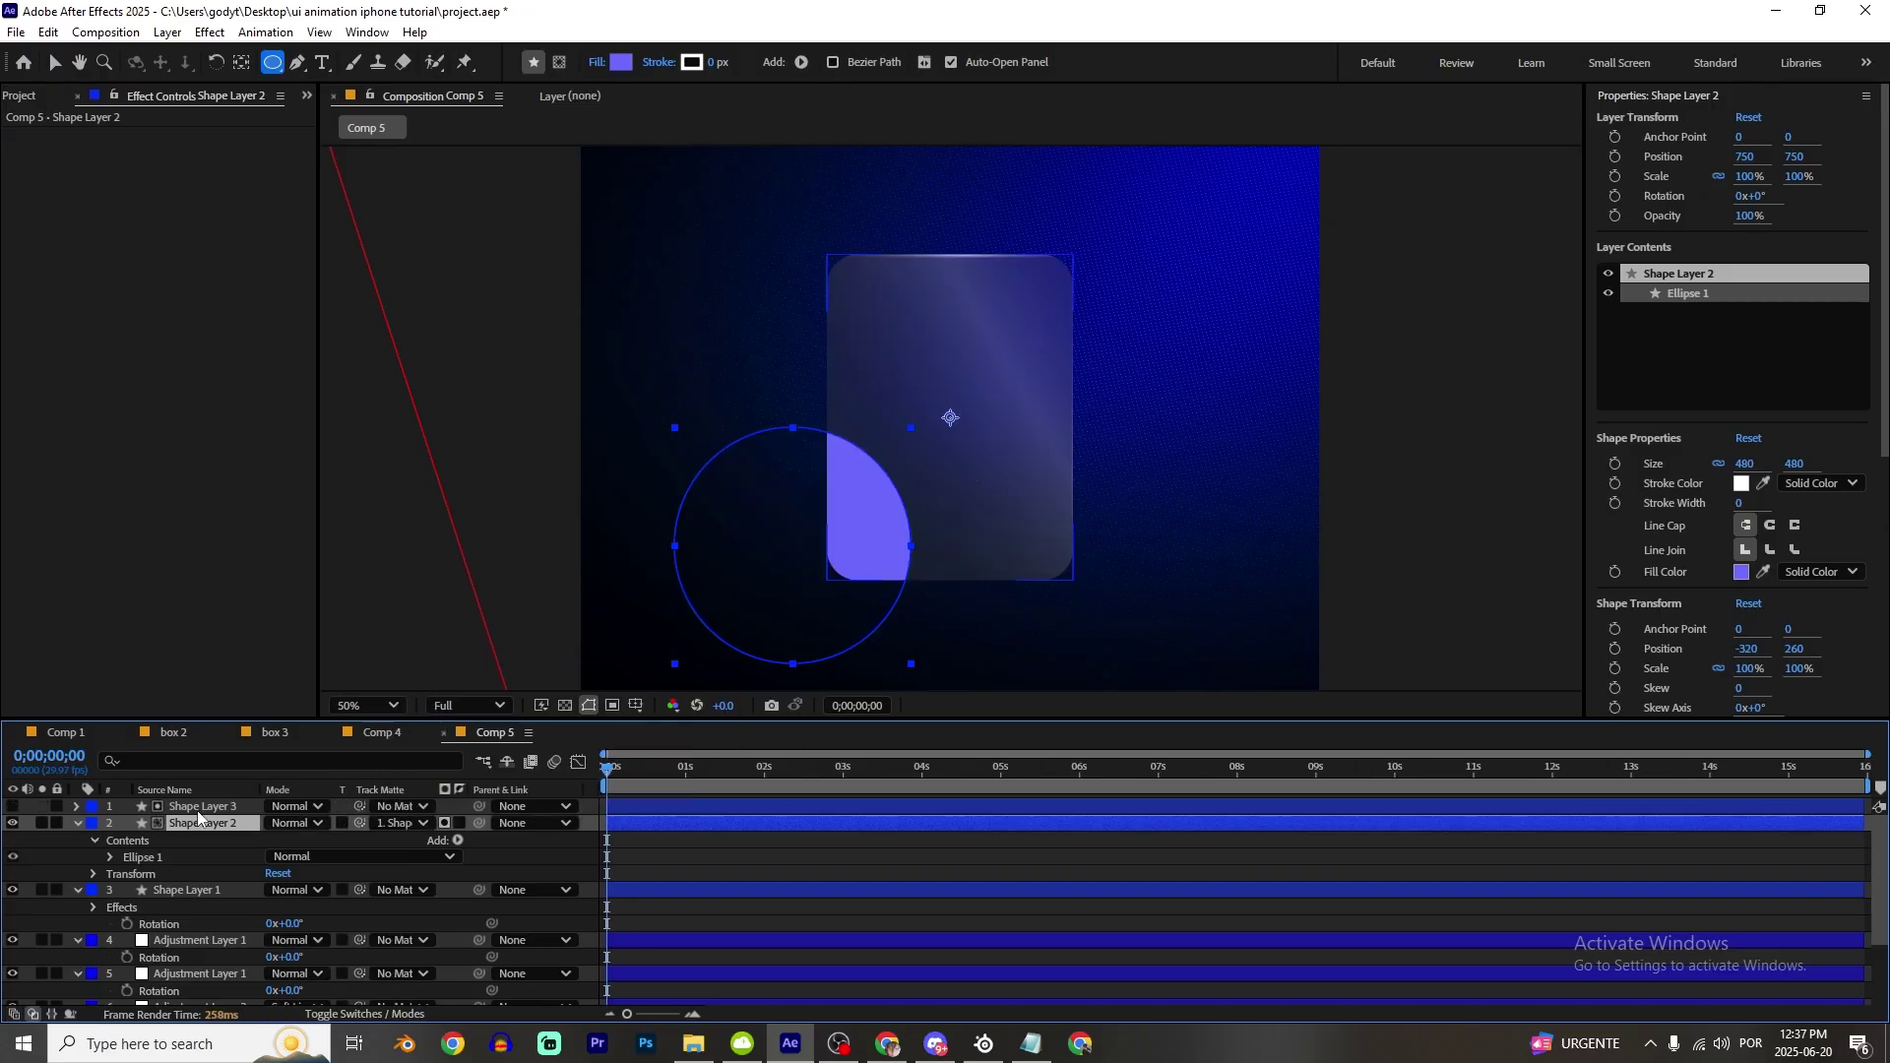
Step: Apply Gaussian Blur to the circle with Blurriness 495 and change its fill to a deeper blue-violet
key(ctrl+space)
text(gau)
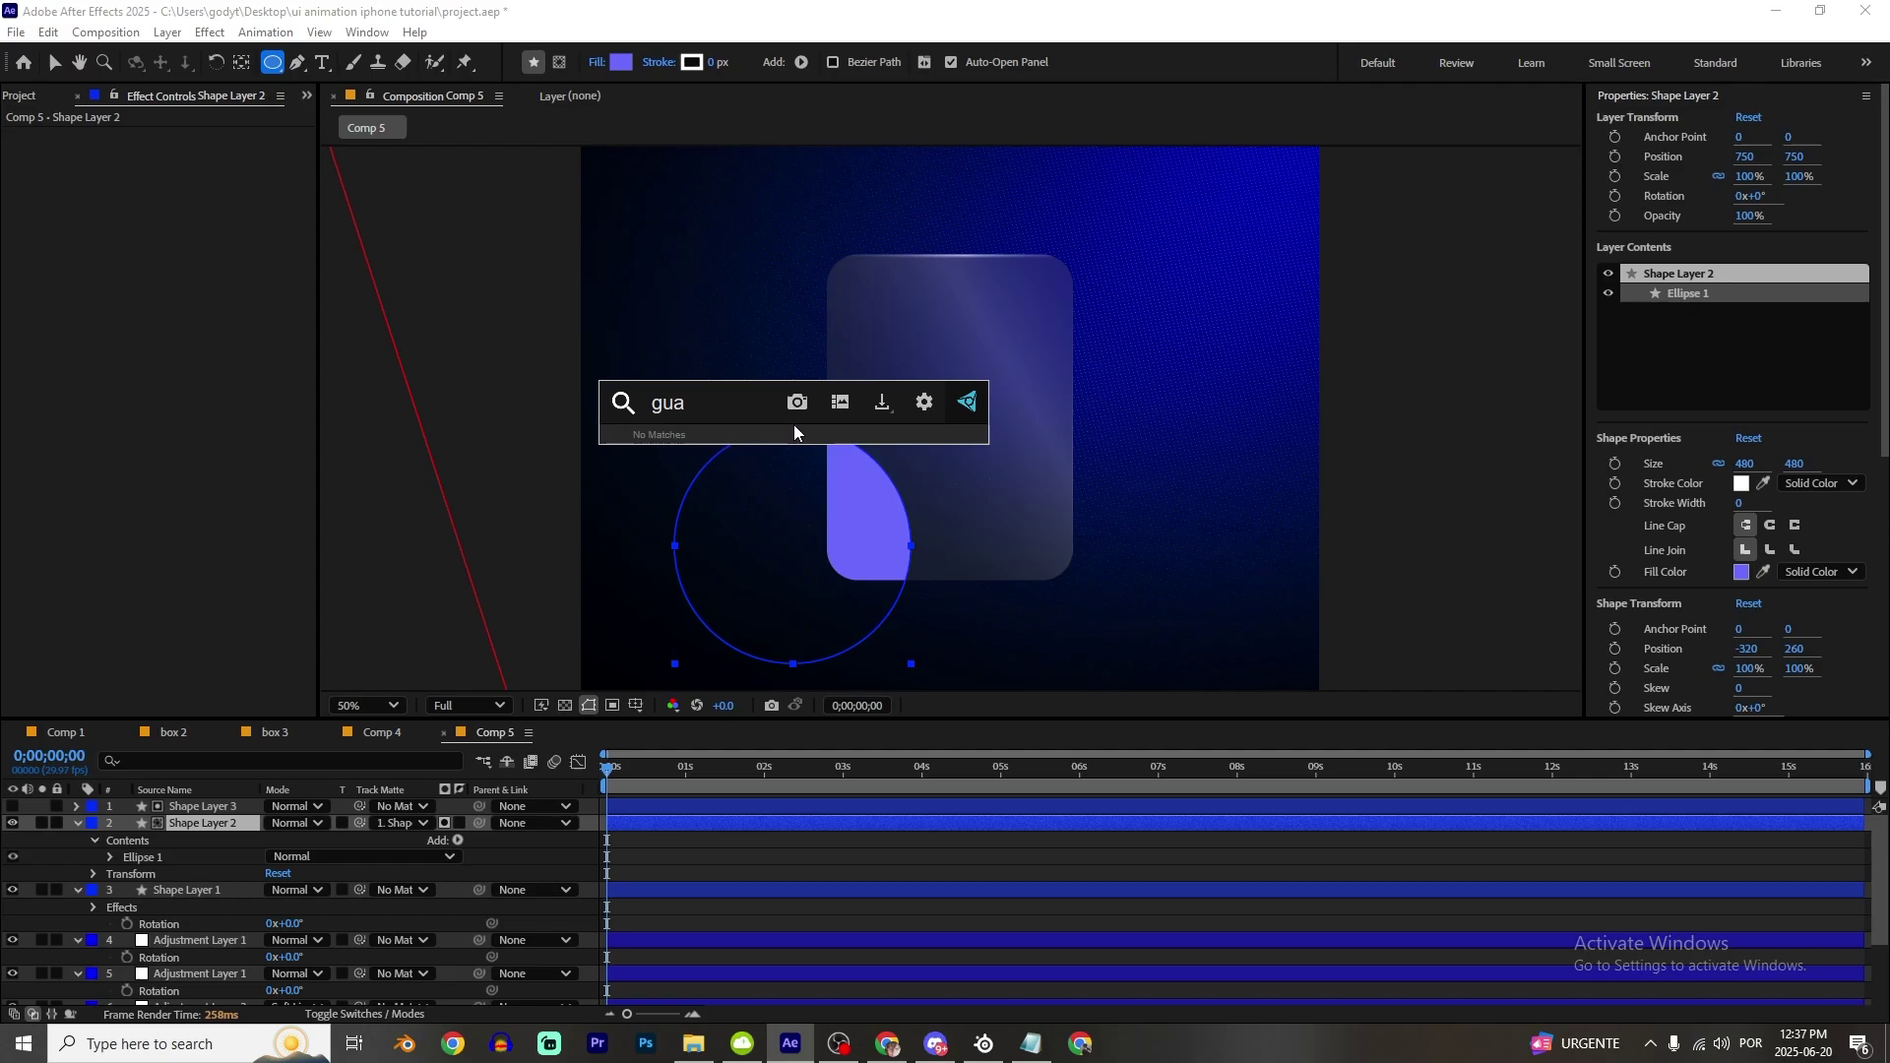
key(Down)
key(Return)
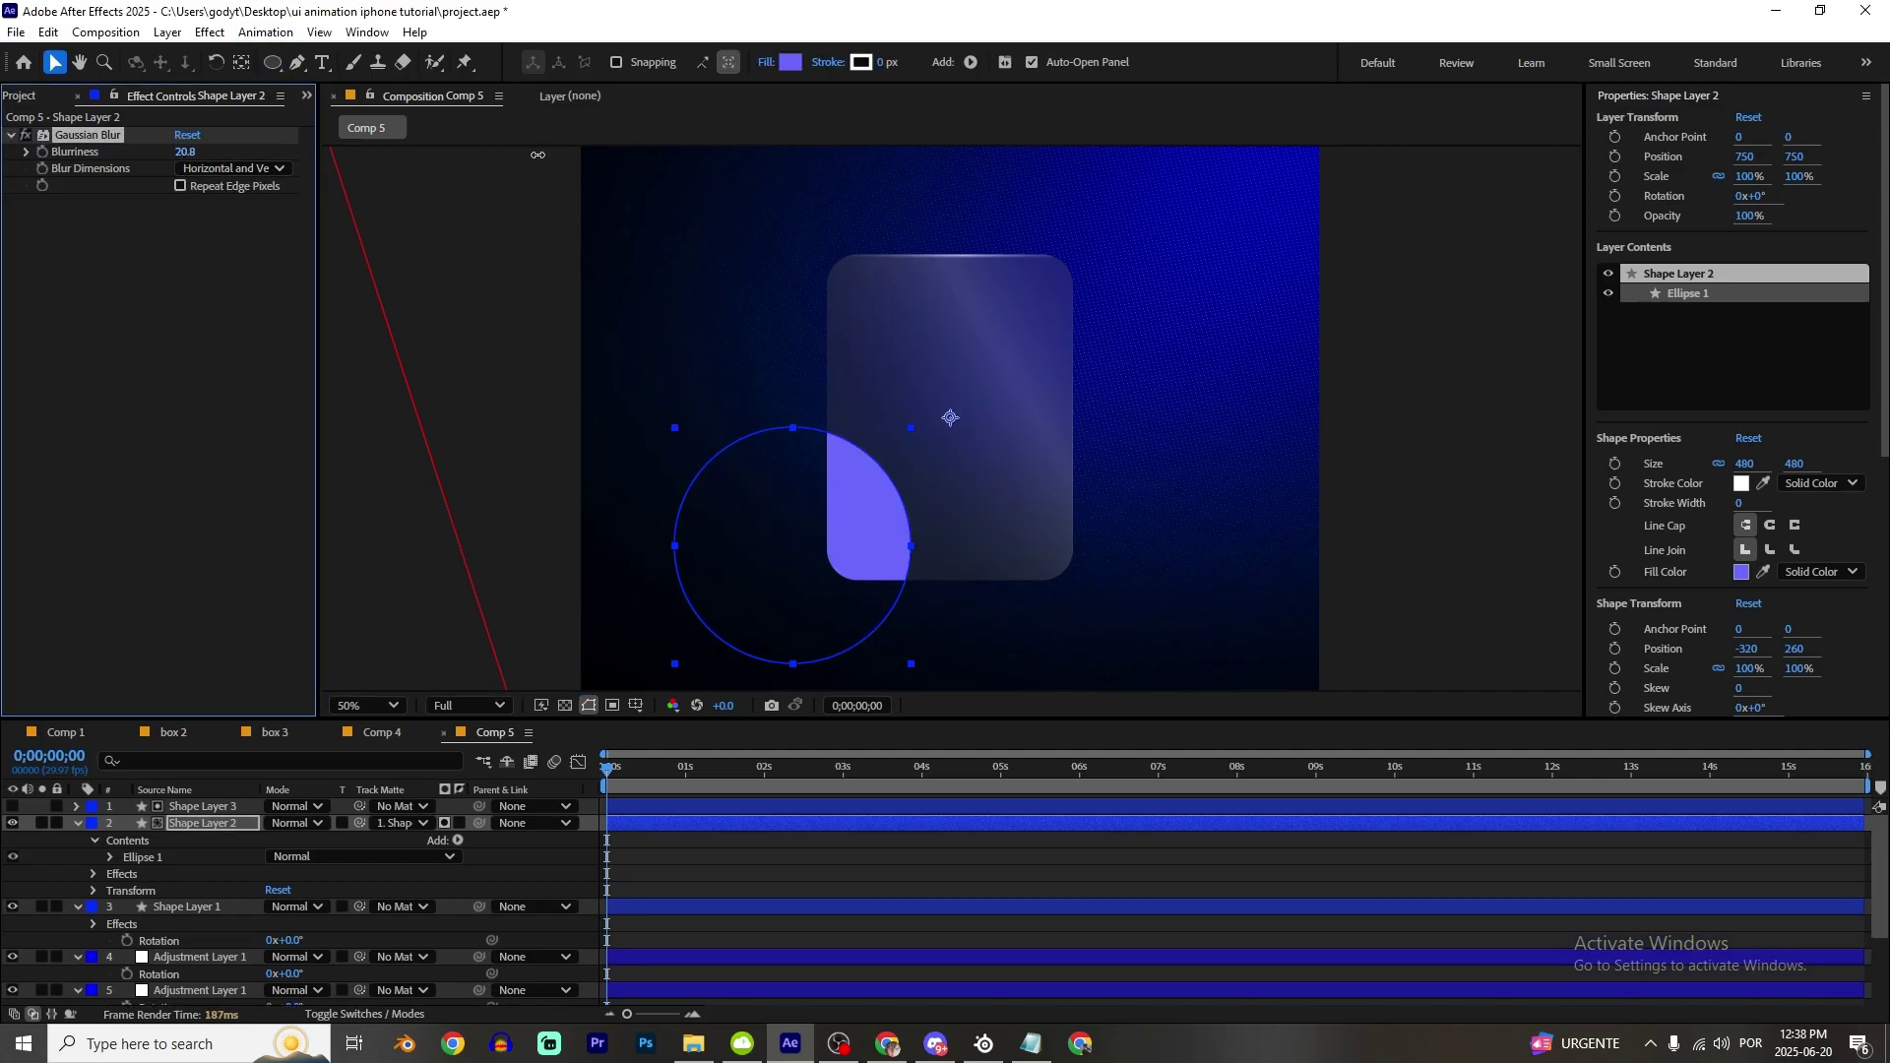
drag(537, 154, 1674, 165)
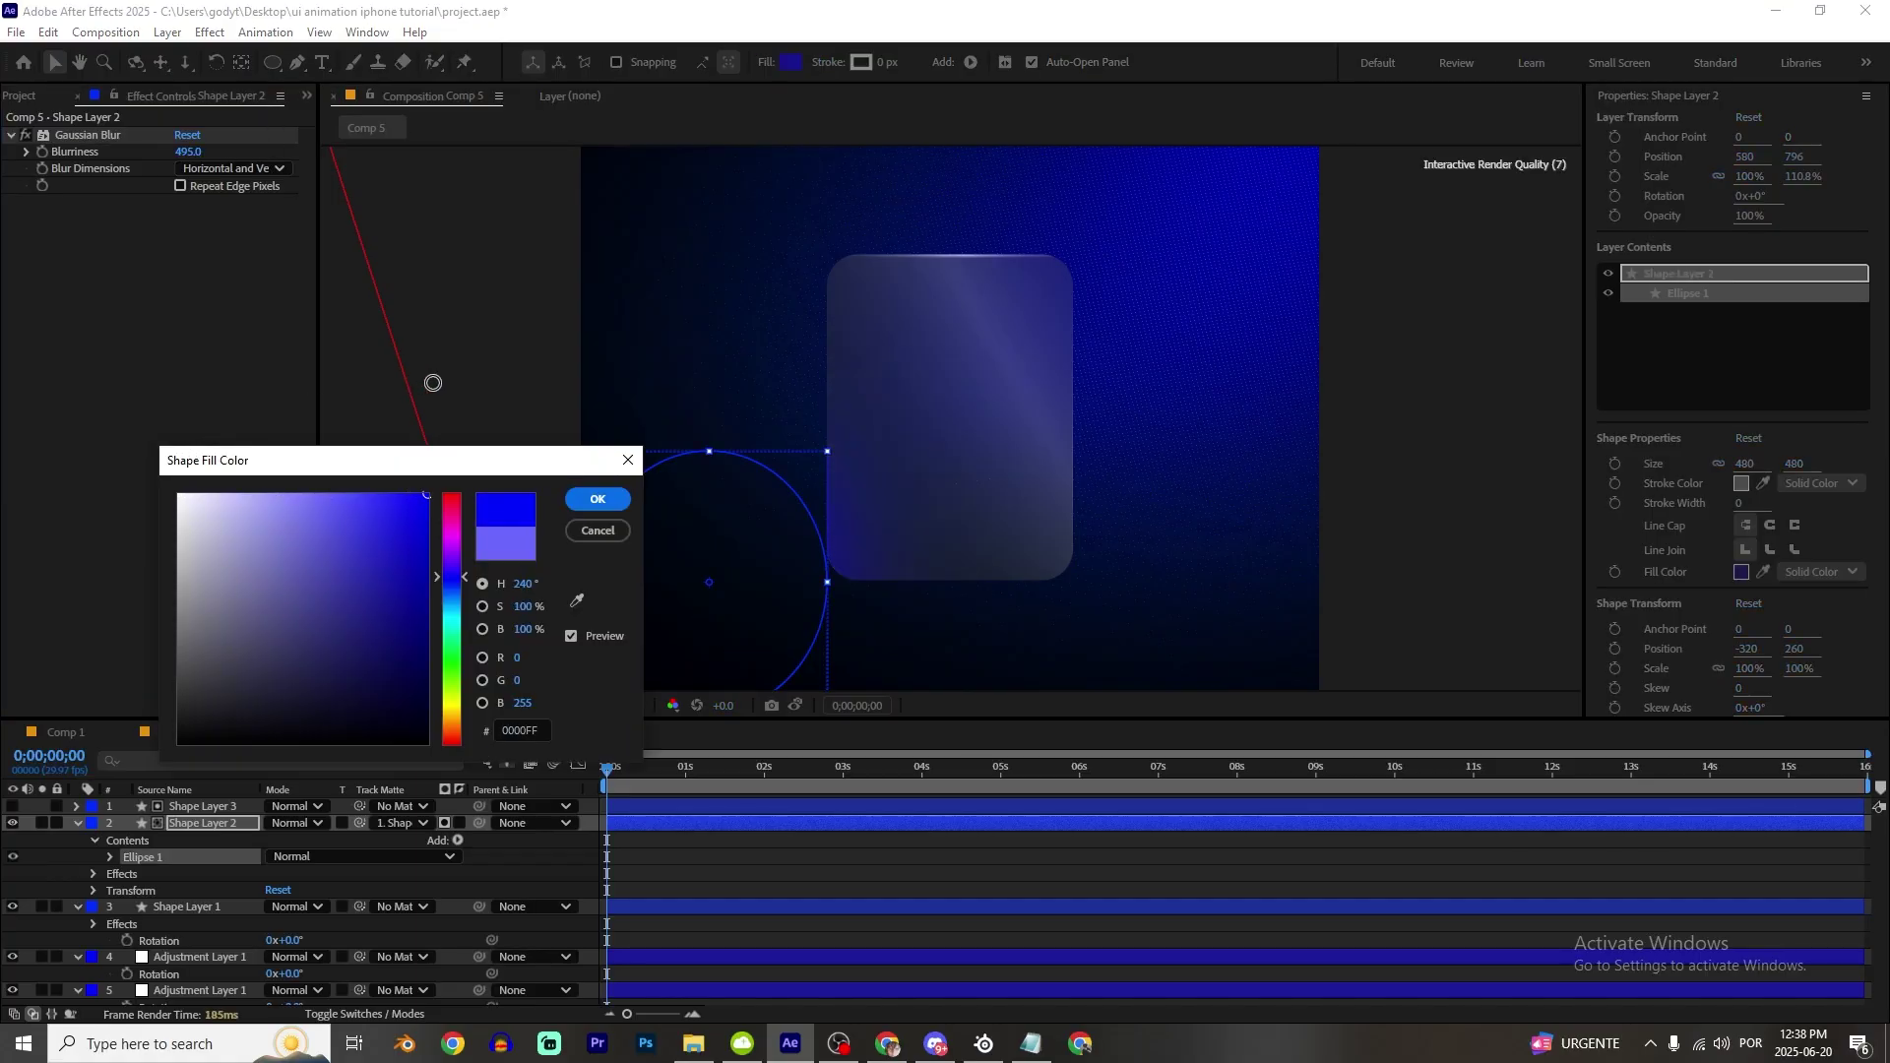
key(Return)
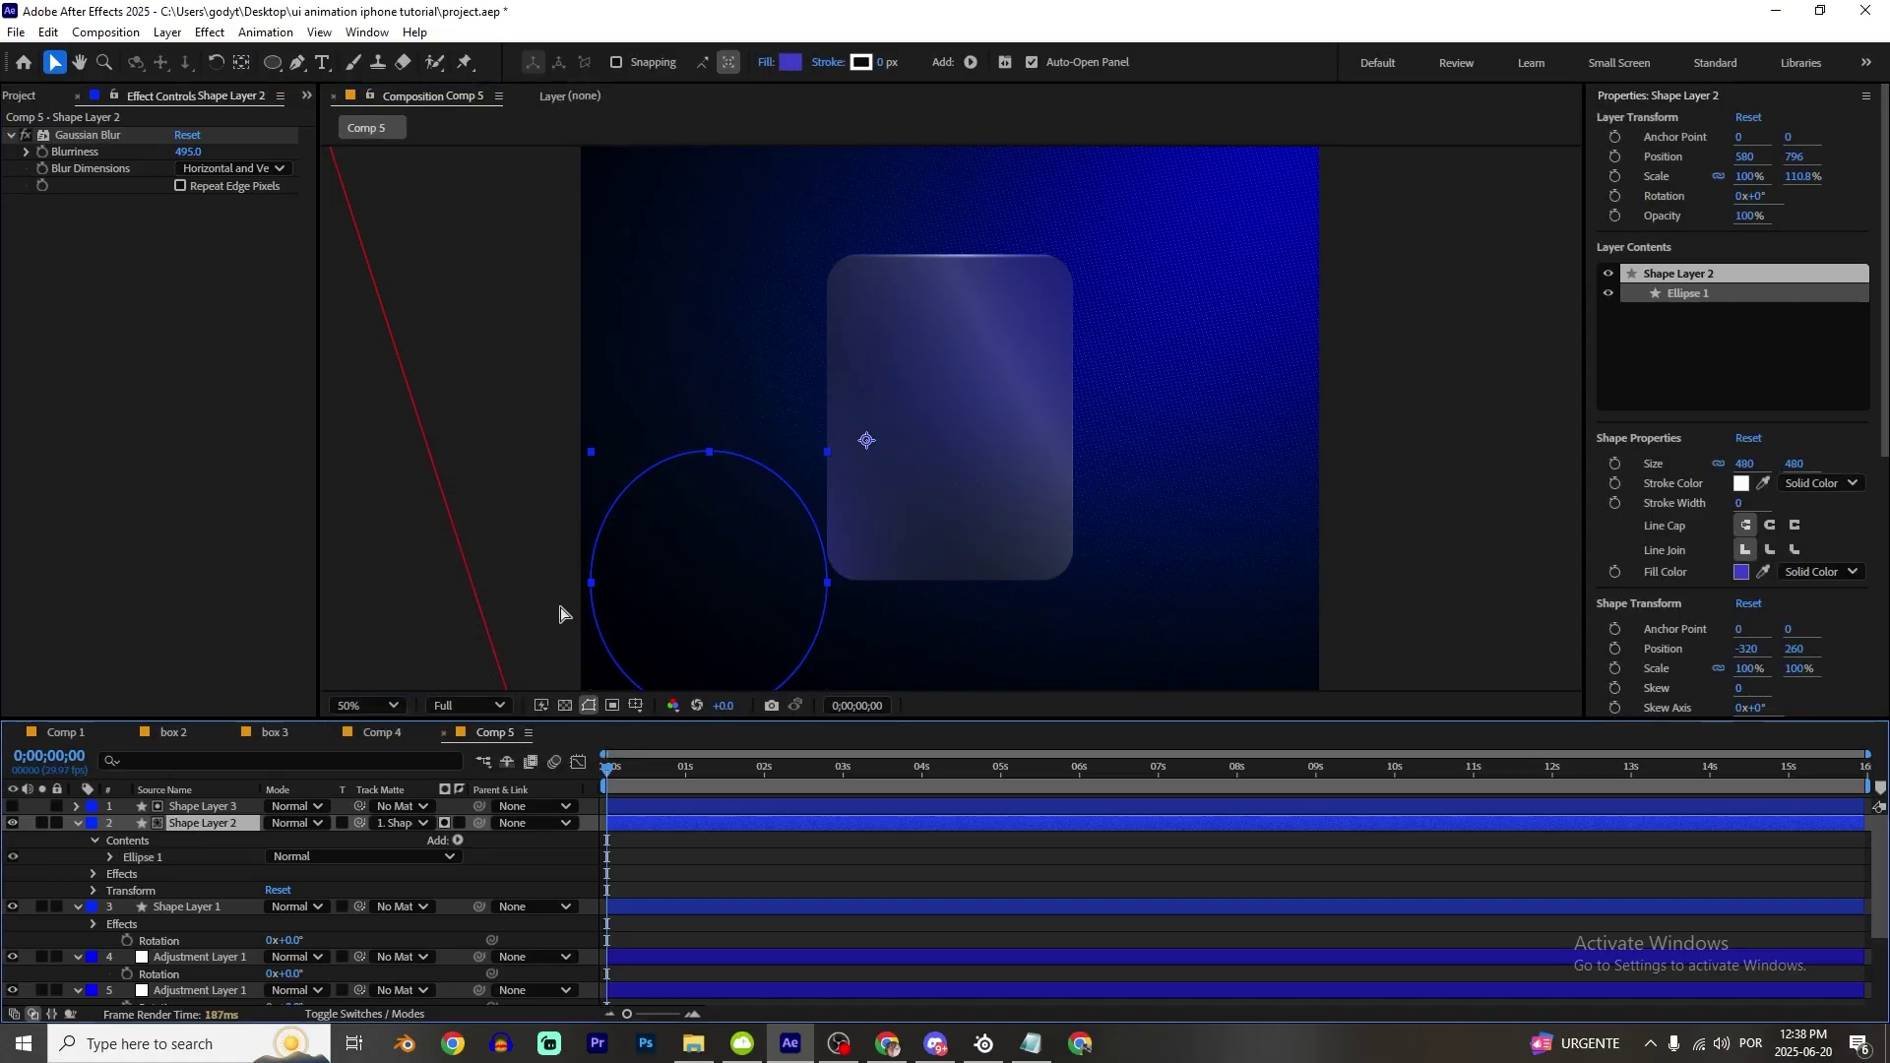
Step: Duplicate the blurred circle, placing the copy beyond the card's right edge, and shift its fill hue toward purple
key(ctrl+d)
drag(729, 569, 1200, 394)
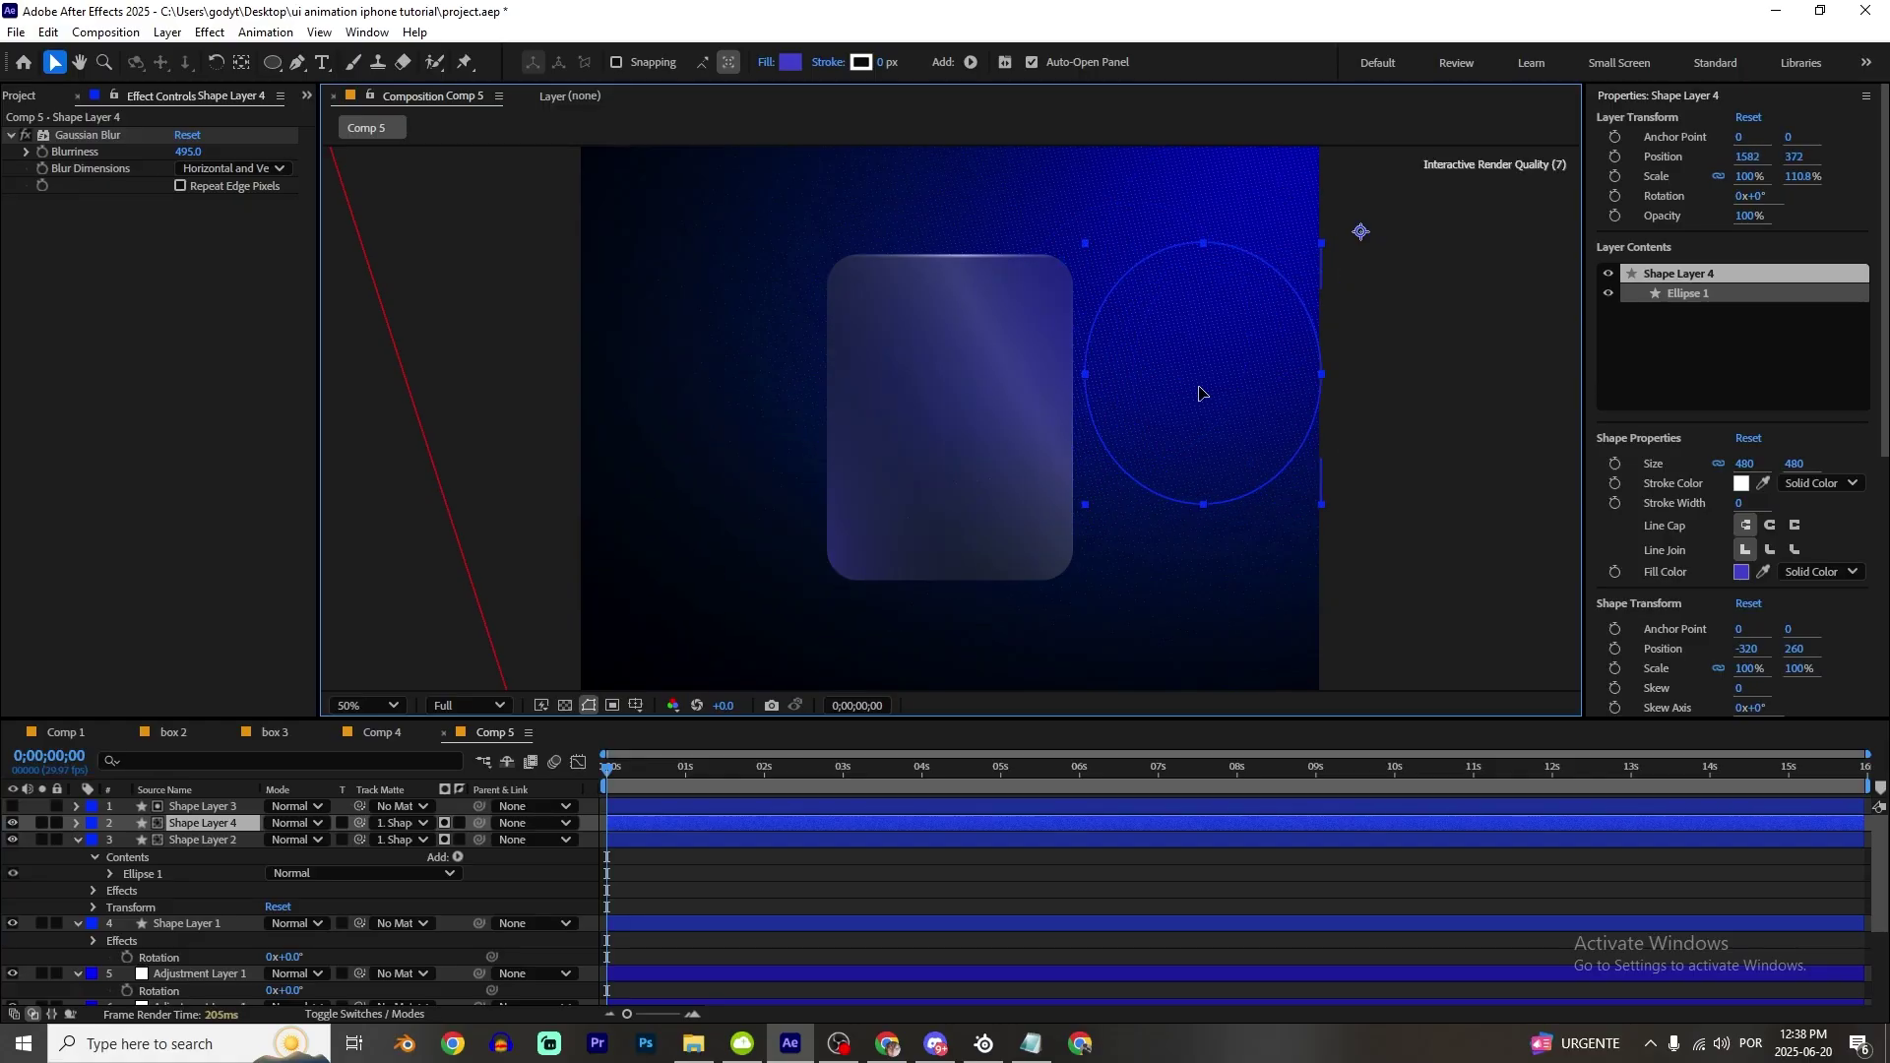
click(791, 62)
drag(459, 577, 458, 544)
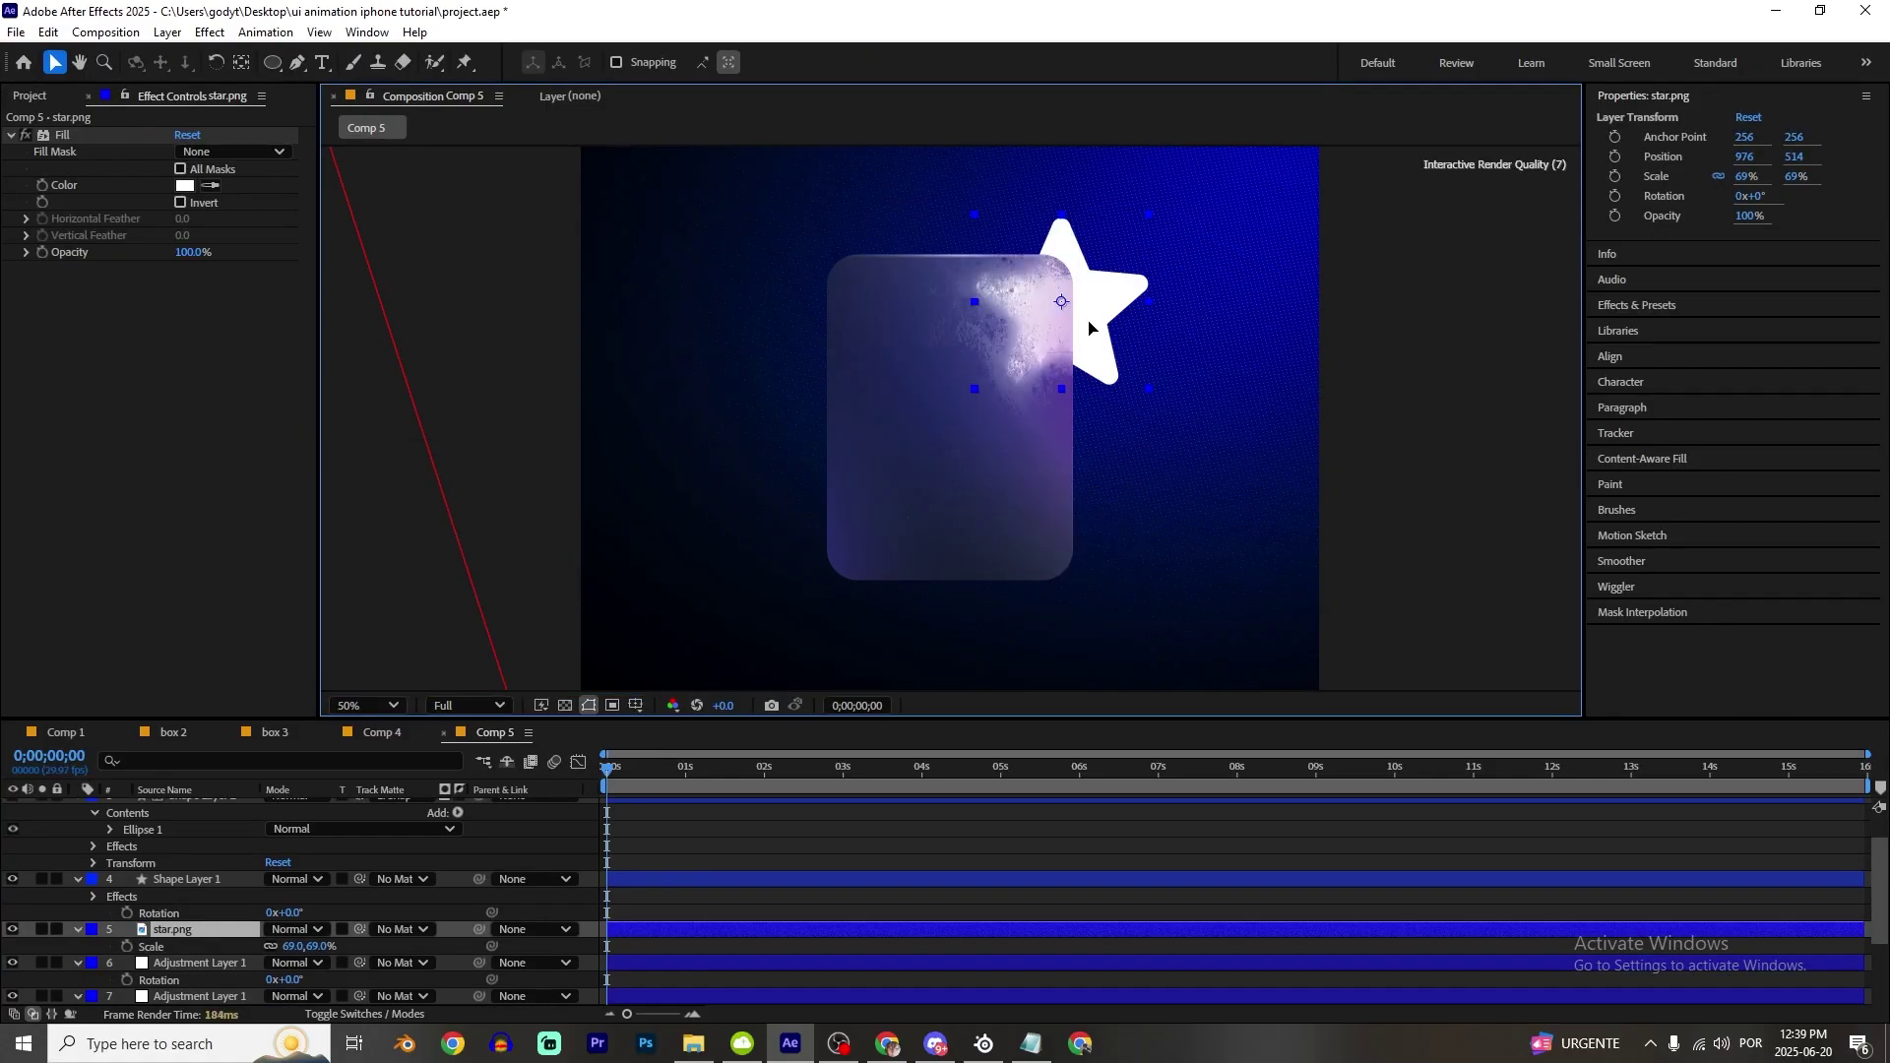
Step: Move the star behind the card's lower half and set the card's Compound Blur Maximum Blur to 115
drag(1083, 295, 958, 472)
scroll(157, 844, up, 2)
click(178, 843)
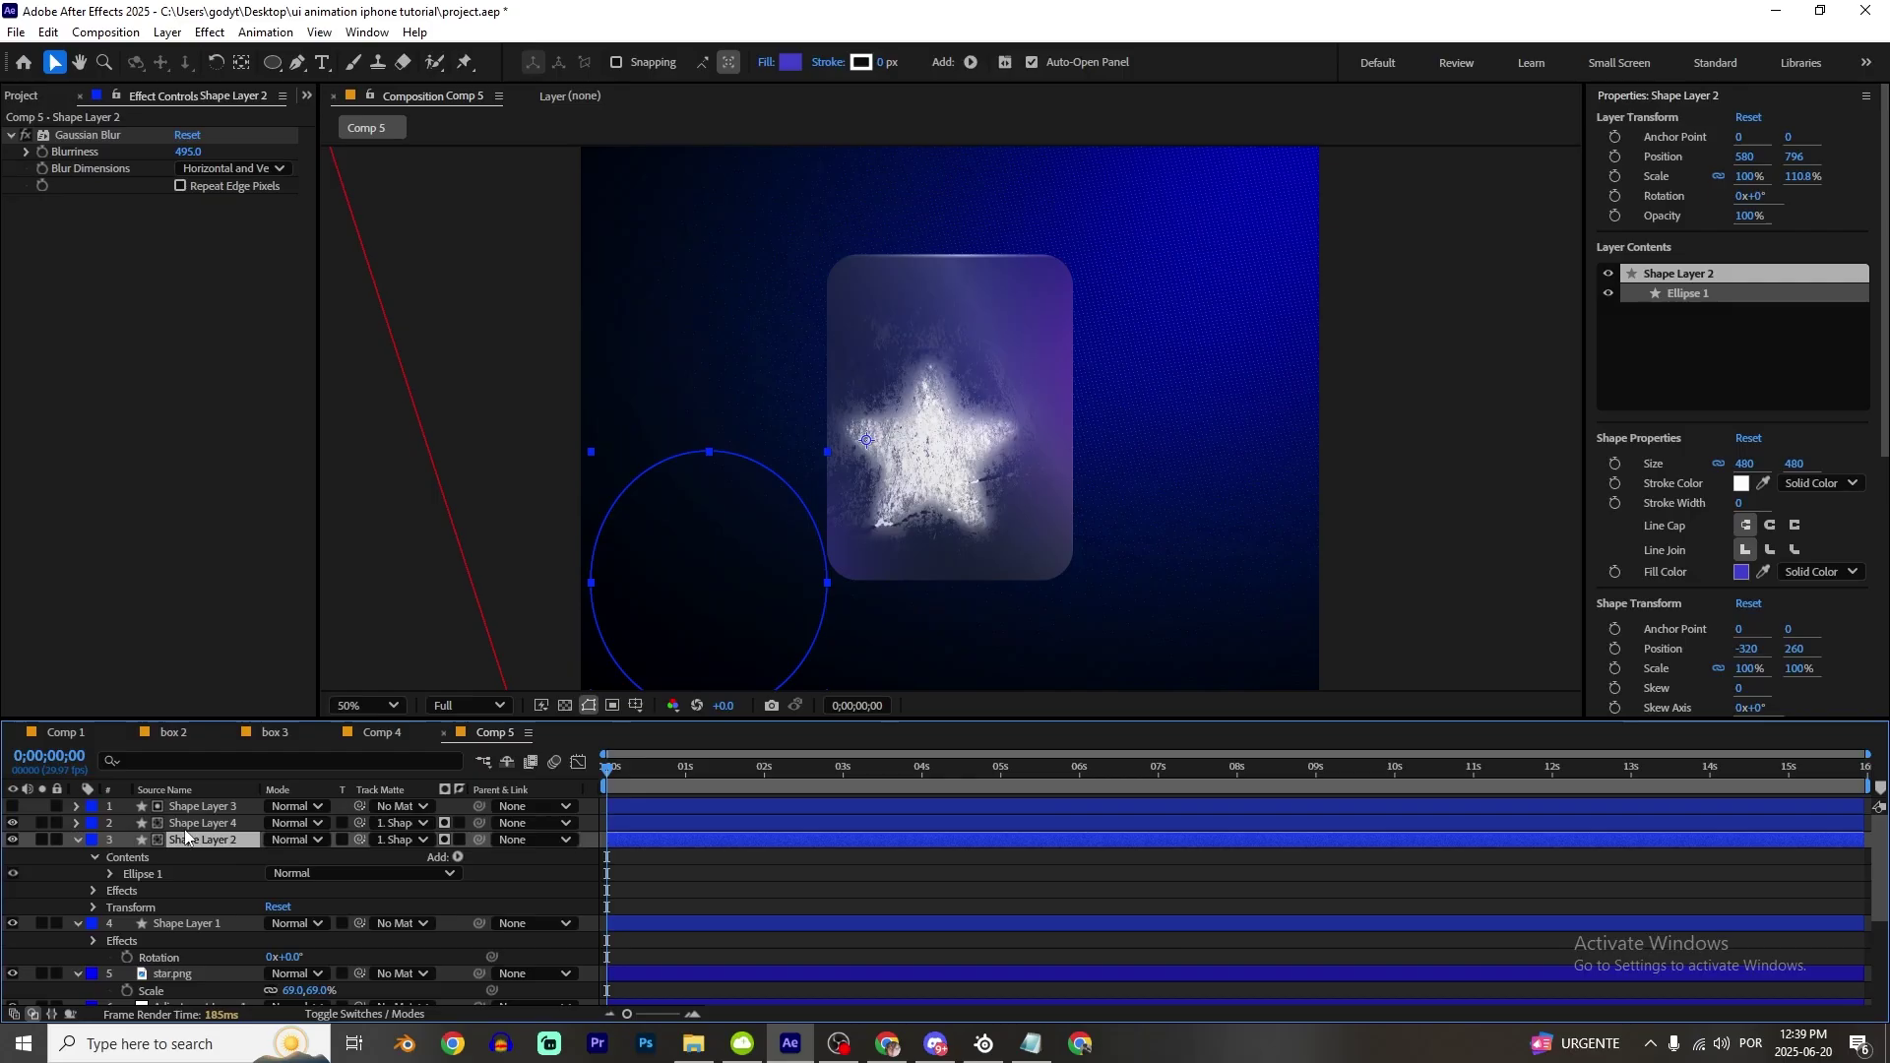
click(193, 825)
click(196, 807)
click(209, 922)
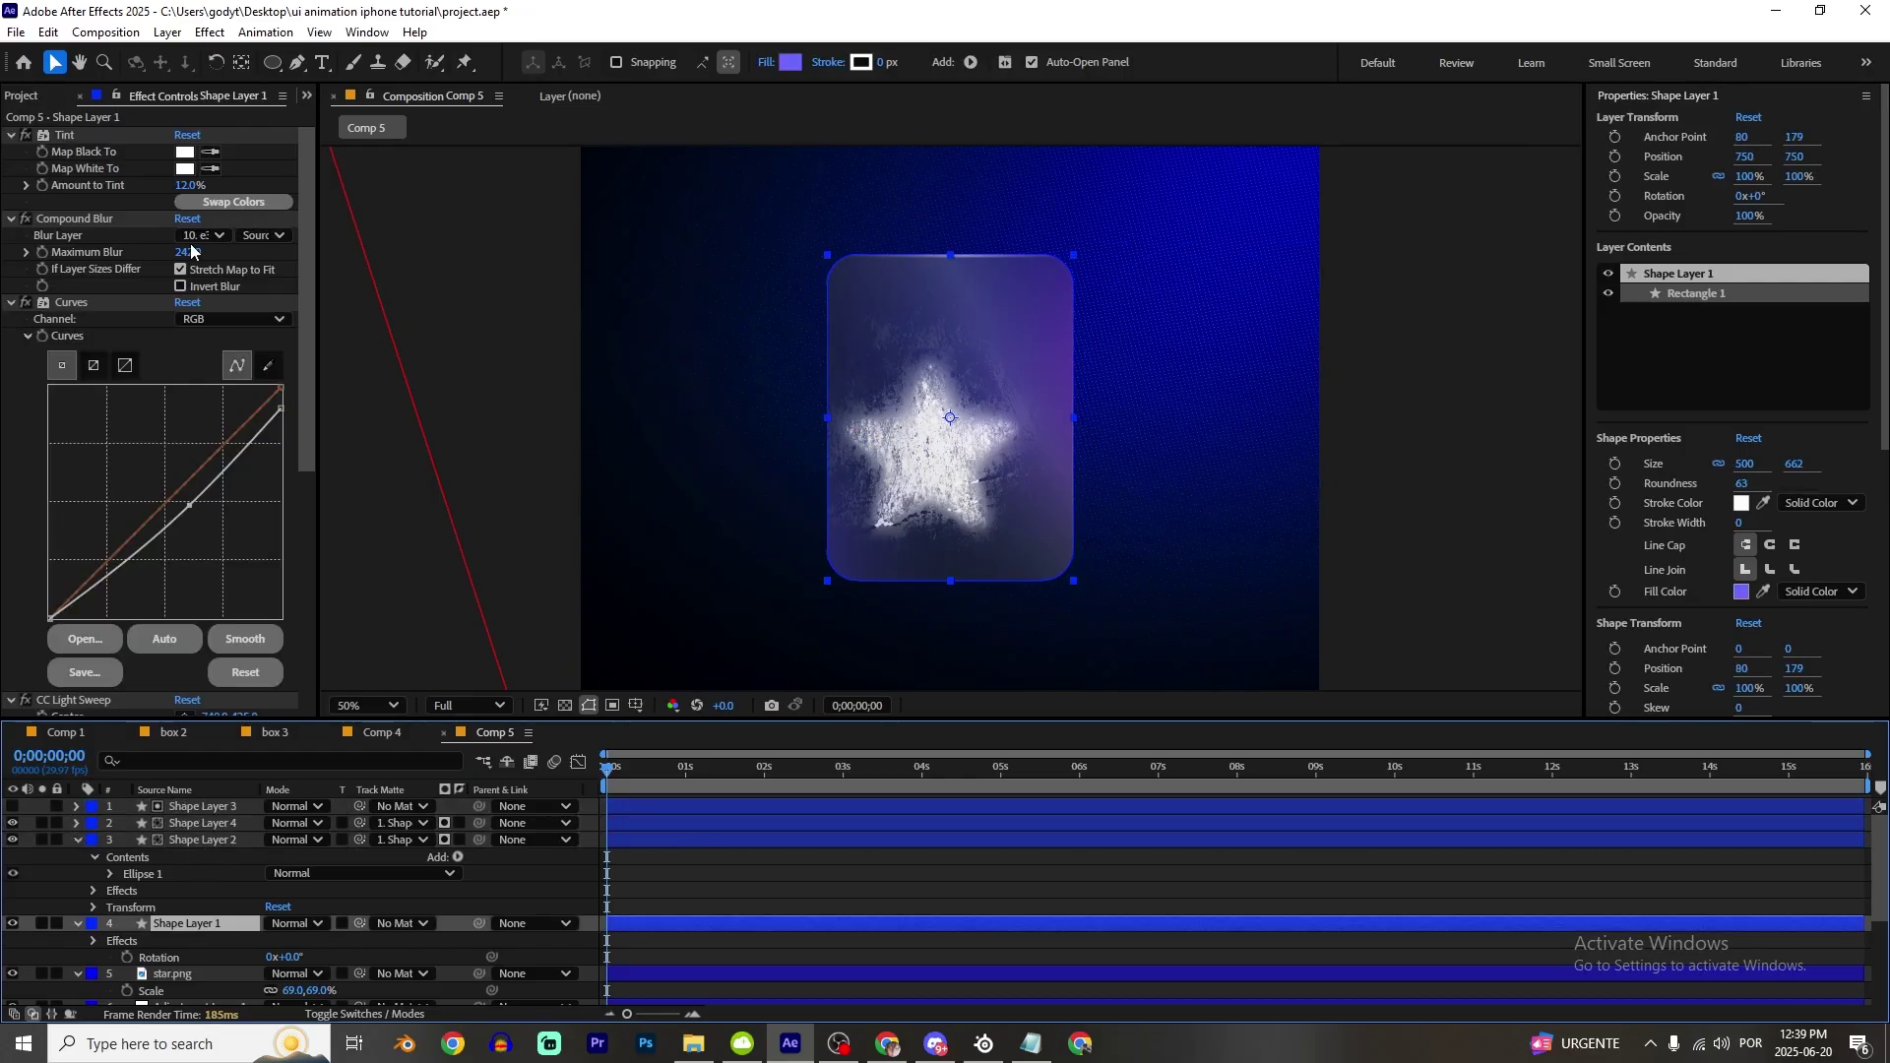
click(187, 252)
text(115)
key(Return)
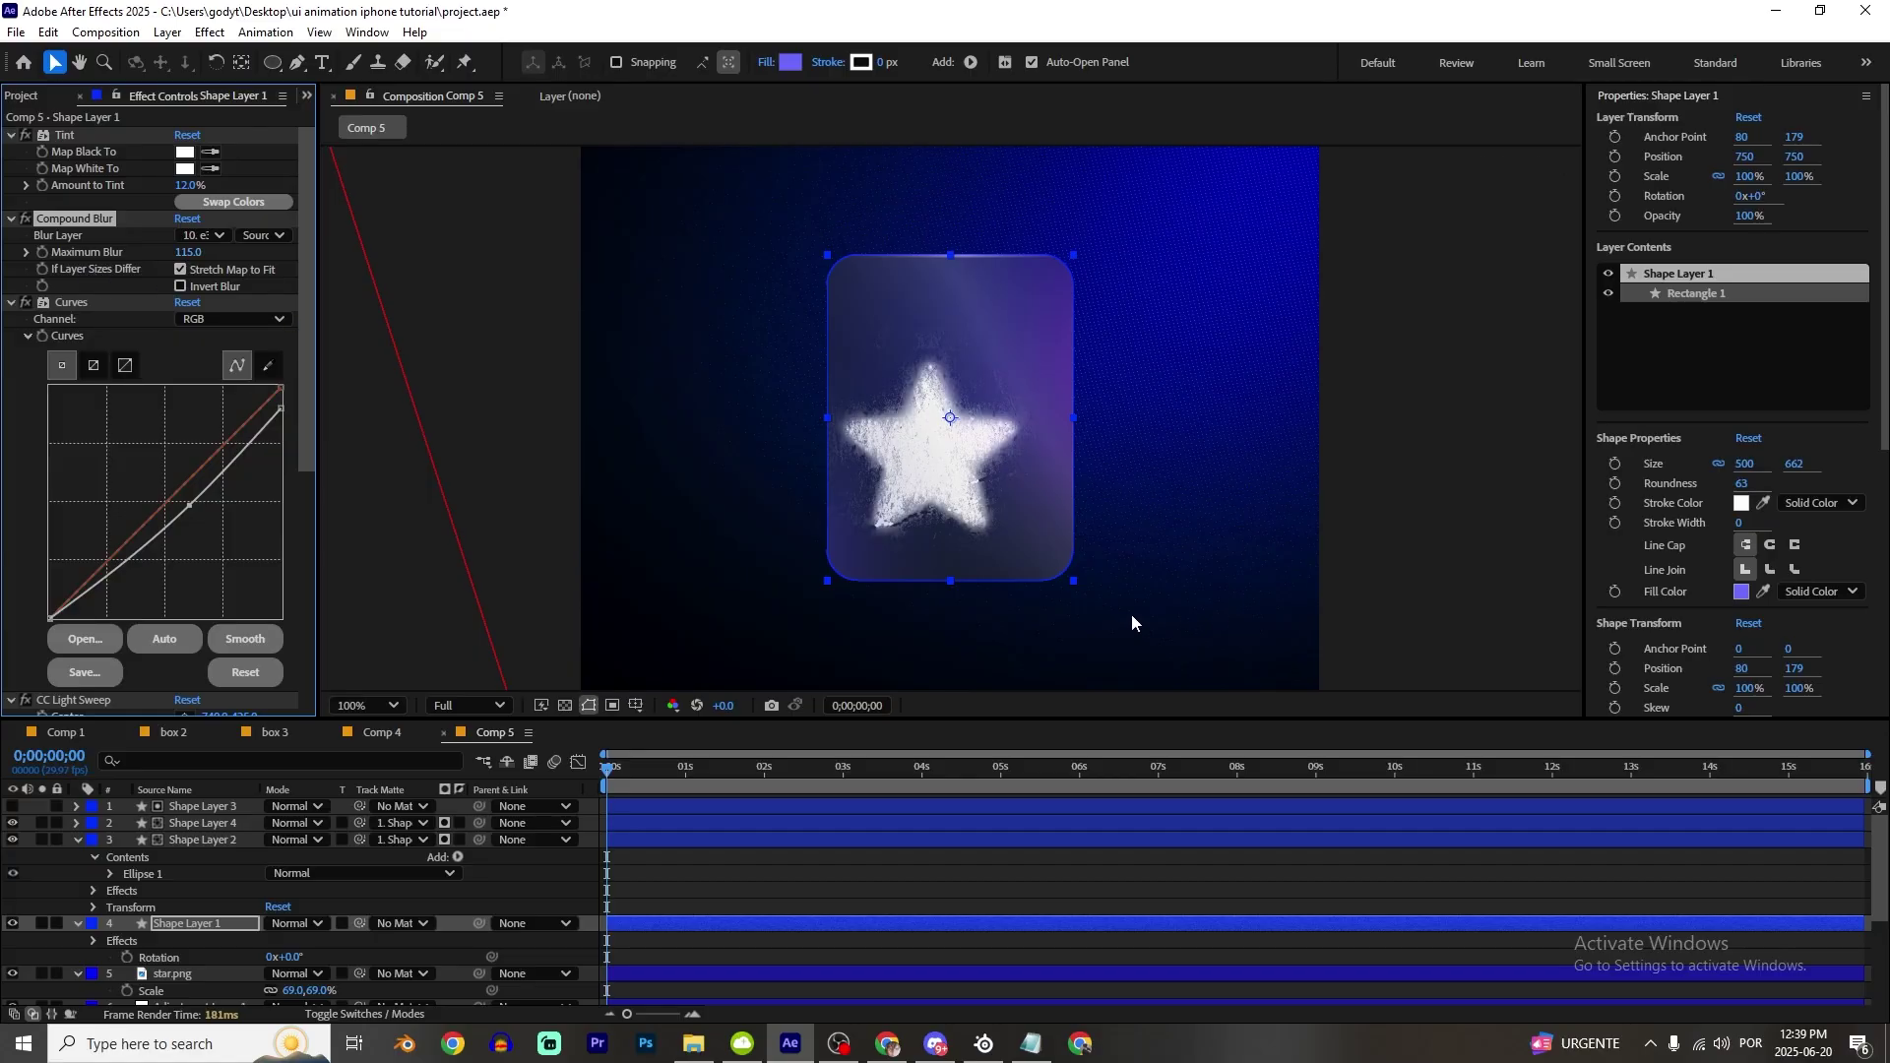
Step: Raise the card's Compound Blur Maximum Blur to 145 and enable Invert Blur
scroll(1131, 620, up, 2)
scroll(788, 329, down, 1)
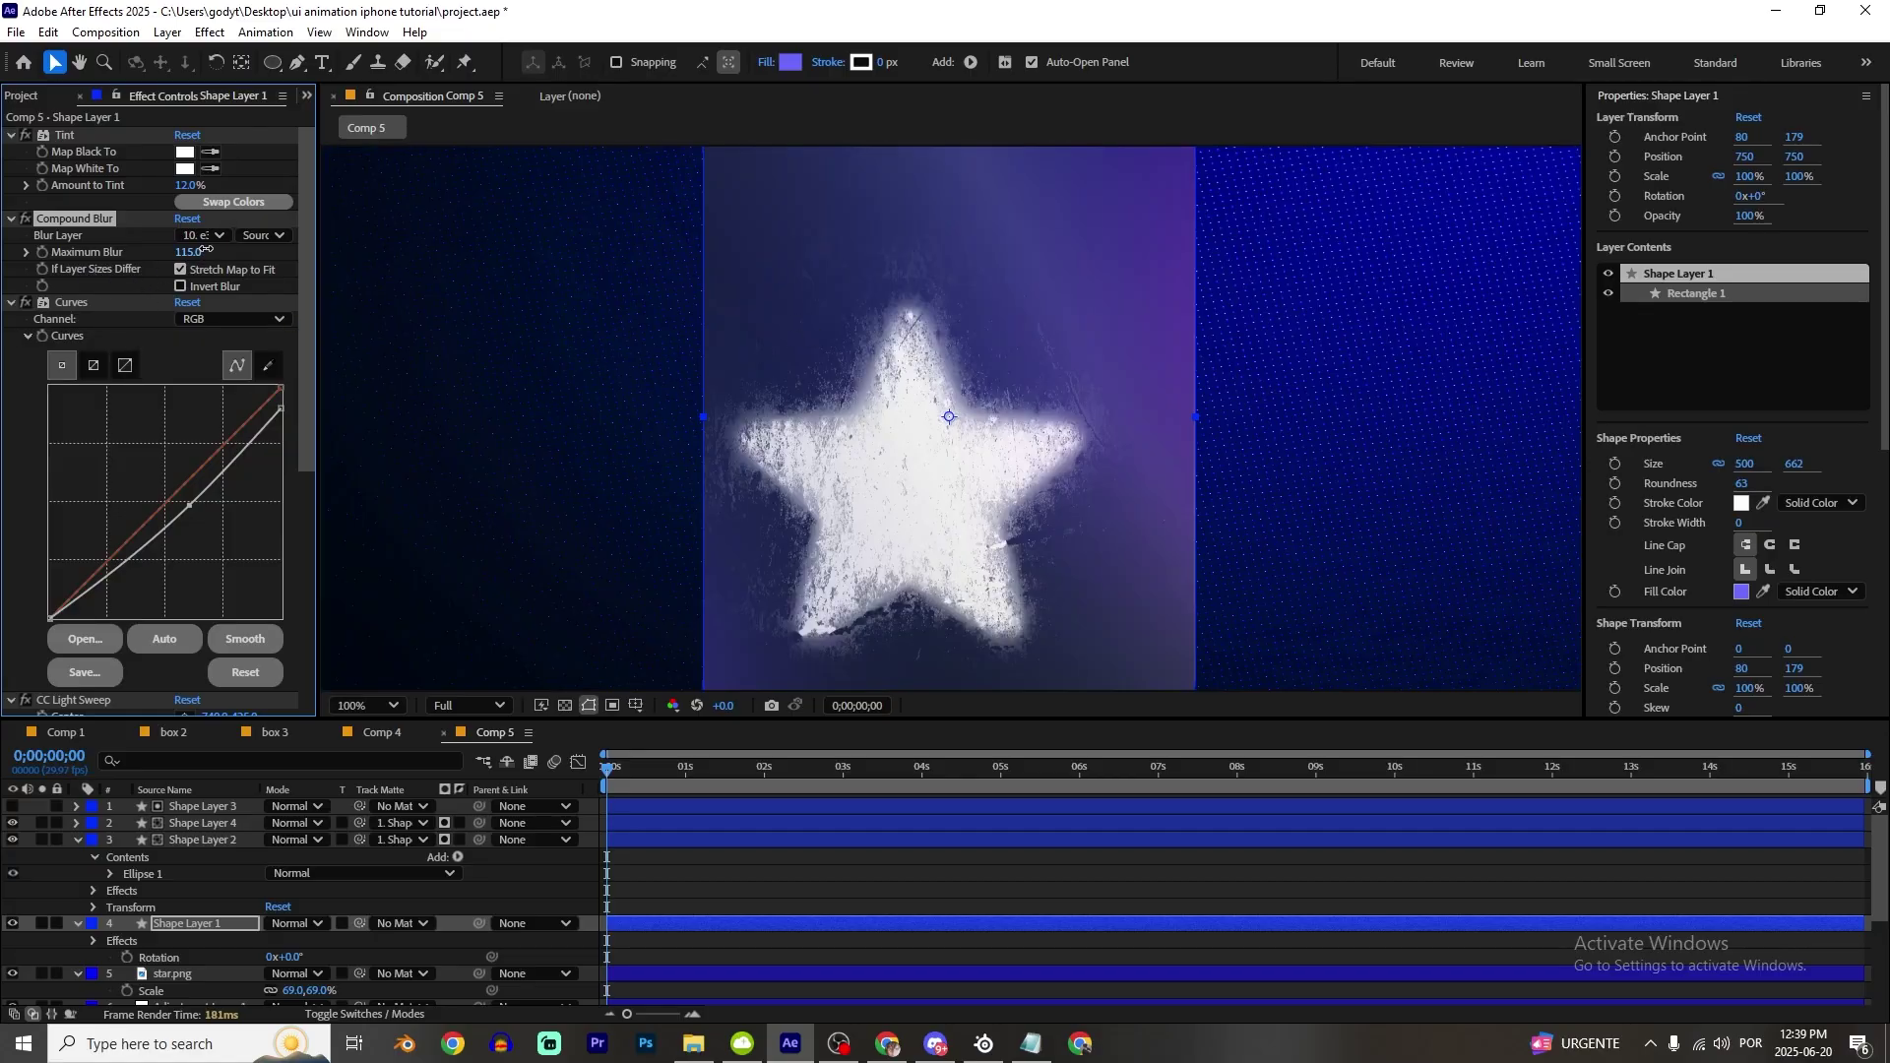
drag(204, 251, 241, 261)
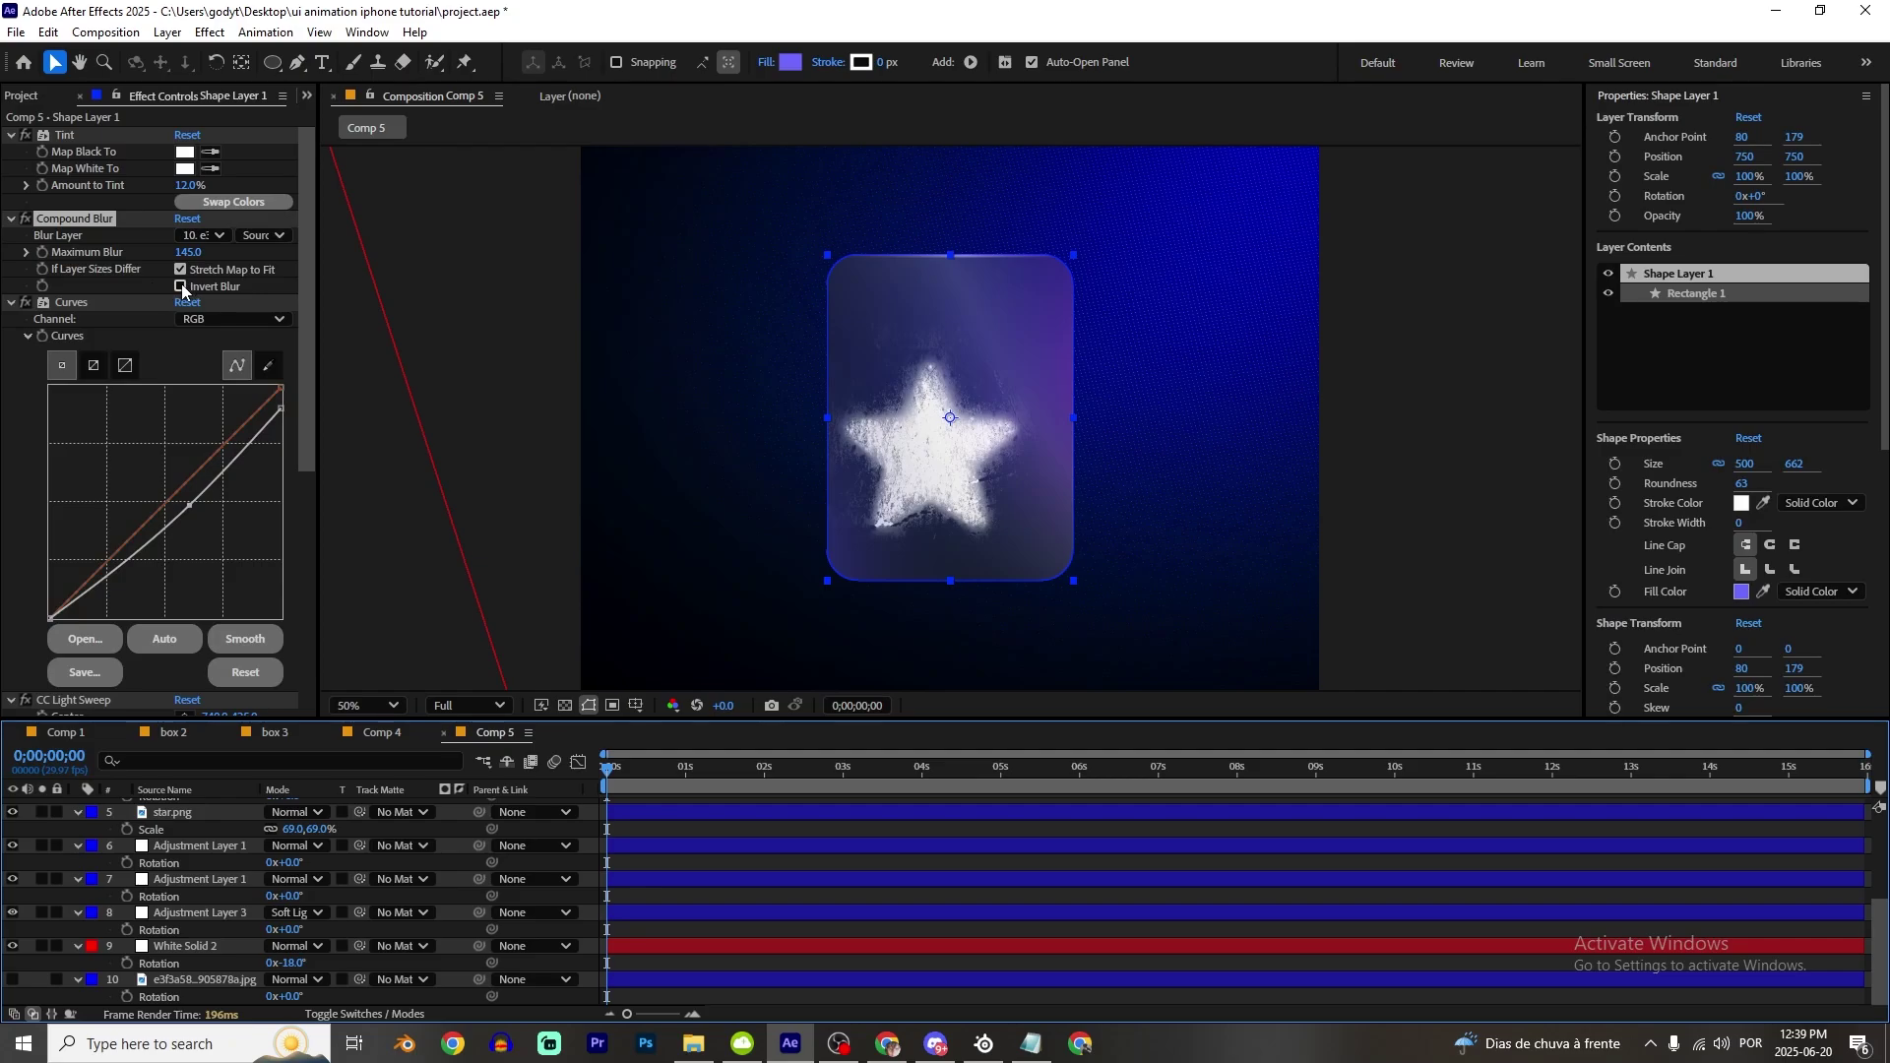
click(181, 287)
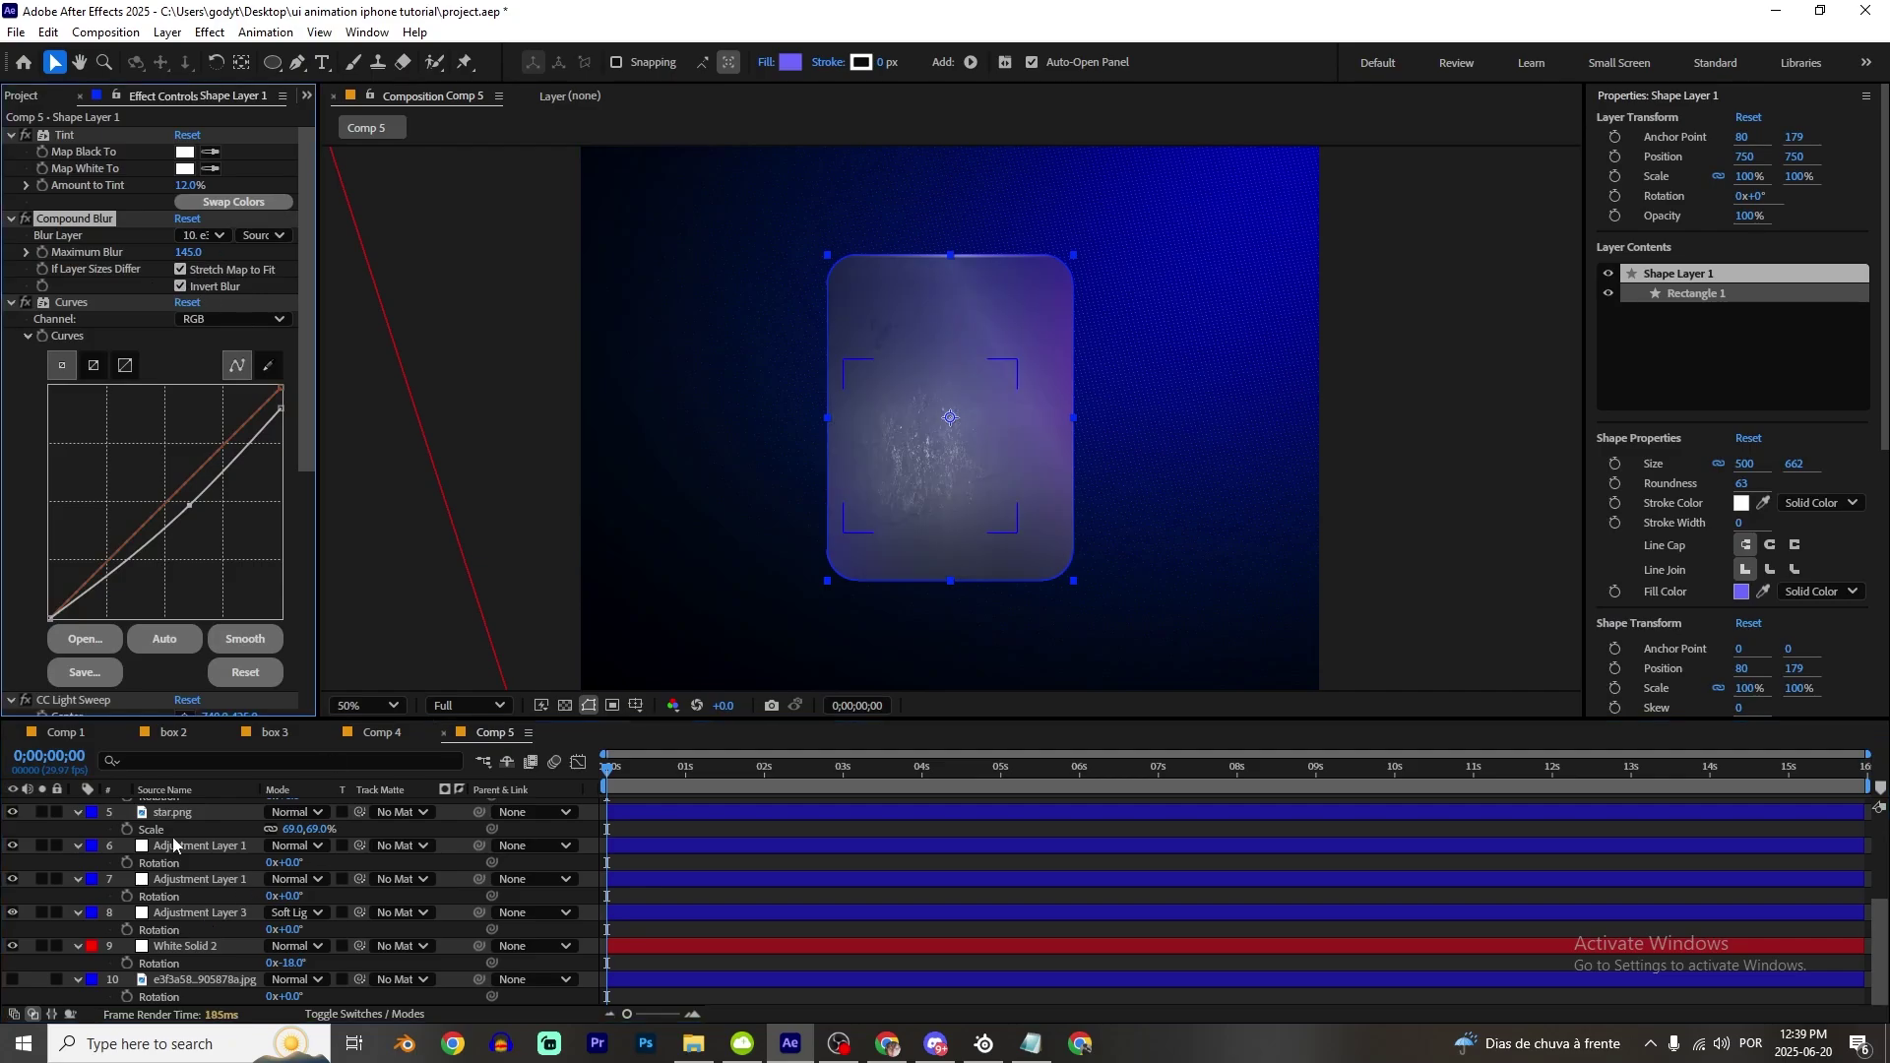
Step: Move the star around behind the card to examine the inverted frosted blur over different areas
click(172, 813)
drag(960, 470, 1089, 559)
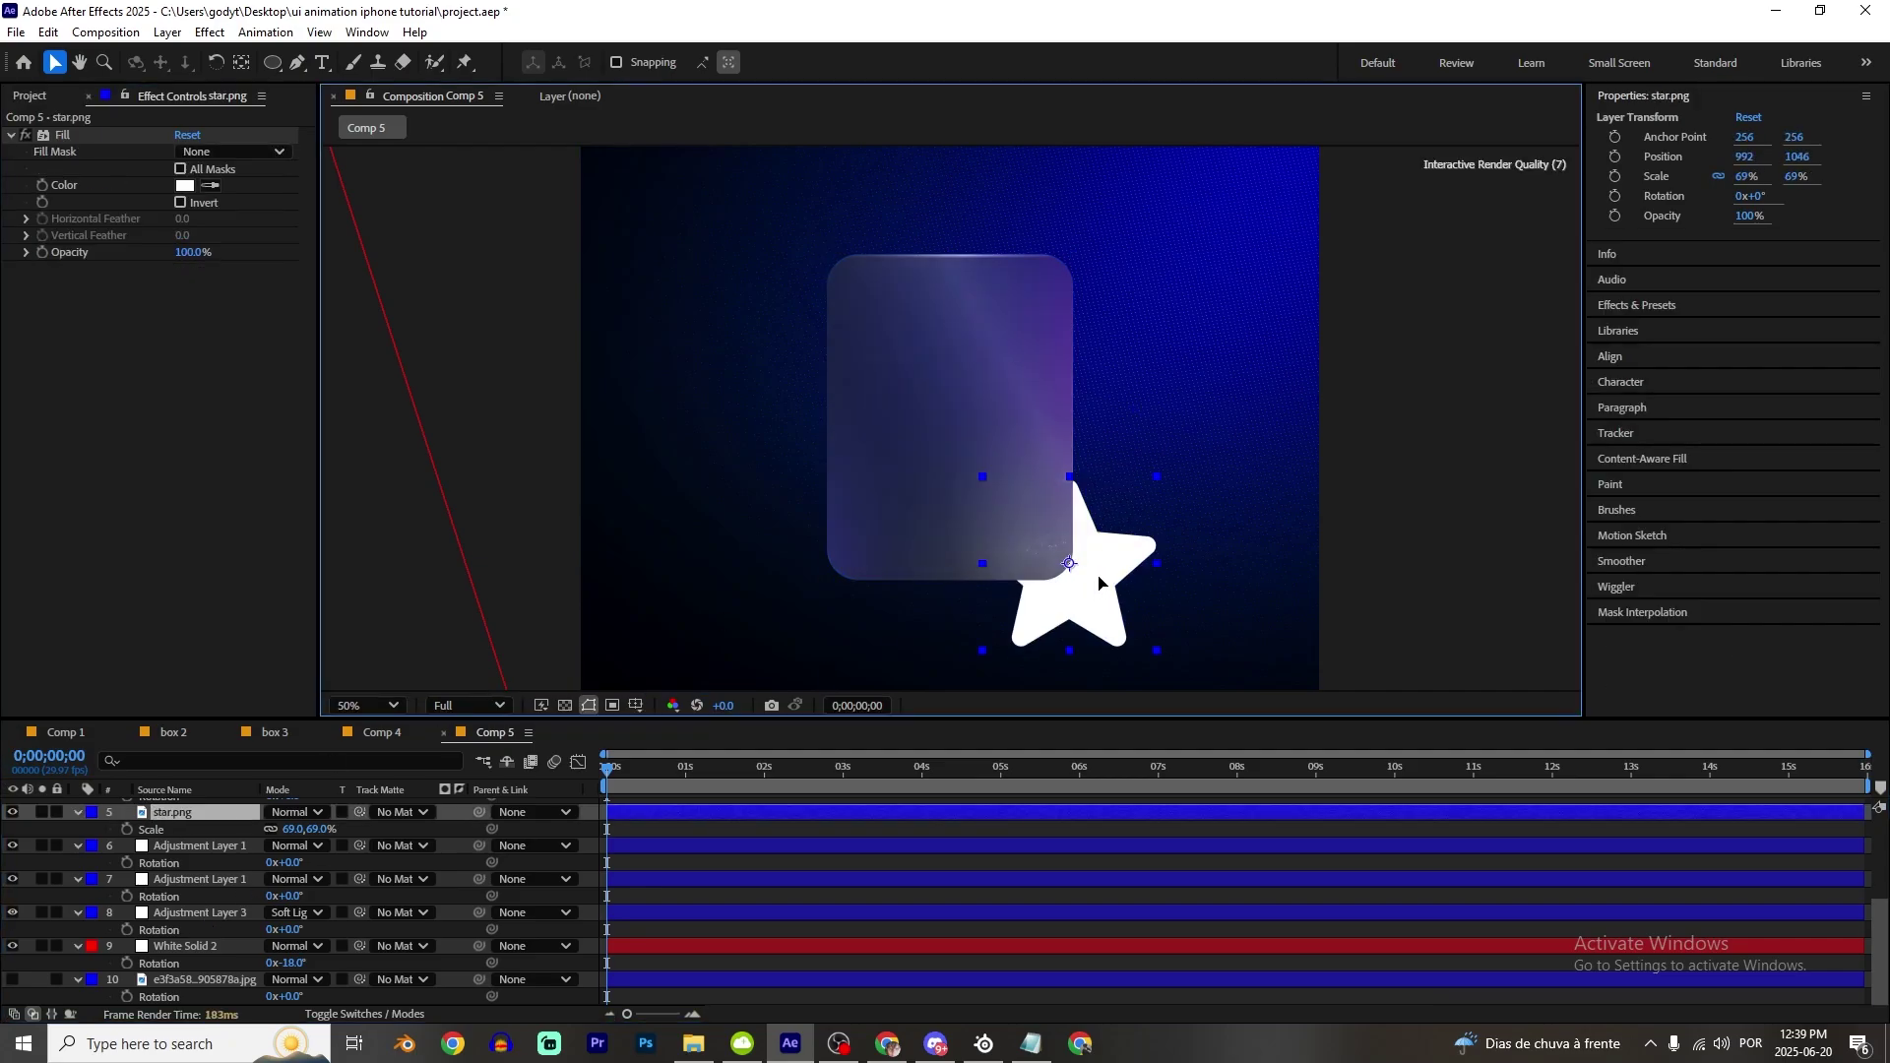
drag(953, 397, 871, 377)
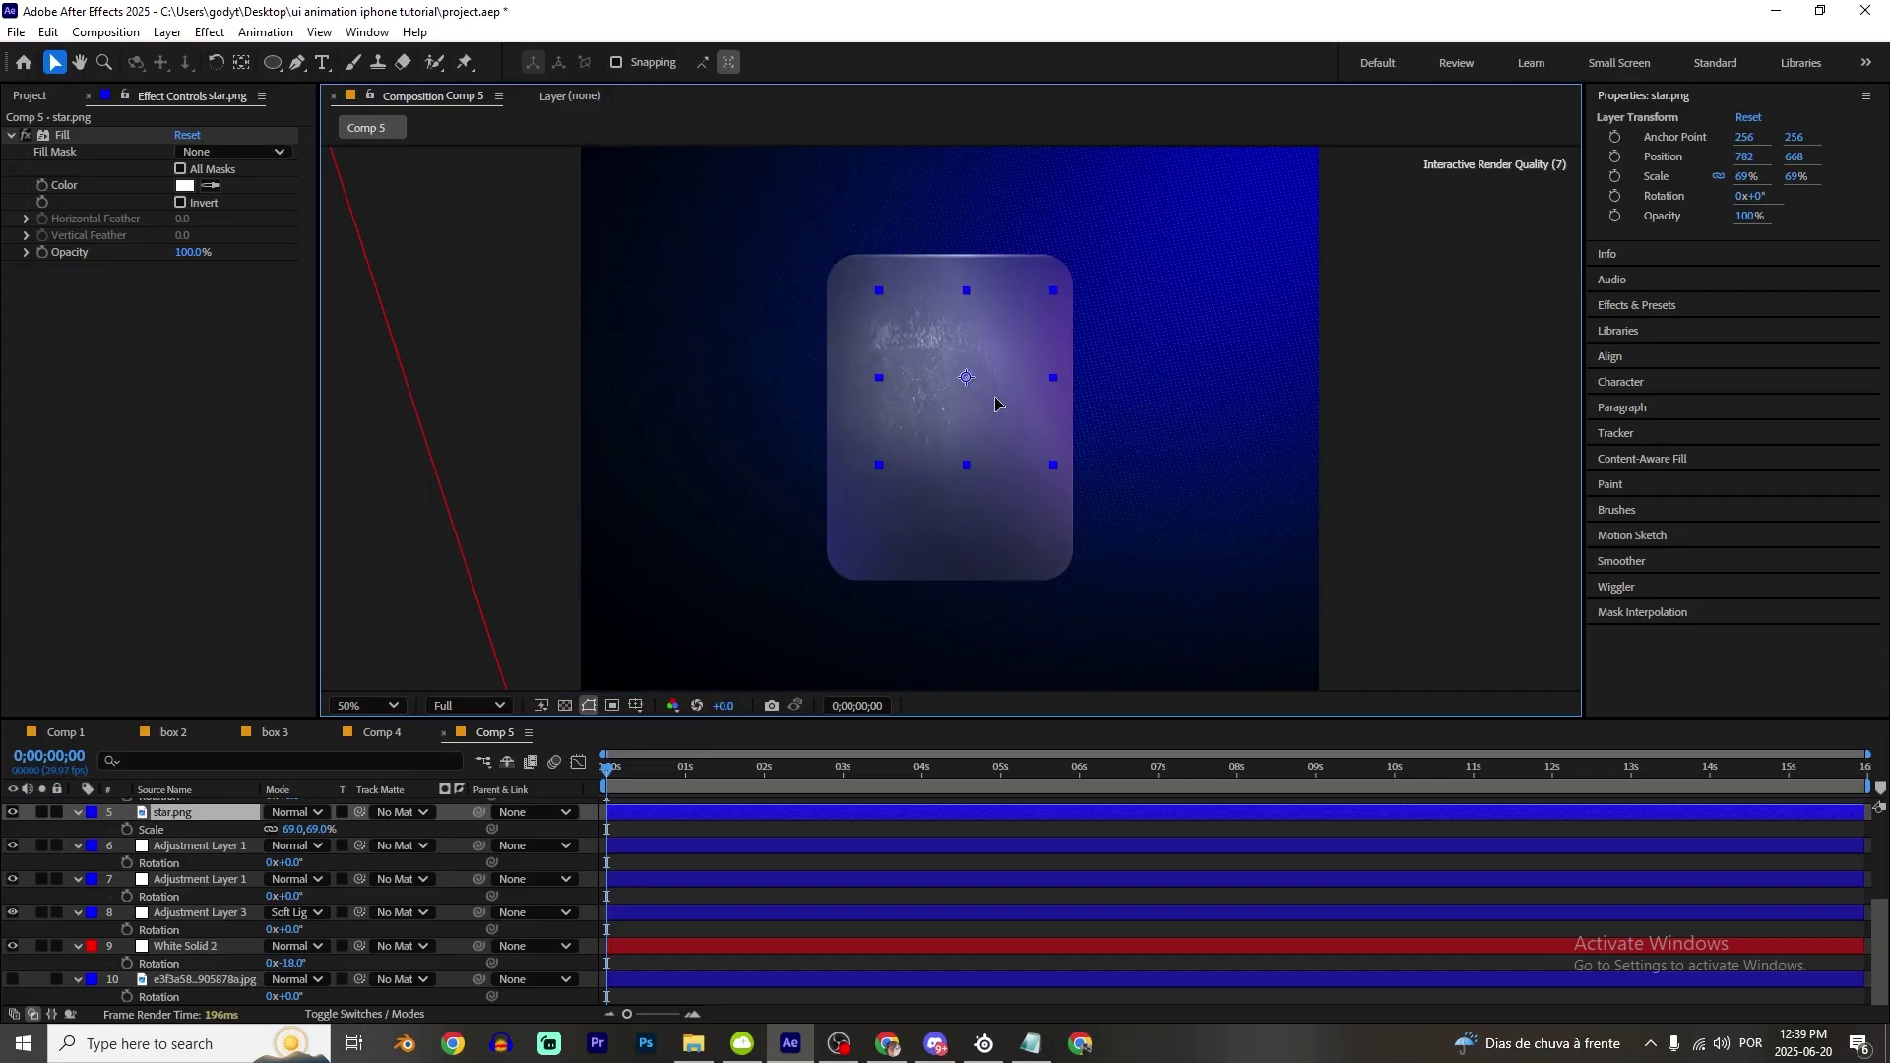
drag(990, 293, 961, 471)
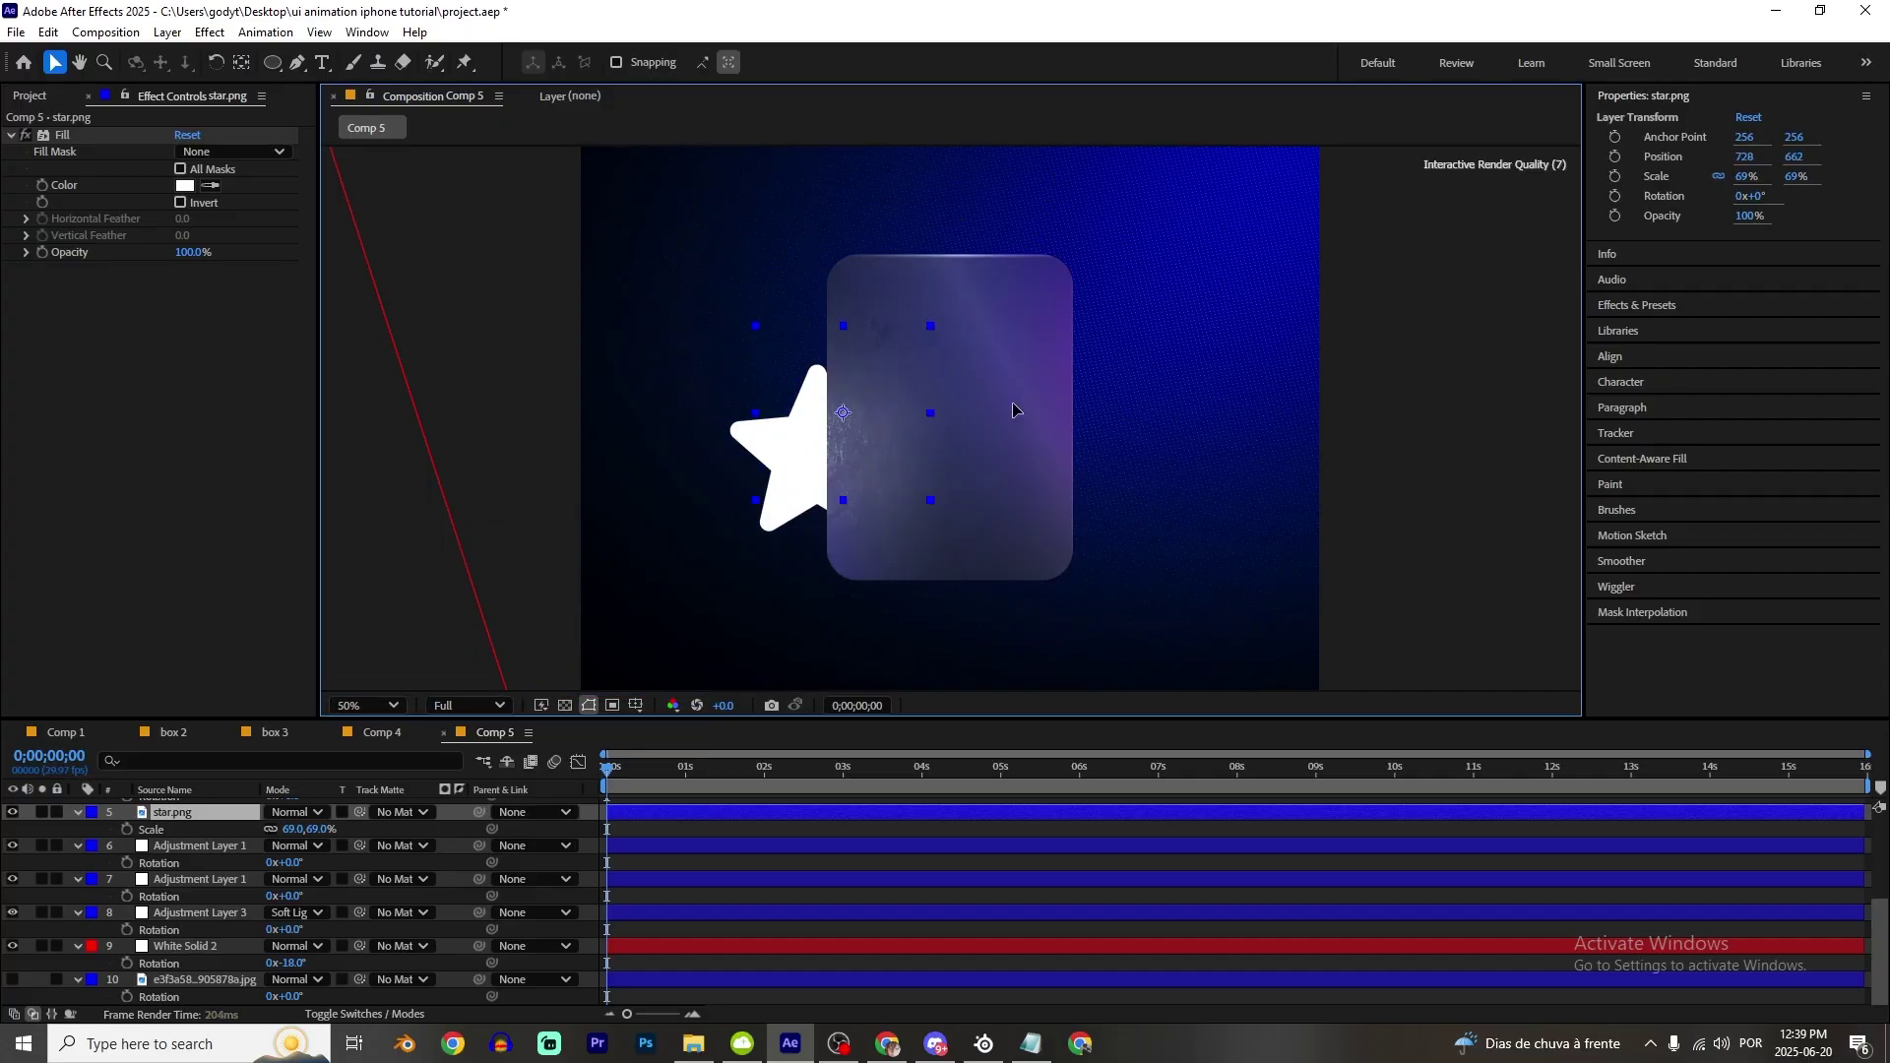